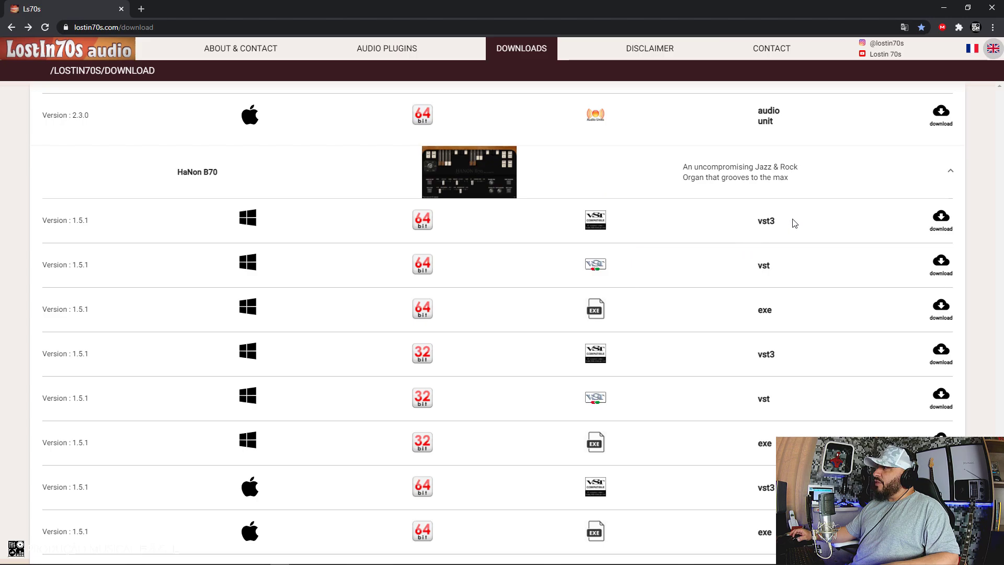
- Download the Windows 64-bit vst build of HaNon B70 1.5.1, decline the donation, and show the downloaded file in its folder
{"action": "left_click", "coordinate": [942, 266]}
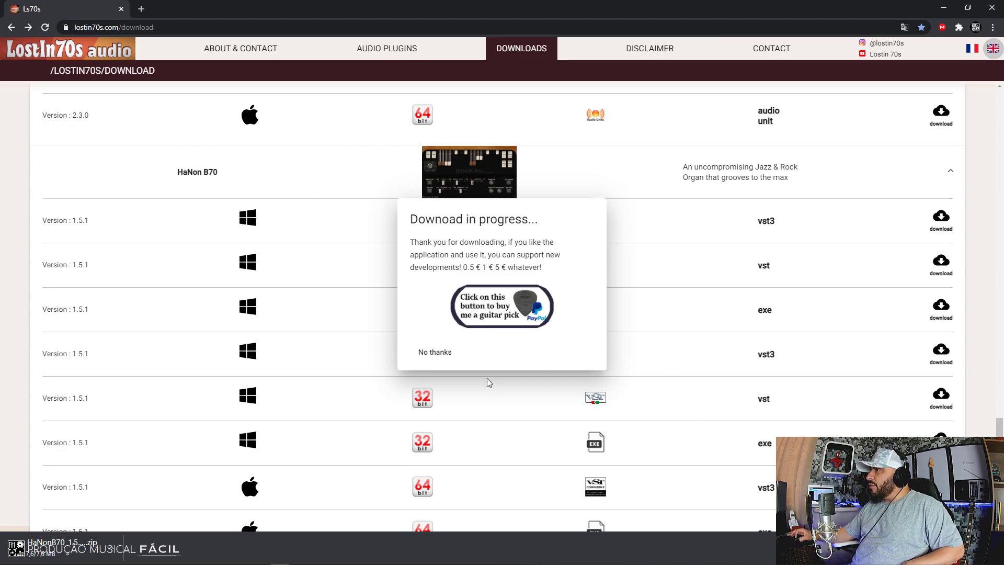
{"action": "left_click", "coordinate": [436, 356]}
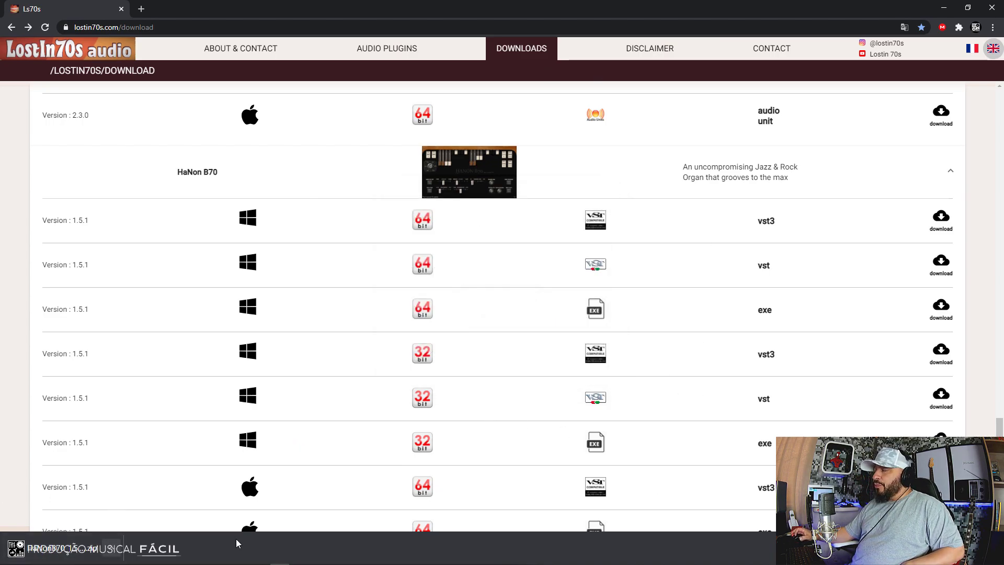
{"action": "left_click", "coordinate": [111, 554]}
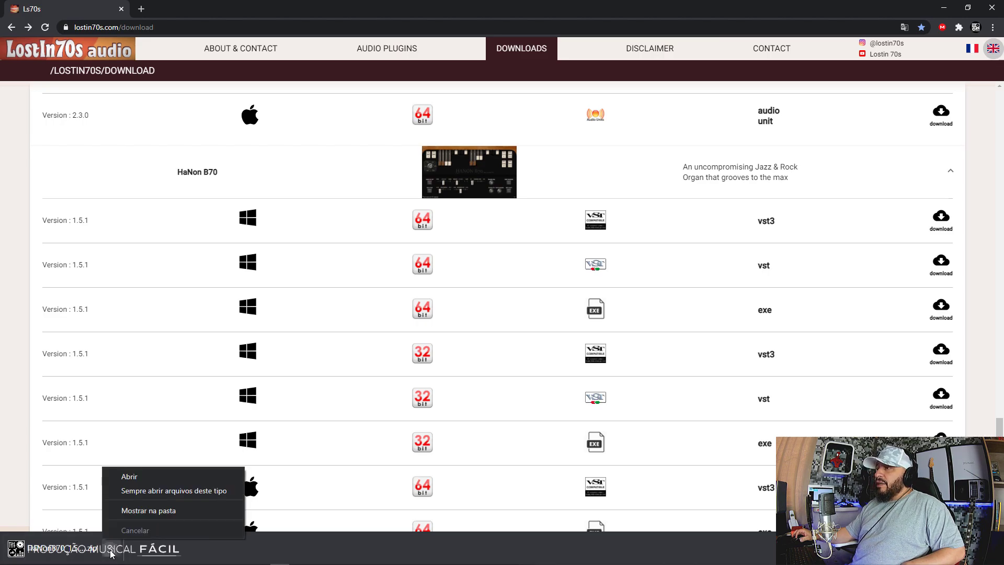
{"action": "left_click", "coordinate": [167, 511]}
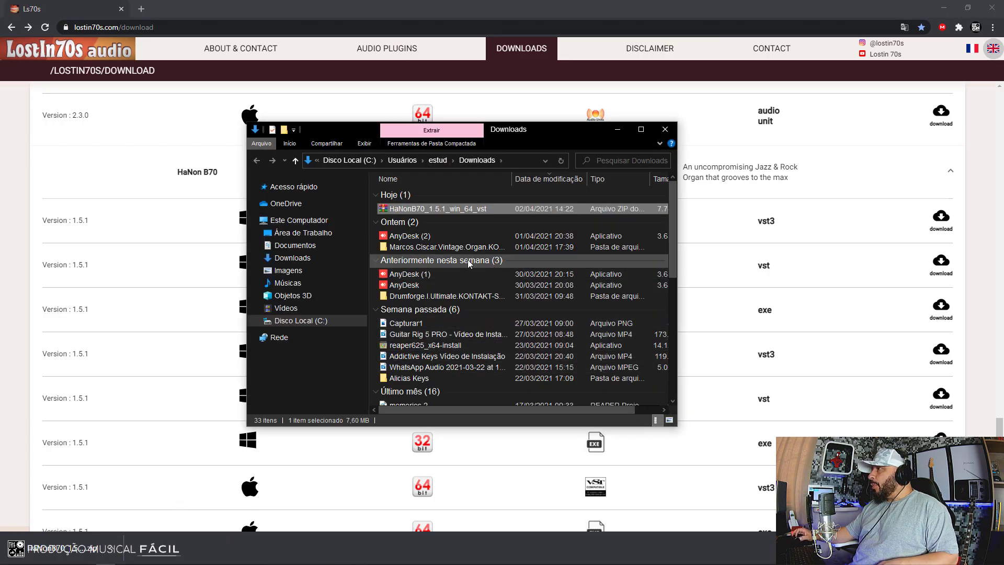
- Cut the HaNonB70_1.5.1_win_64_vst archive from Downloads, close the folder window and minimize the browser
{"action": "right_click", "coordinate": [400, 212]}
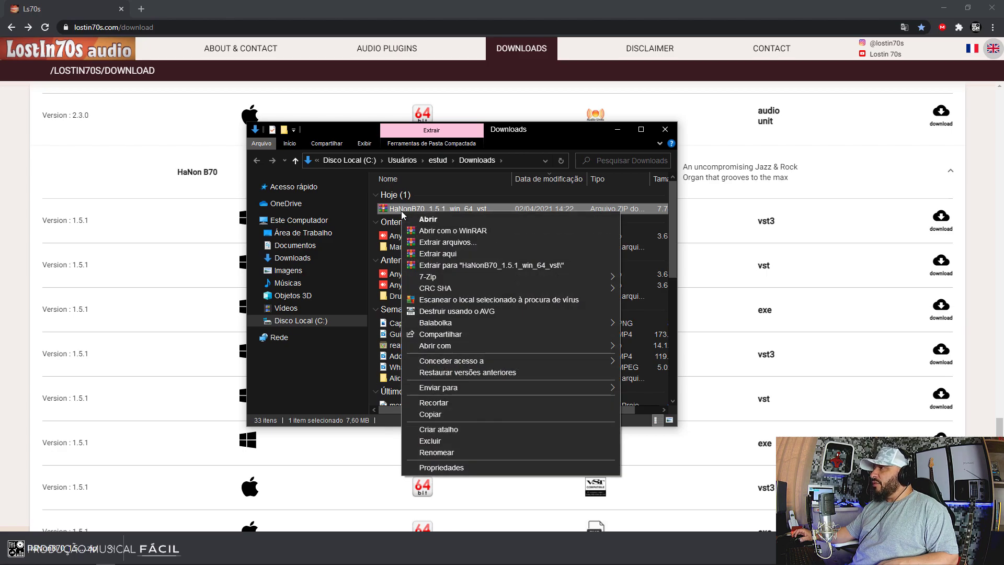
{"action": "left_click", "coordinate": [454, 404]}
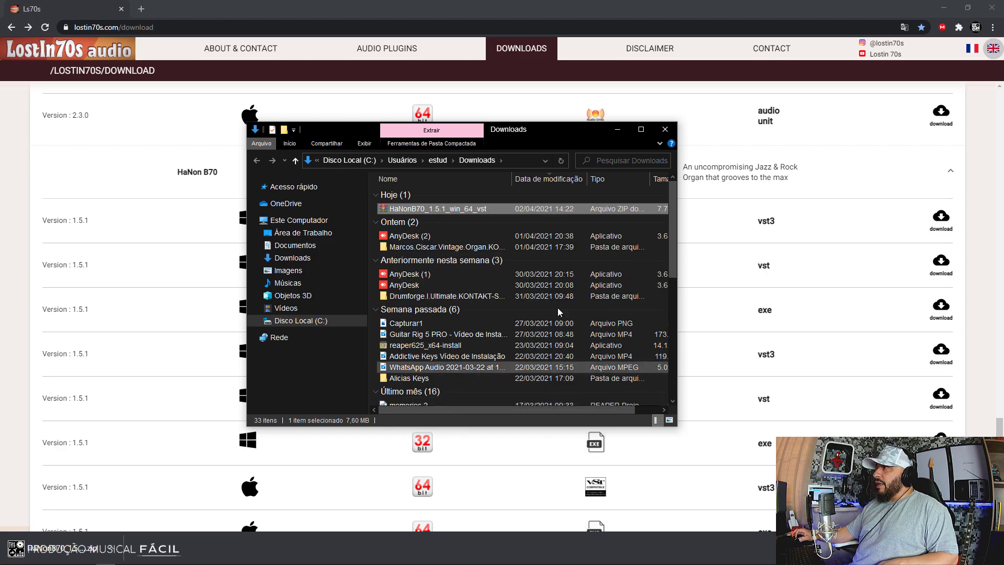
{"action": "left_click", "coordinate": [665, 132]}
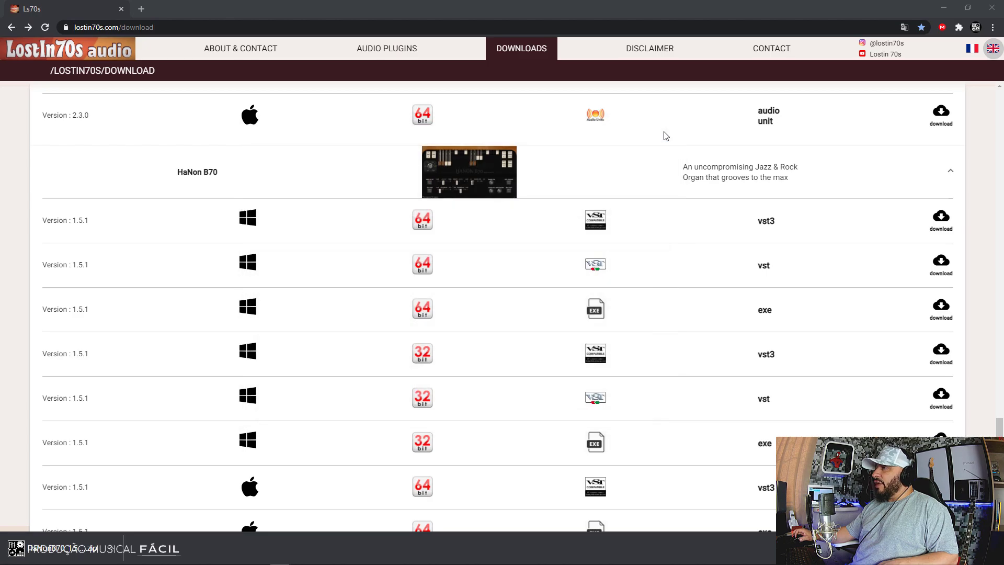
{"action": "left_click", "coordinate": [945, 9]}
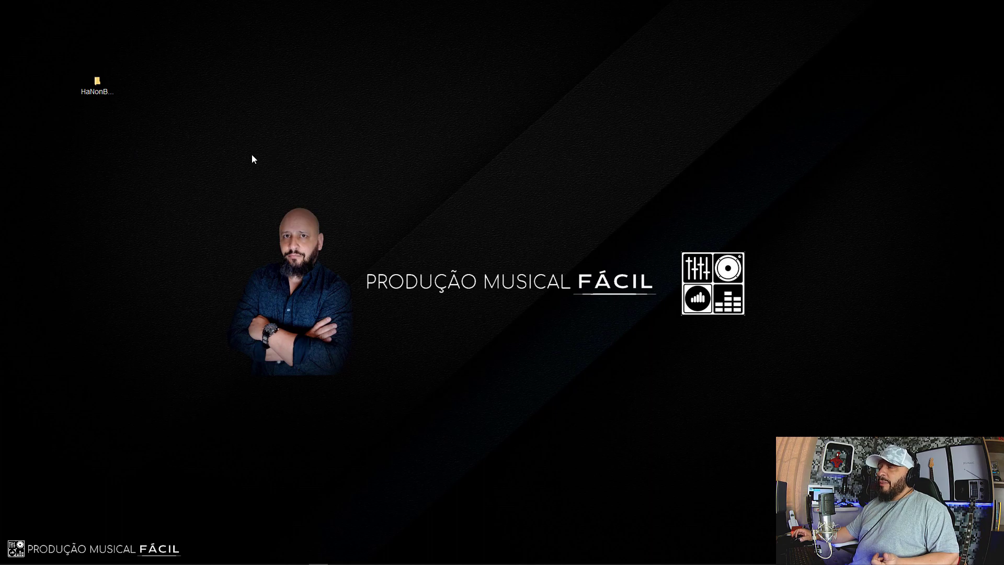
- Open the HaNonB70_1.5.1_win_64_vst folder on the desktop to check its contents, and close it
{"action": "double_click", "coordinate": [97, 84]}
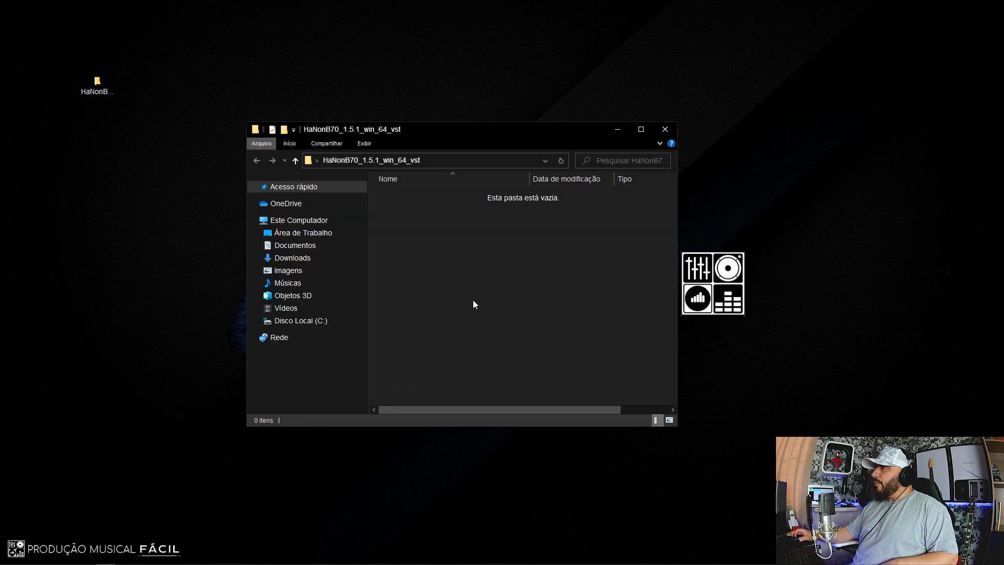
{"action": "left_click", "coordinate": [97, 87]}
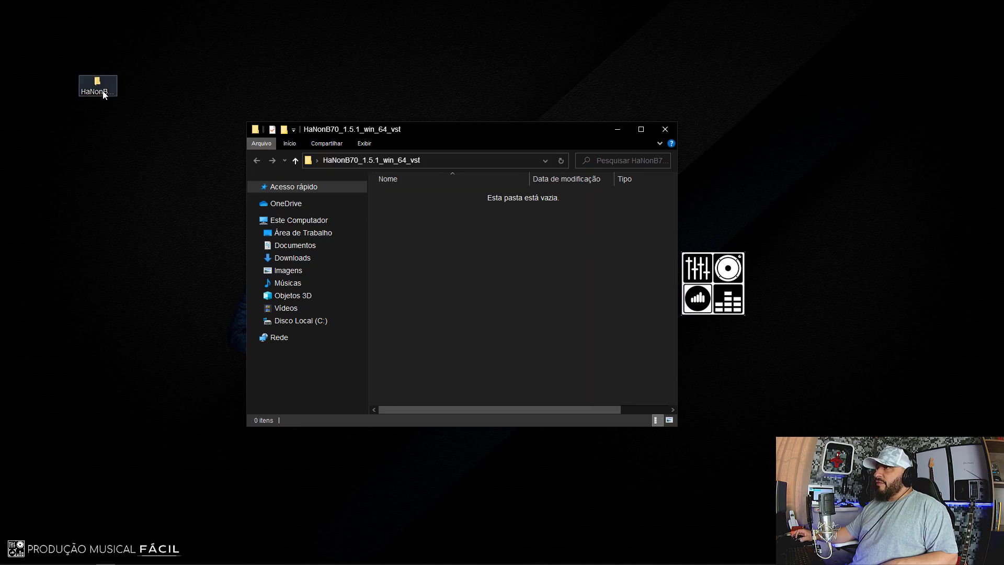
{"action": "left_click", "coordinate": [662, 128]}
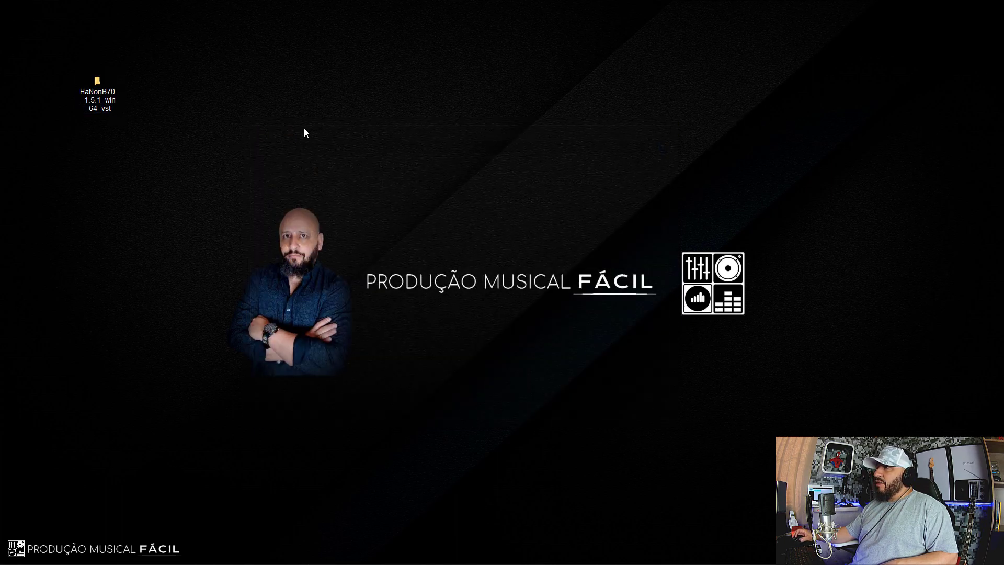
- Create a new folder on the desktop and delete it
{"action": "right_click", "coordinate": [304, 128]}
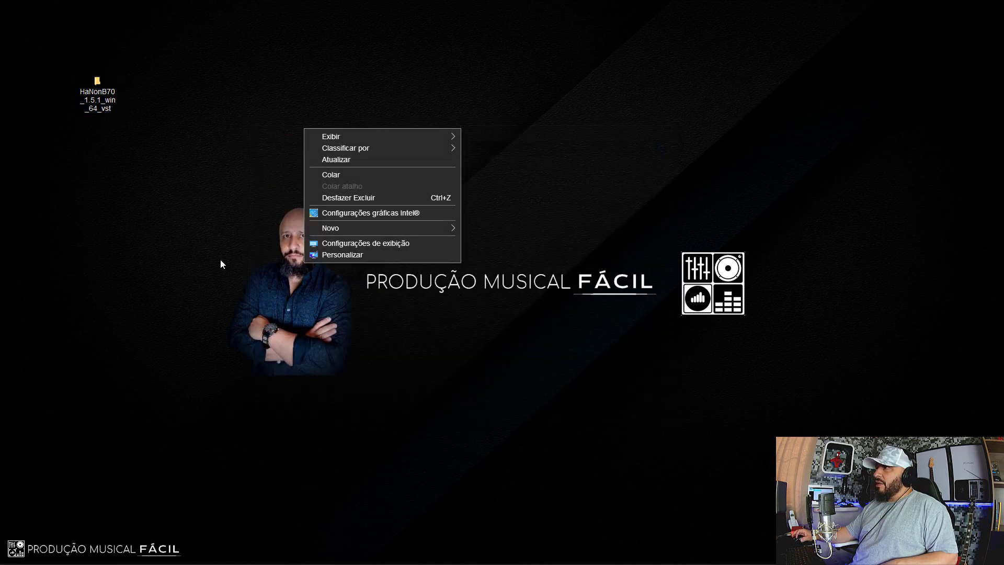
{"action": "left_click", "coordinate": [335, 228]}
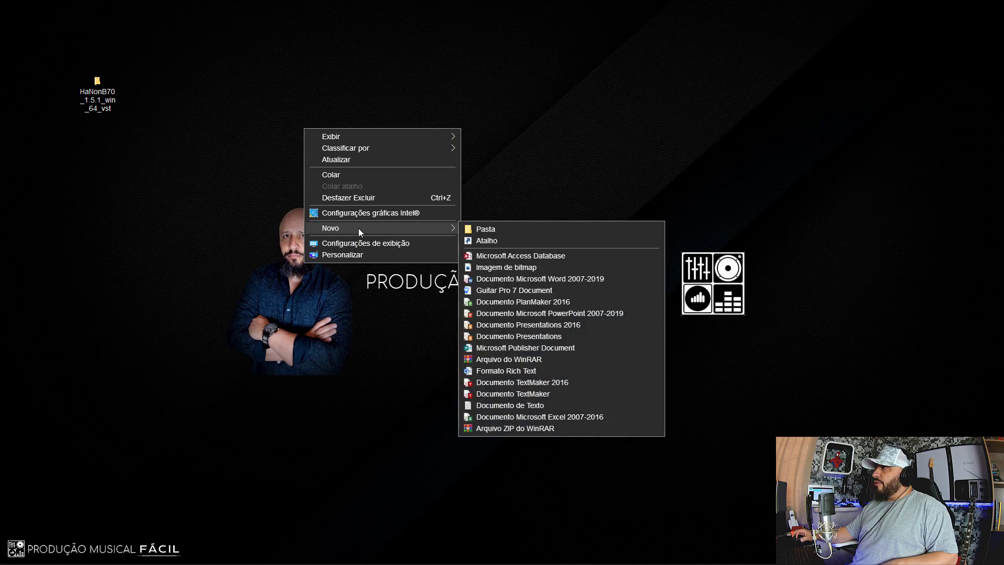
{"action": "left_click", "coordinate": [479, 230]}
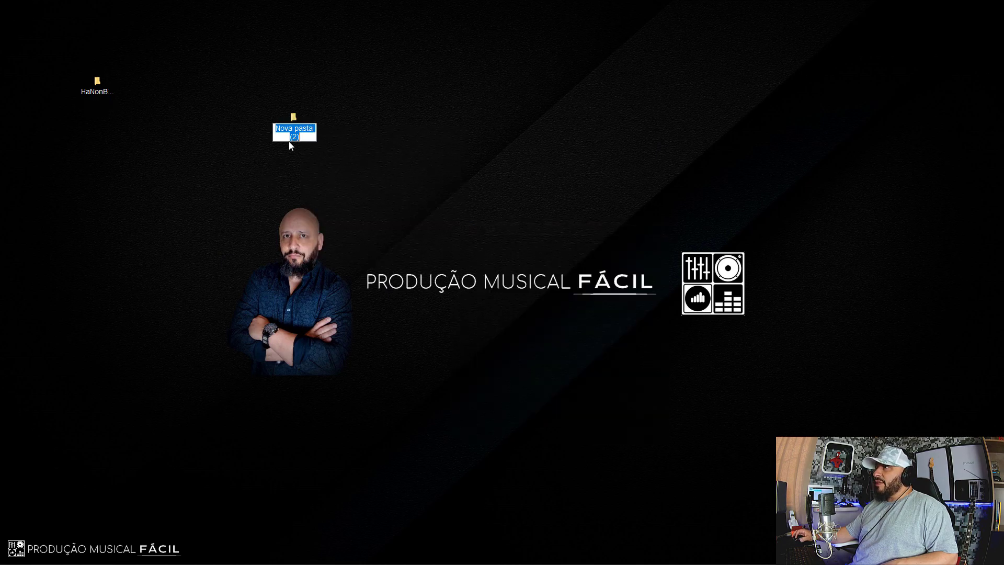
{"action": "key", "text": "BackSpace"}
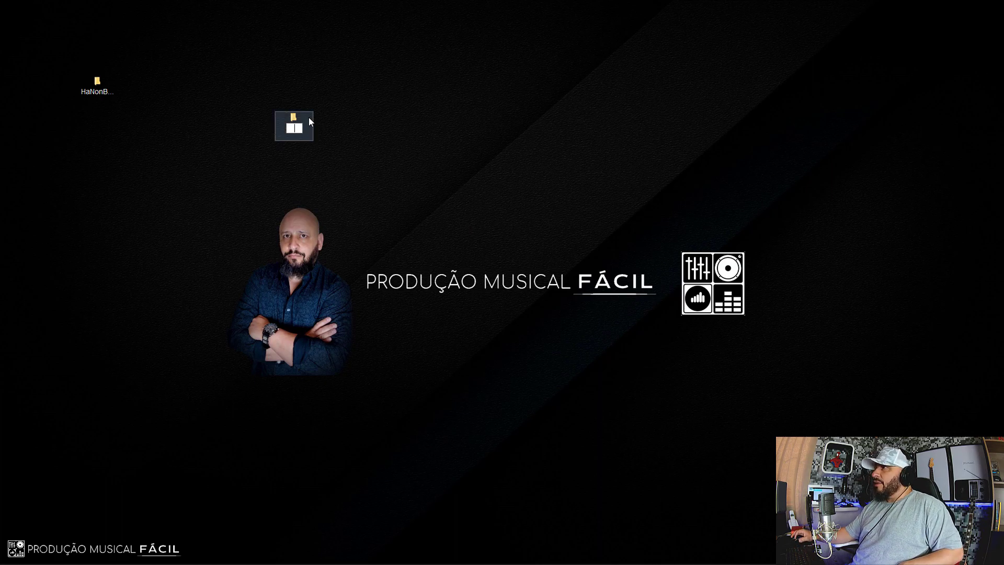
{"action": "key", "text": "Return"}
{"action": "key", "text": "Delete"}
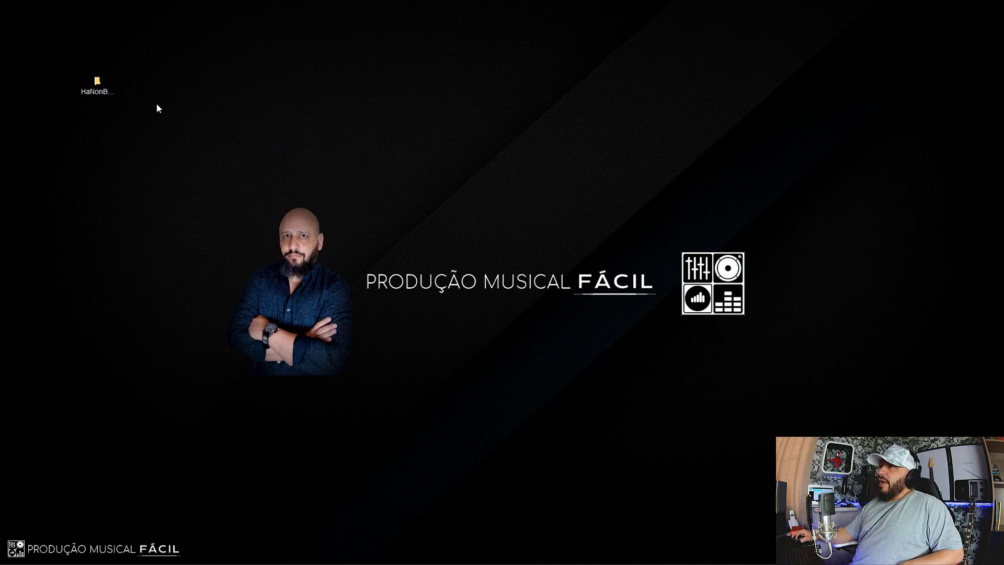
- Paste the cut archive into the HaNonB70_1.5.1_win_64_vst folder on the desktop and move the folder window aside
{"action": "double_click", "coordinate": [101, 92]}
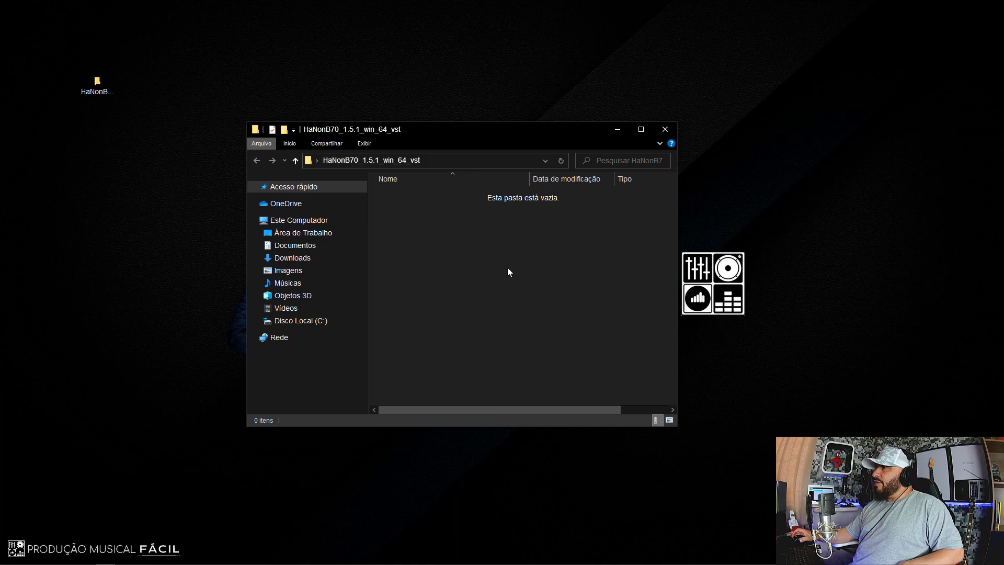
{"action": "right_click", "coordinate": [507, 268]}
{"action": "left_click", "coordinate": [533, 342]}
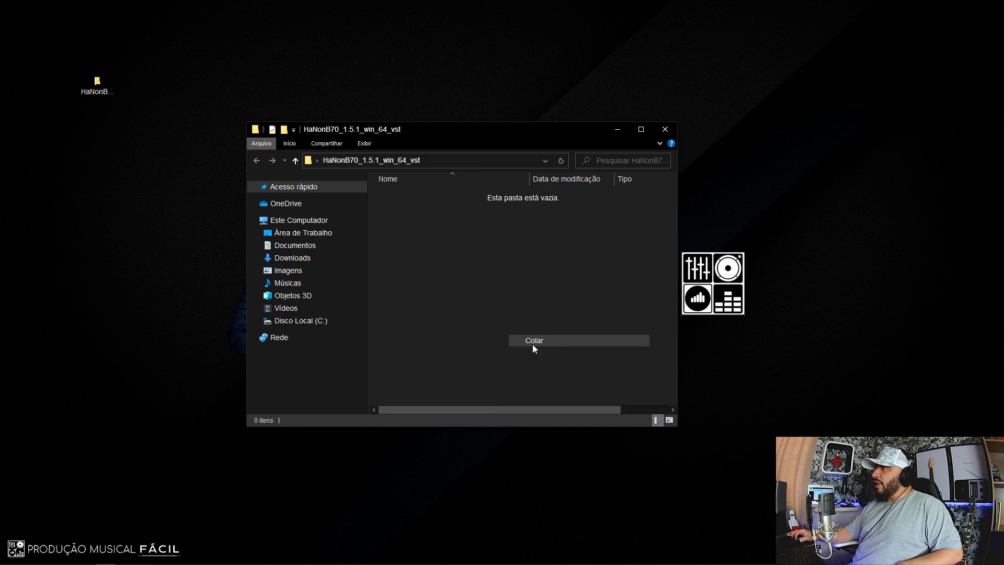
{"action": "left_click_drag", "start_coordinate": [345, 130], "coordinate": [302, 98]}
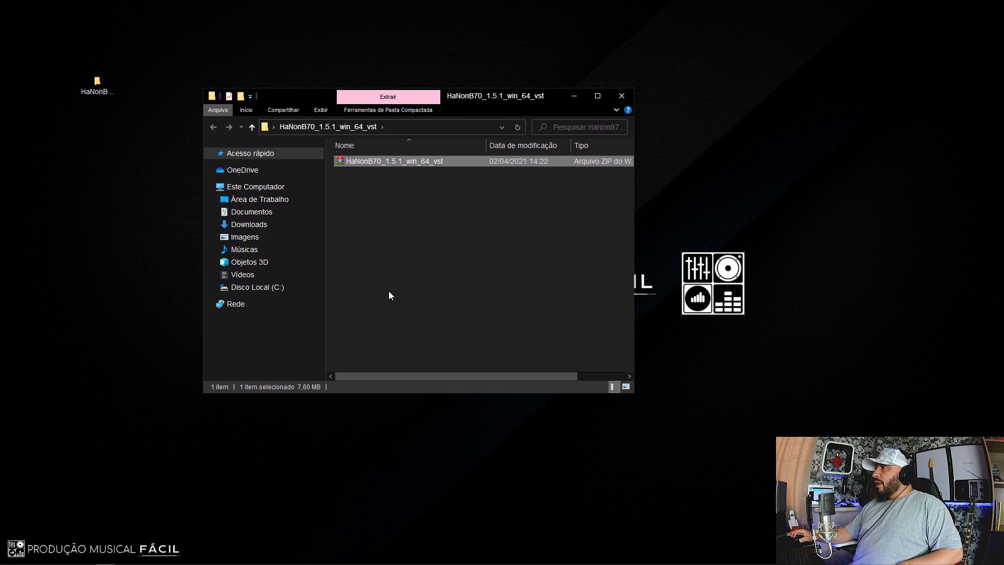
{"action": "left_click", "coordinate": [367, 181]}
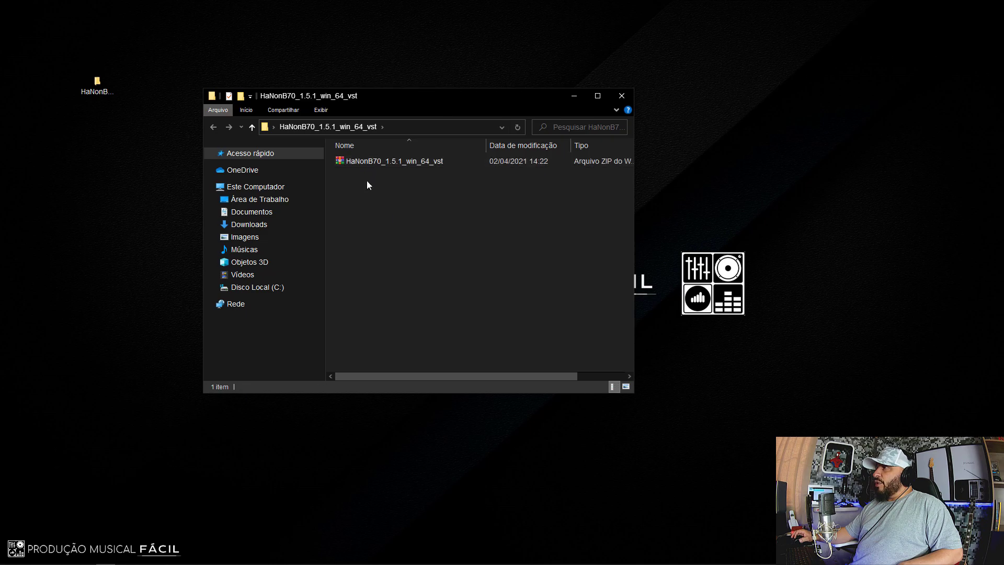
- Extract the HaNonB70_1.5.1_win_64_vst archive directly into its current folder
{"action": "right_click", "coordinate": [351, 160]}
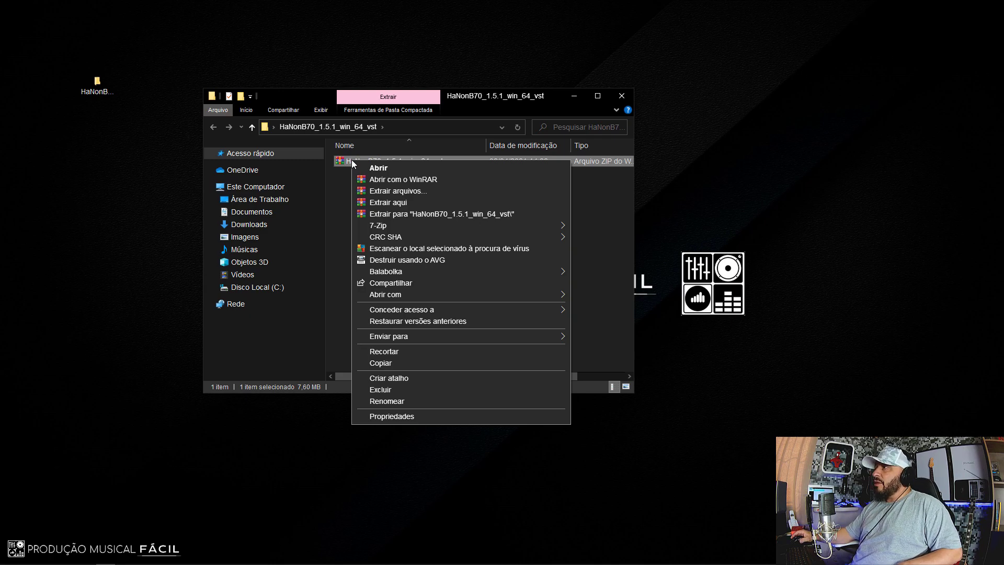
{"action": "left_click", "coordinate": [345, 161]}
{"action": "right_click", "coordinate": [344, 159]}
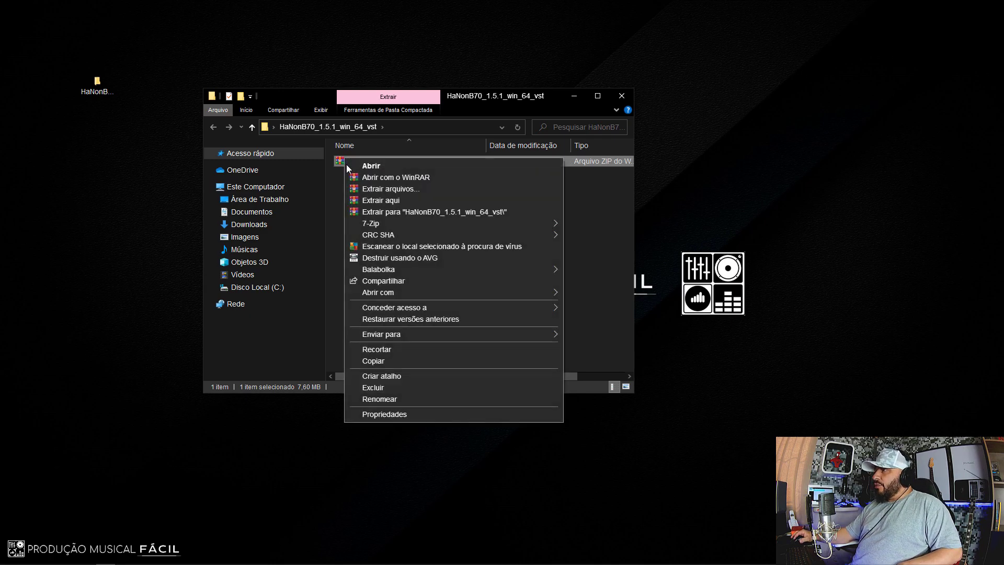
{"action": "left_click", "coordinate": [383, 204]}
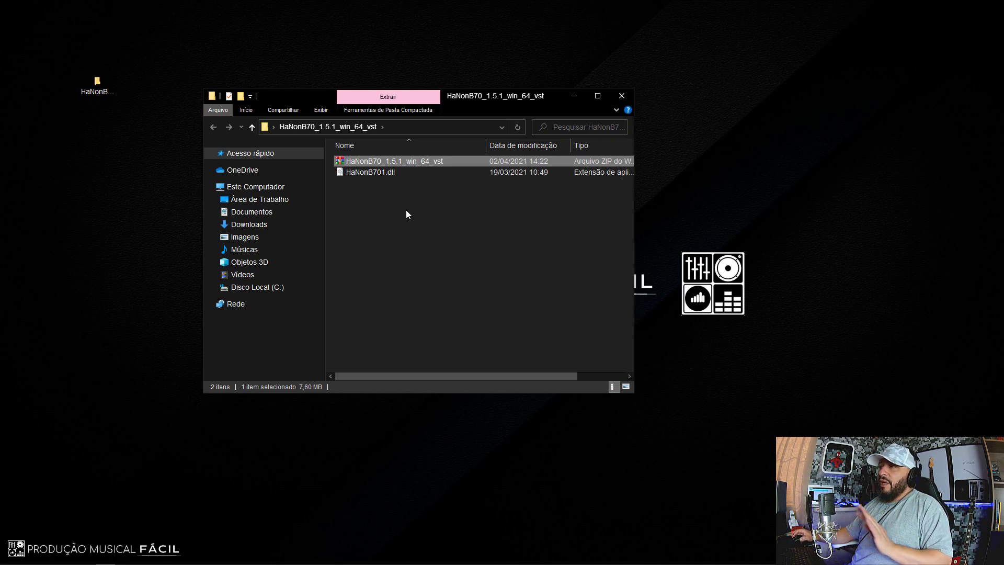
- Copy HaNonB701.dll and open the VstPlugIns folder inside Arquivos de Programas on Disco Local (C:)
{"action": "right_click", "coordinate": [371, 173]}
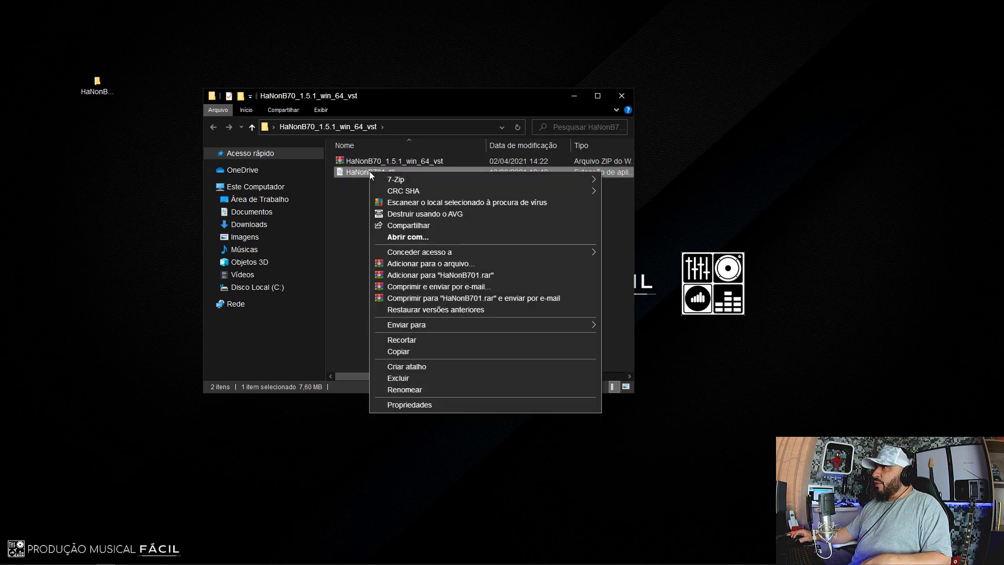
{"action": "left_click", "coordinate": [401, 350]}
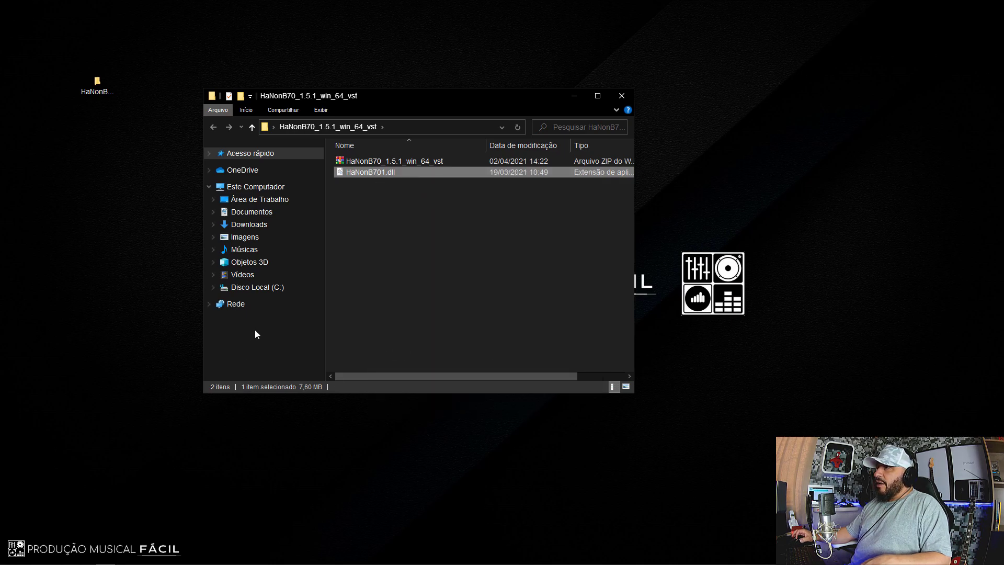
{"action": "left_click", "coordinate": [249, 289]}
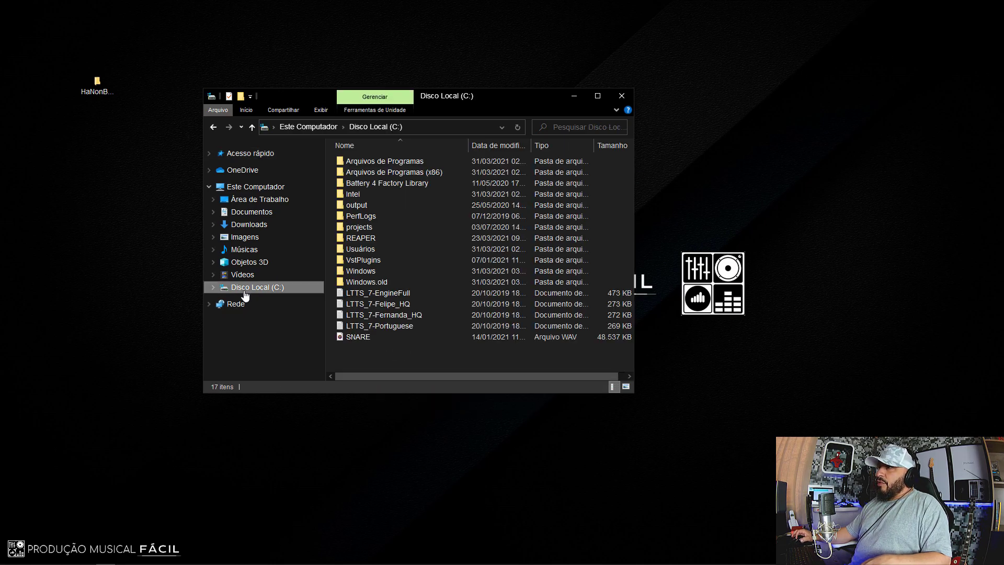
{"action": "double_click", "coordinate": [371, 162]}
{"action": "scroll", "coordinate": [389, 246], "scroll_direction": "down", "scroll_amount": 15}
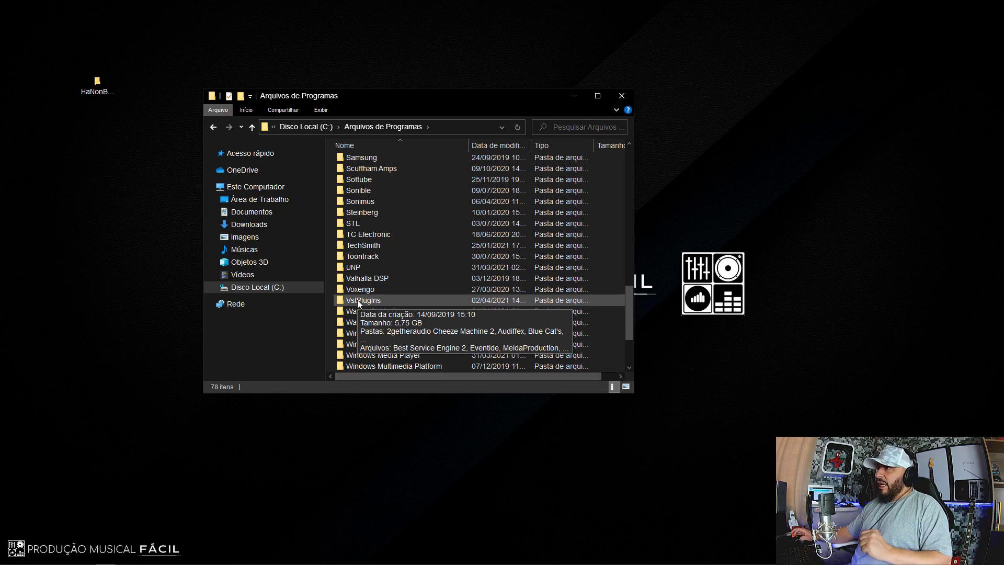
{"action": "double_click", "coordinate": [357, 300]}
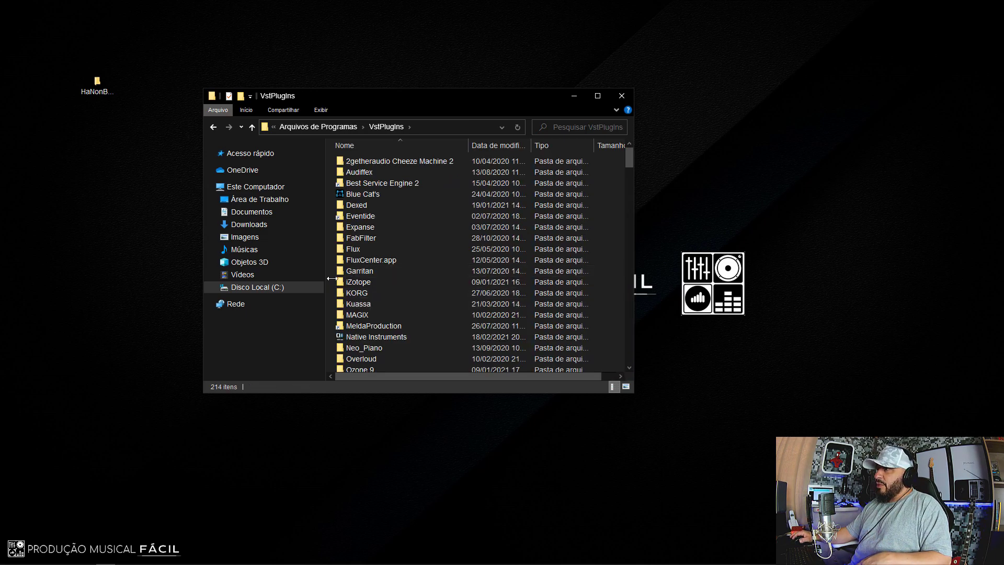
- Paste HaNonB701.dll into the VstPlugIns folder and close the folder window
{"action": "scroll", "coordinate": [330, 284], "scroll_direction": "down", "scroll_amount": 1}
{"action": "scroll", "coordinate": [336, 280], "scroll_direction": "down", "scroll_amount": 15}
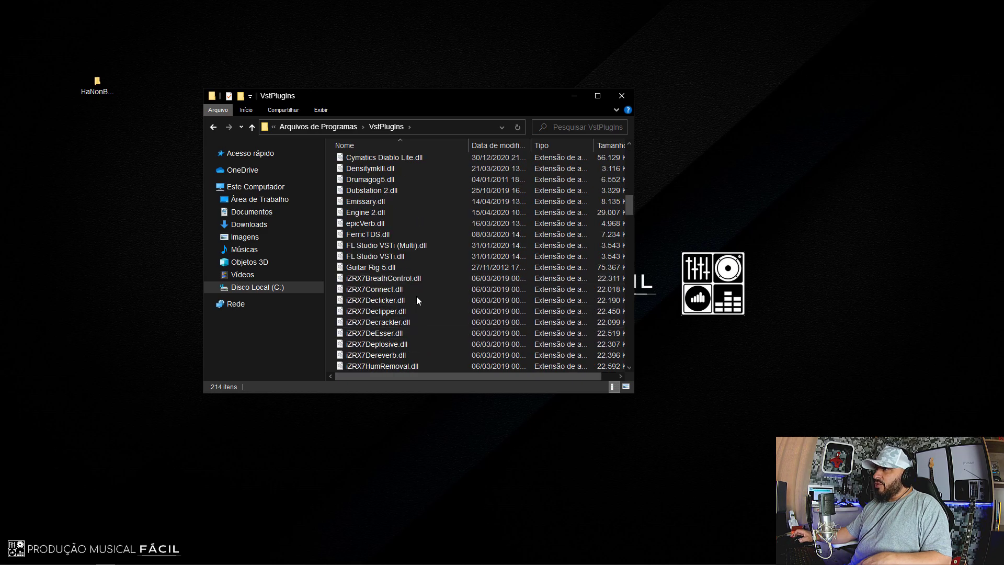
{"action": "right_click", "coordinate": [328, 212]}
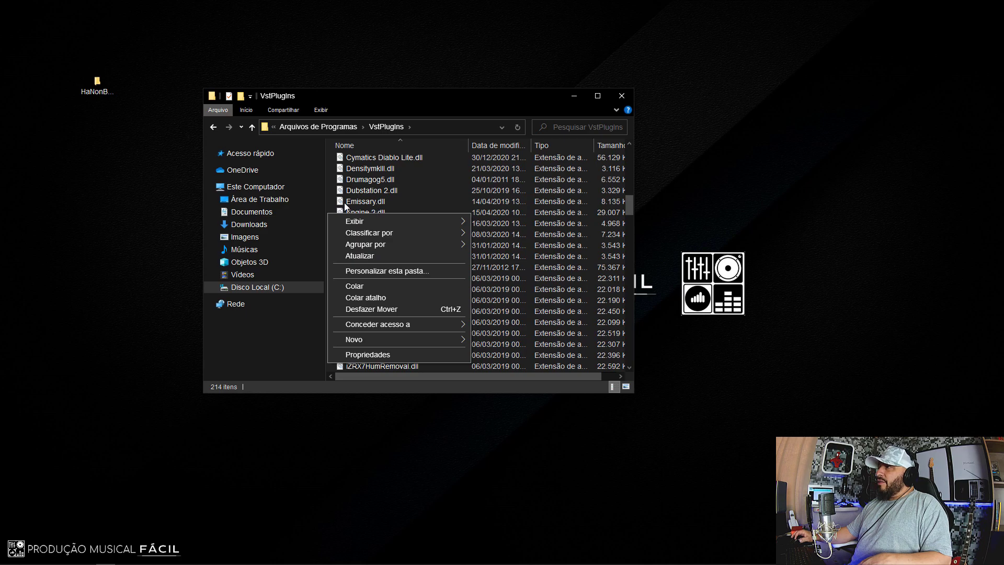
{"action": "left_click", "coordinate": [329, 196]}
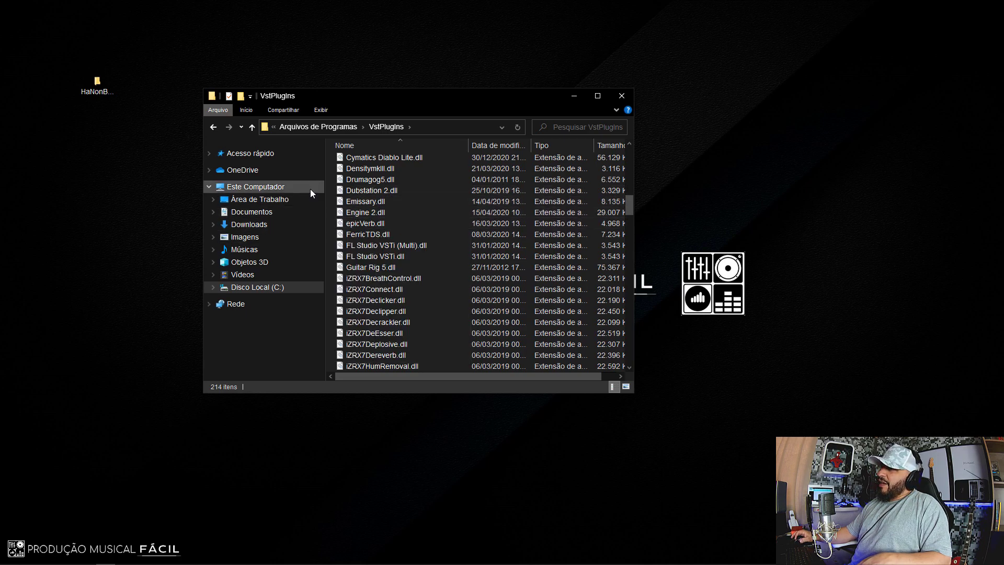
{"action": "right_click", "coordinate": [330, 210]}
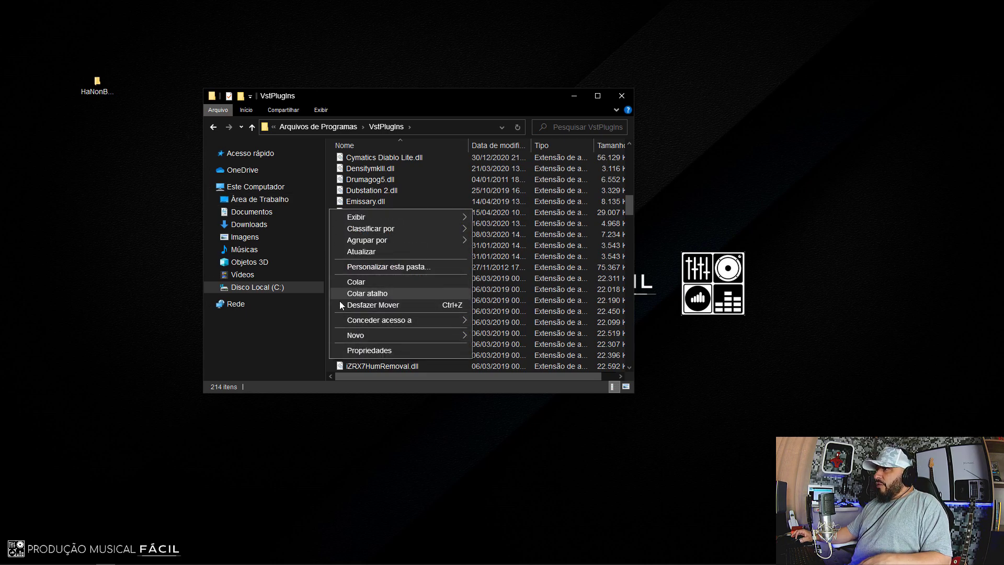
{"action": "left_click", "coordinate": [365, 282]}
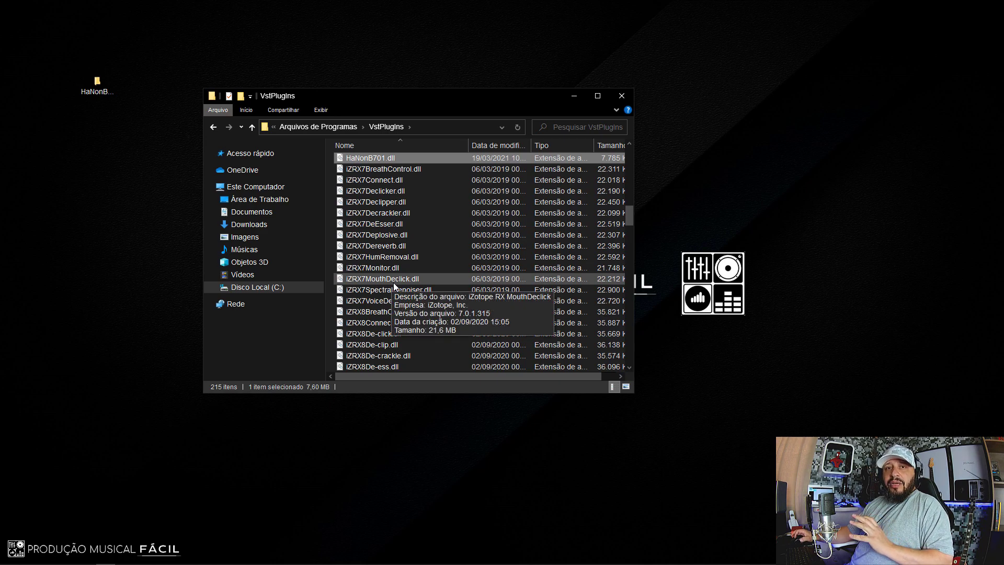
{"action": "left_click", "coordinate": [621, 96]}
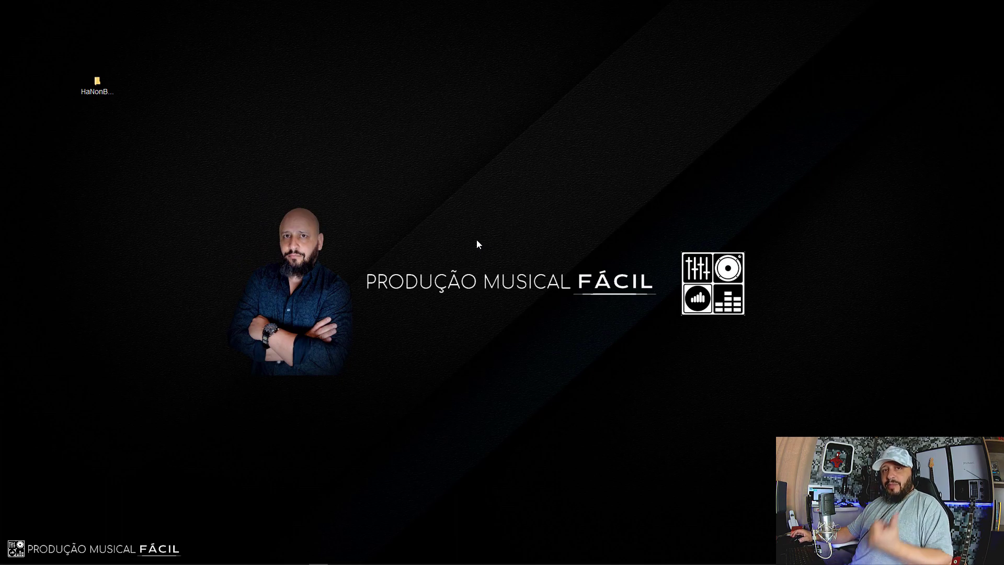
{"action": "mouse_move", "coordinate": [314, 563]}
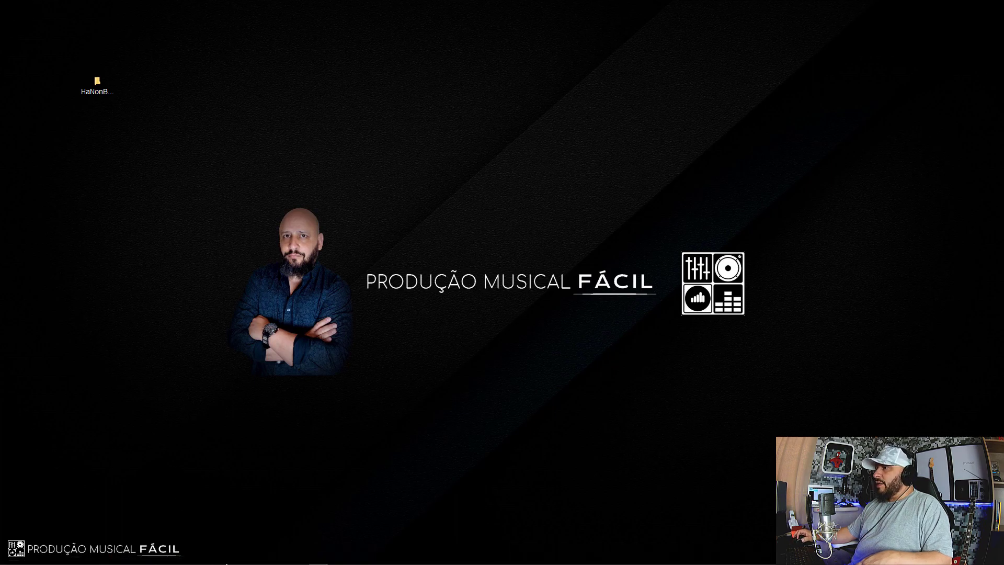
- Switch to REAPER, load the recent project HAMMOND.rpp and increase the height of its track
{"action": "left_click", "coordinate": [206, 558]}
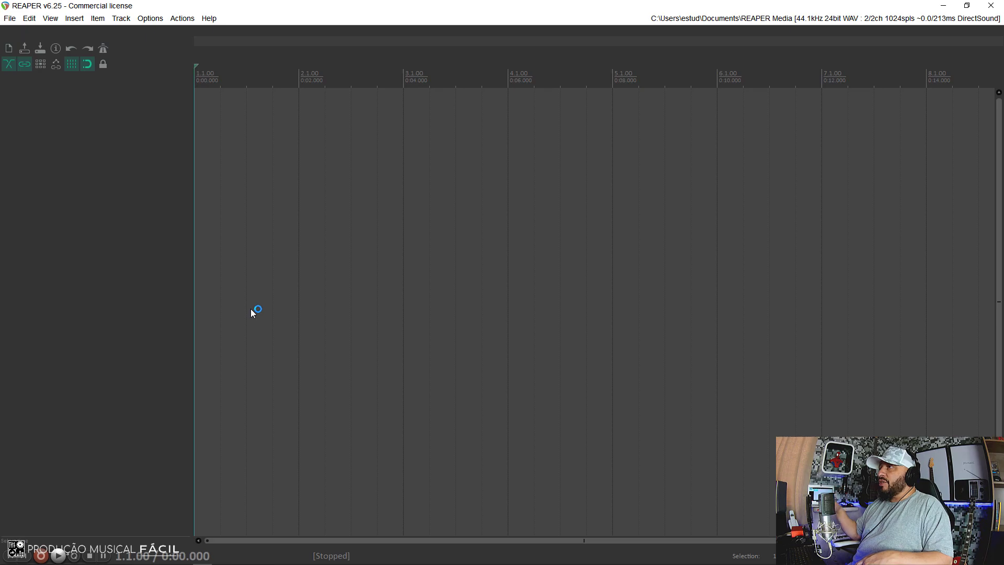
{"action": "left_click", "coordinate": [10, 18]}
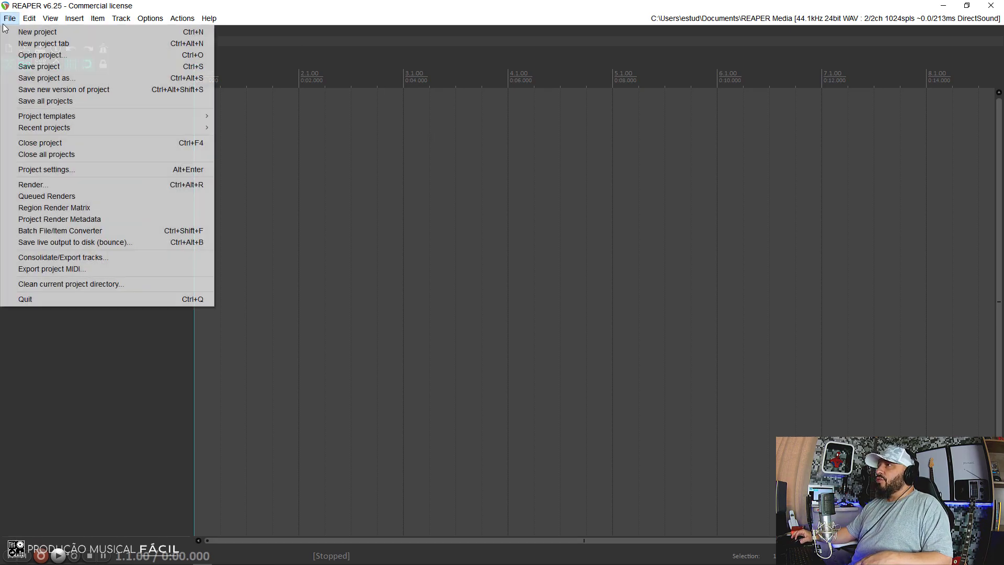
{"action": "mouse_move", "coordinate": [142, 129]}
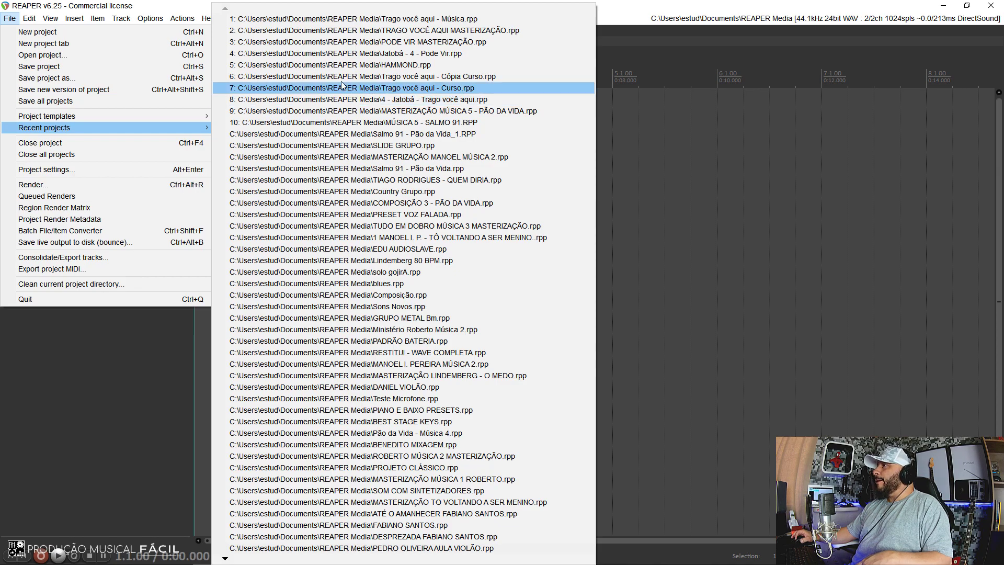
{"action": "left_click", "coordinate": [313, 64]}
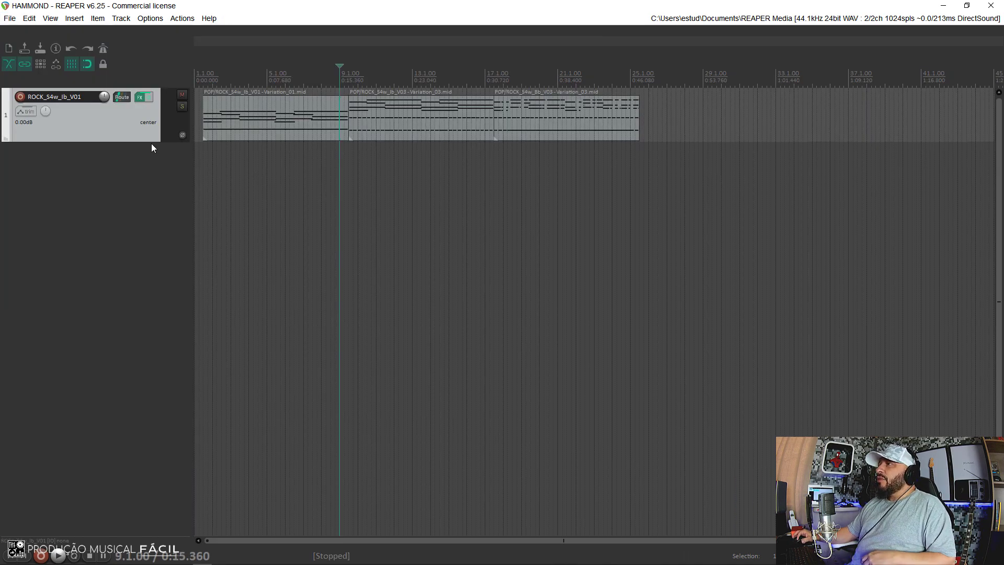
{"action": "left_click_drag", "start_coordinate": [152, 140], "coordinate": [152, 159]}
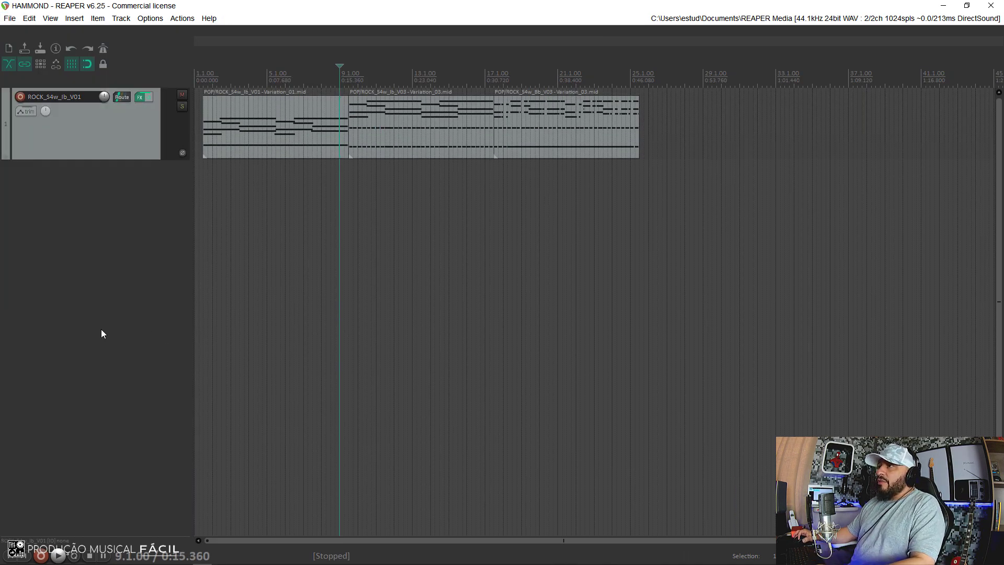
- Add a second, taller track and insert the VSTi HaNonB70 (Lostin70s) on it, filtering the plugins by HA
{"action": "double_click", "coordinate": [102, 329]}
{"action": "left_click_drag", "start_coordinate": [137, 205], "coordinate": [126, 288]}
{"action": "left_click", "coordinate": [143, 170]}
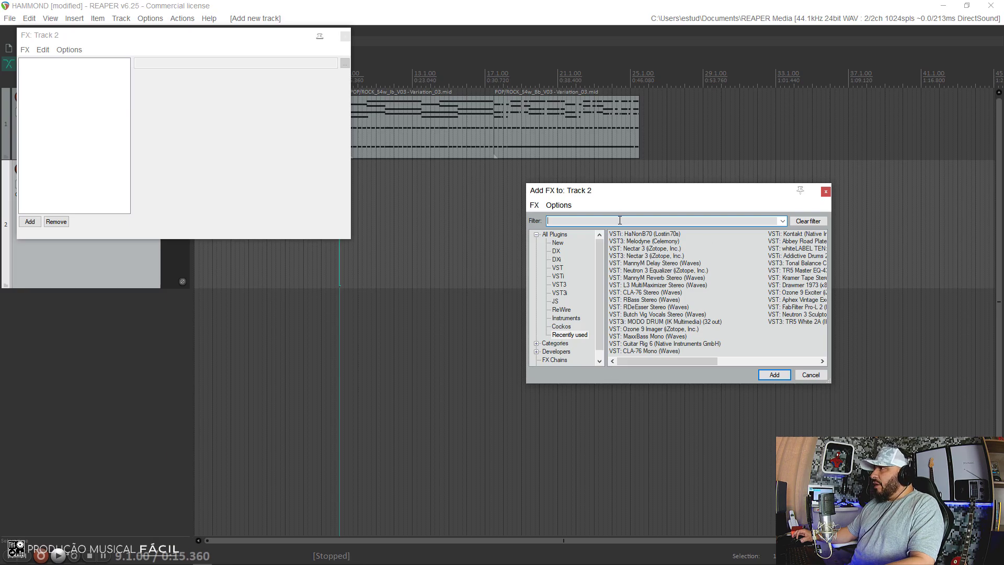
{"action": "type", "text": "A"}
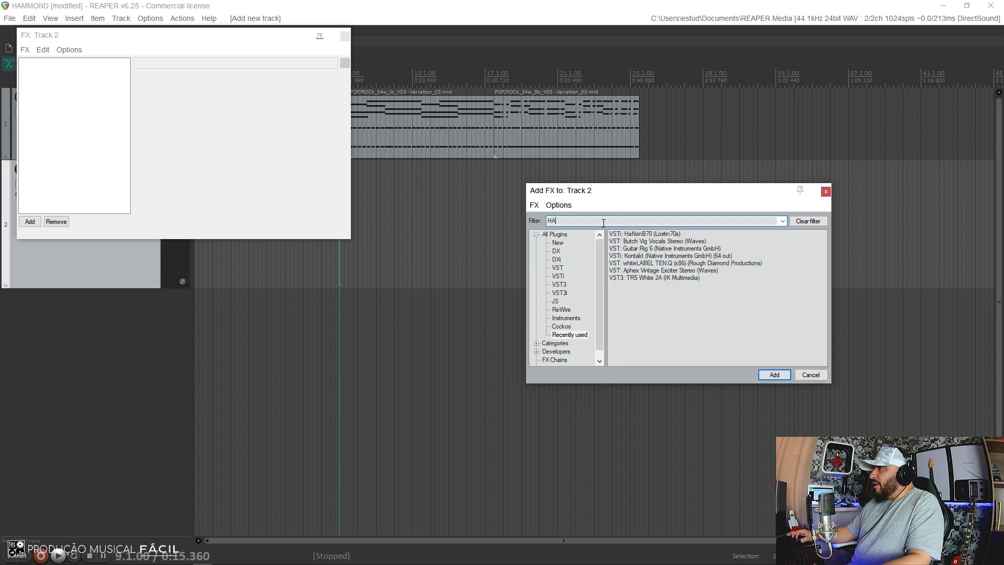
{"action": "double_click", "coordinate": [645, 233]}
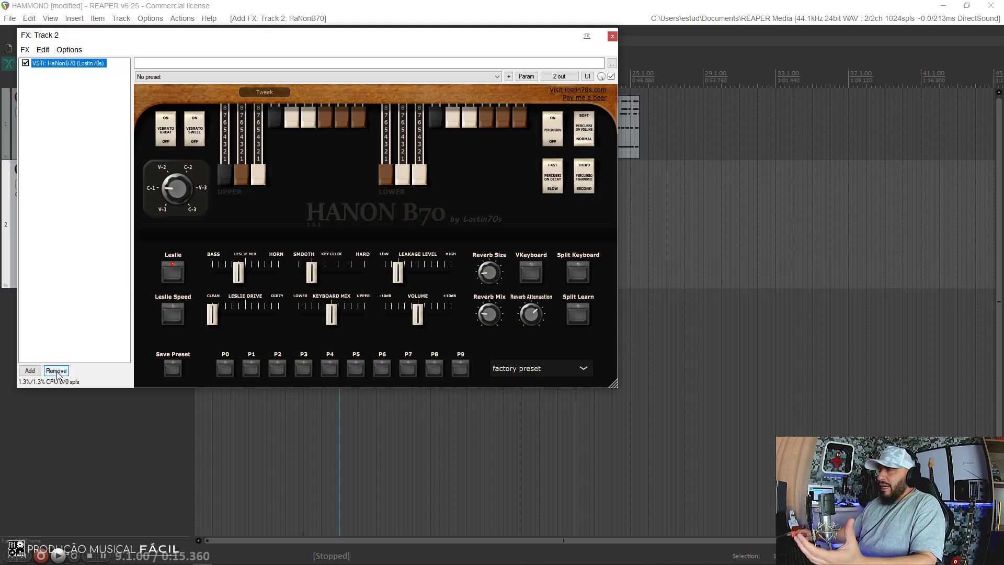
- Remove HaNonB70 from track 2, close its FX window and delete the track
{"action": "left_click", "coordinate": [58, 375]}
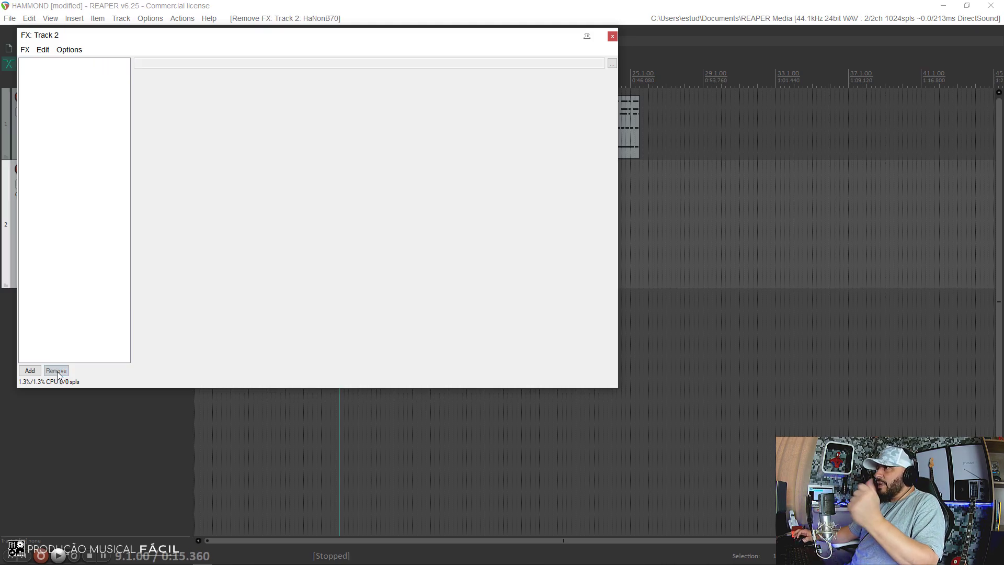
{"action": "left_click", "coordinate": [613, 35]}
{"action": "right_click", "coordinate": [138, 244]}
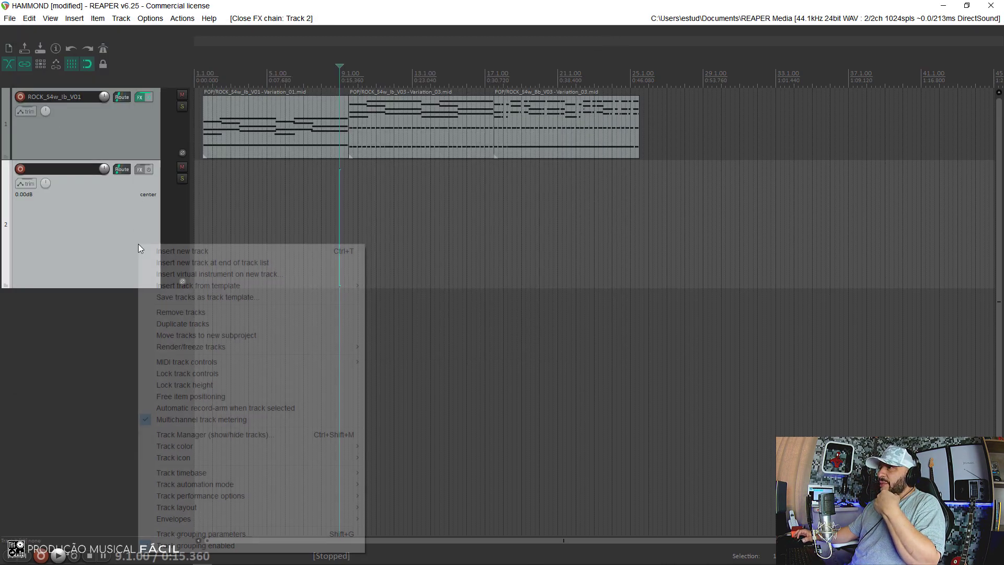
{"action": "left_click", "coordinate": [199, 312]}
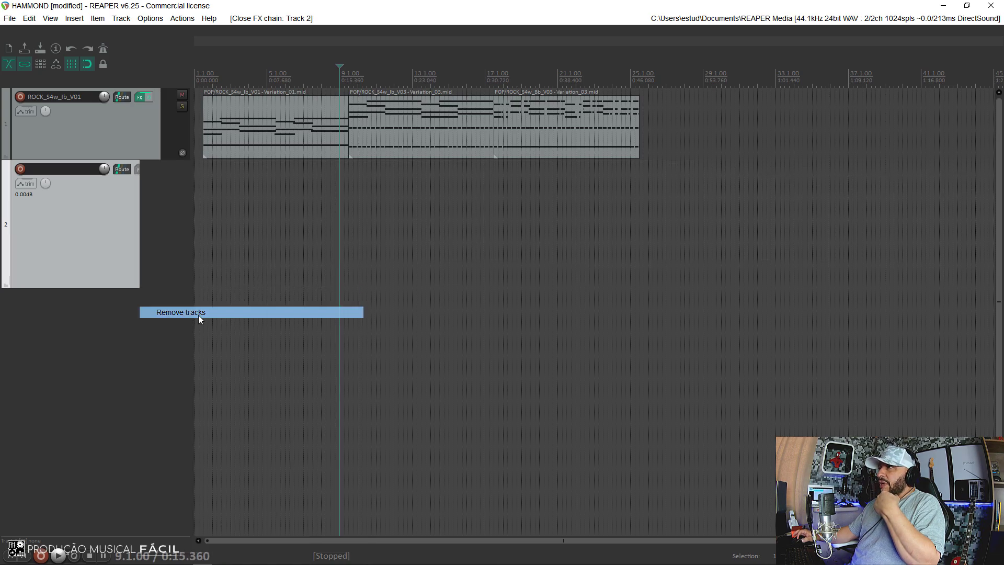
- Place the edit cursor at the start of the first MIDI item and show HaNonB70 on track ROCK_S4w_Ib_V01, repositioning its window
{"action": "left_click", "coordinate": [203, 125]}
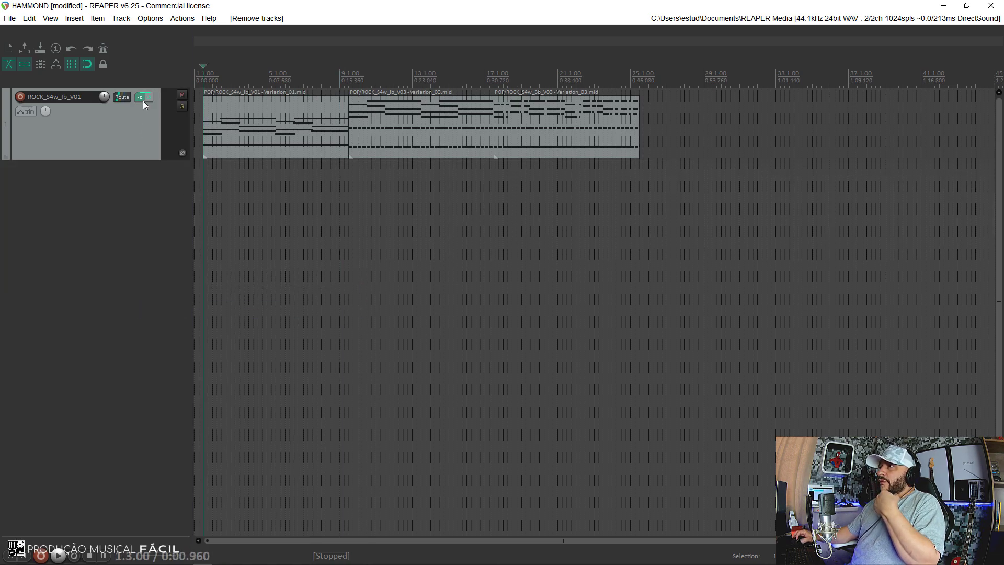
{"action": "left_click", "coordinate": [143, 100]}
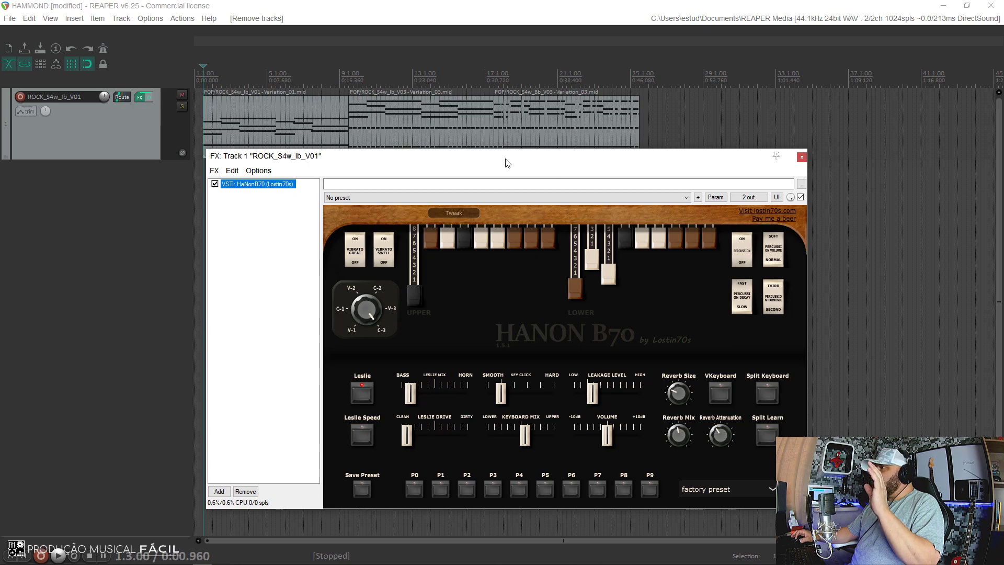
{"action": "left_click_drag", "start_coordinate": [507, 161], "coordinate": [511, 169]}
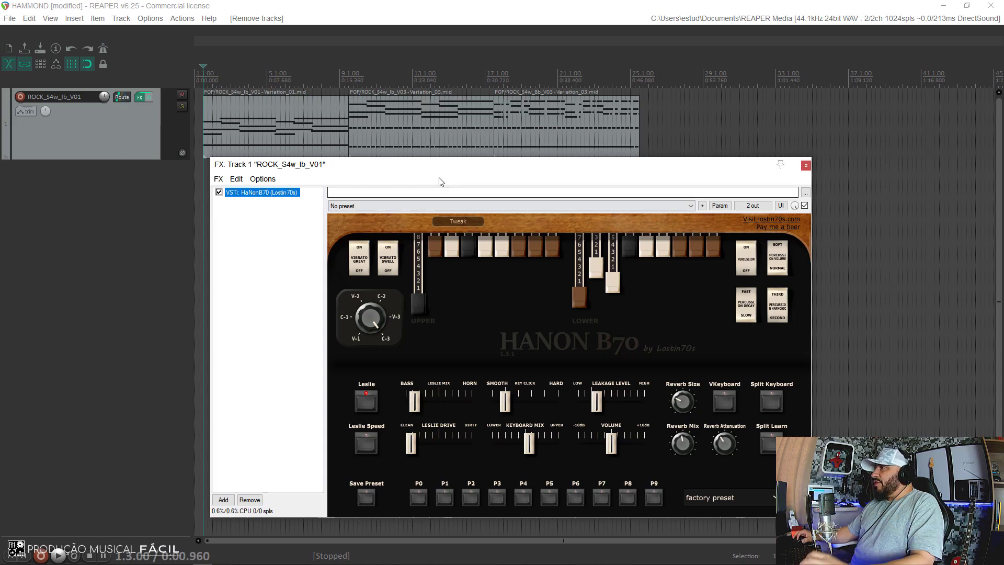
{"action": "left_click_drag", "start_coordinate": [384, 174], "coordinate": [374, 181]}
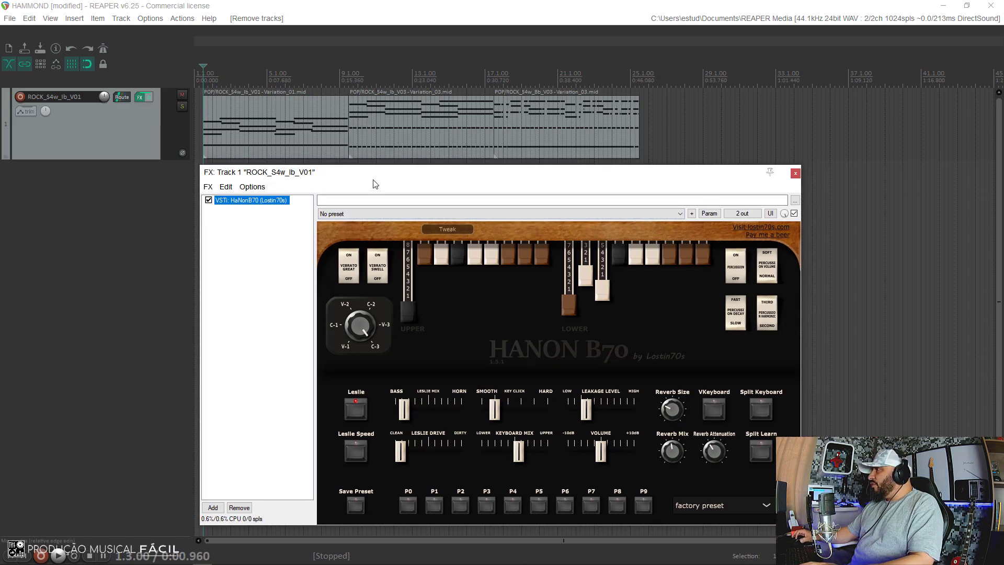
- Examine the Tweak settings of HaNonB70 and return to its drawbar page
{"action": "left_click", "coordinate": [465, 233]}
{"action": "left_click", "coordinate": [466, 233]}
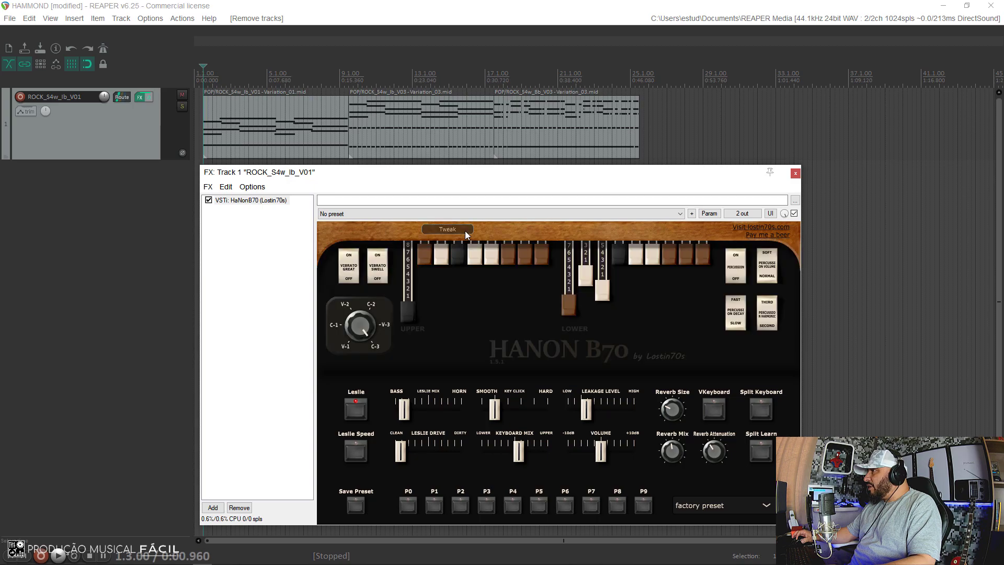
{"action": "left_click", "coordinate": [452, 230]}
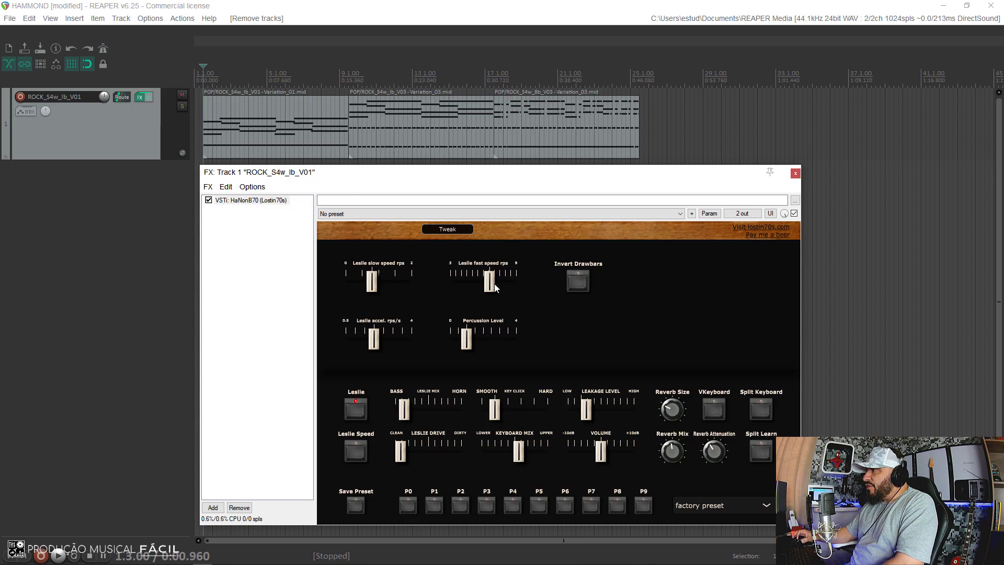
{"action": "left_click", "coordinate": [447, 229]}
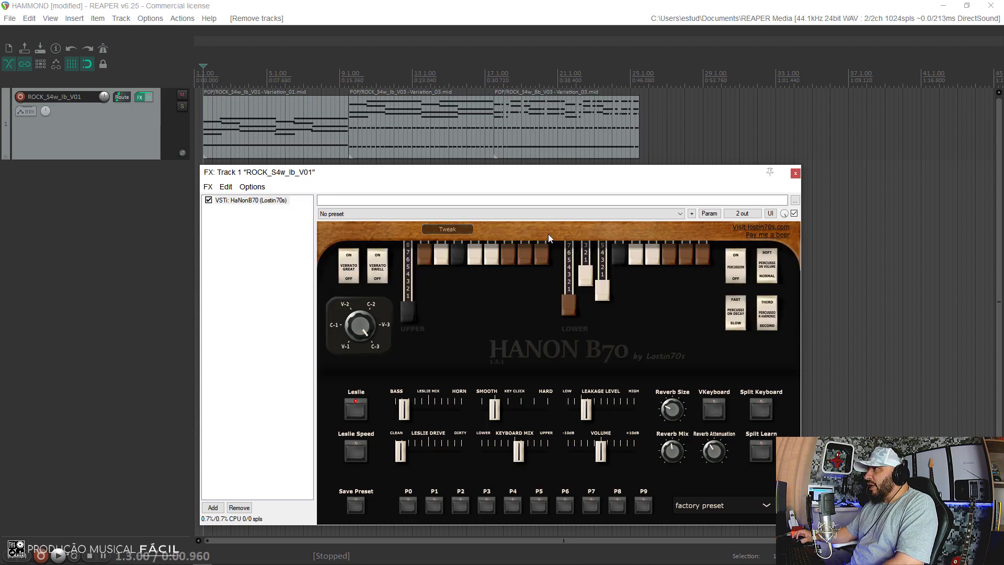
- Reposition the plugin window and audition the track with the organ's current drawbar settings
{"action": "left_click_drag", "start_coordinate": [516, 182], "coordinate": [522, 181]}
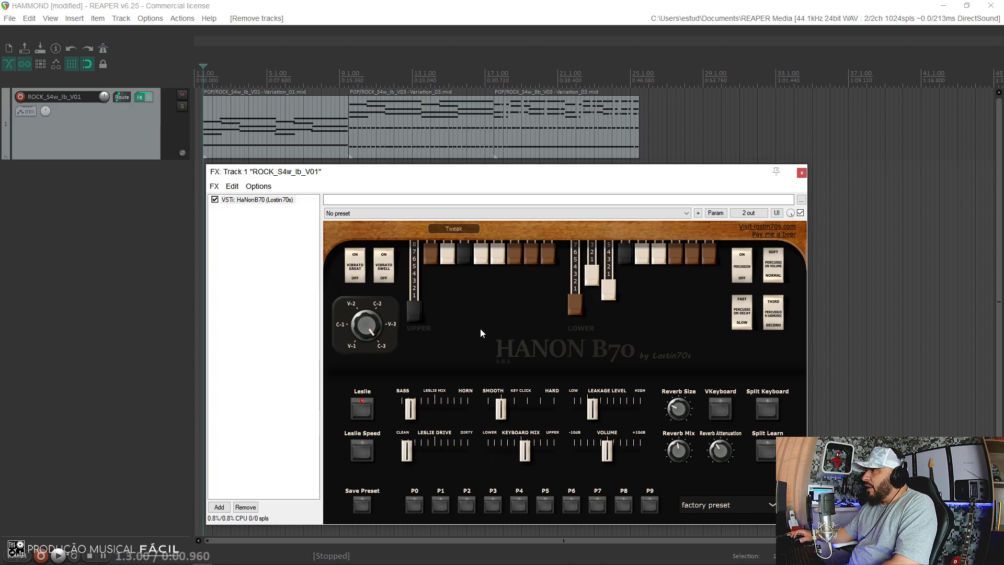
{"action": "left_click_drag", "start_coordinate": [383, 173], "coordinate": [393, 175]}
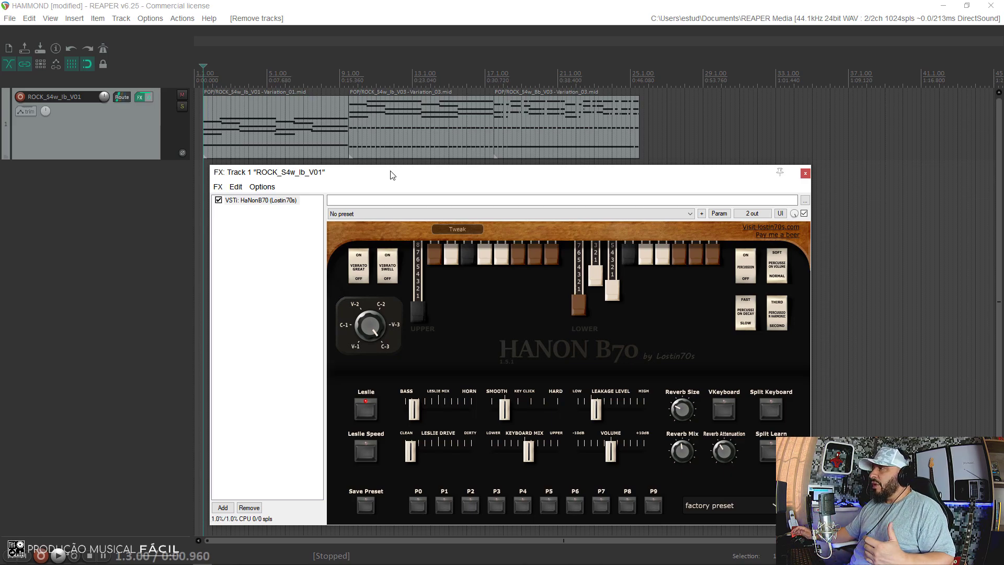
{"action": "key", "text": "space"}
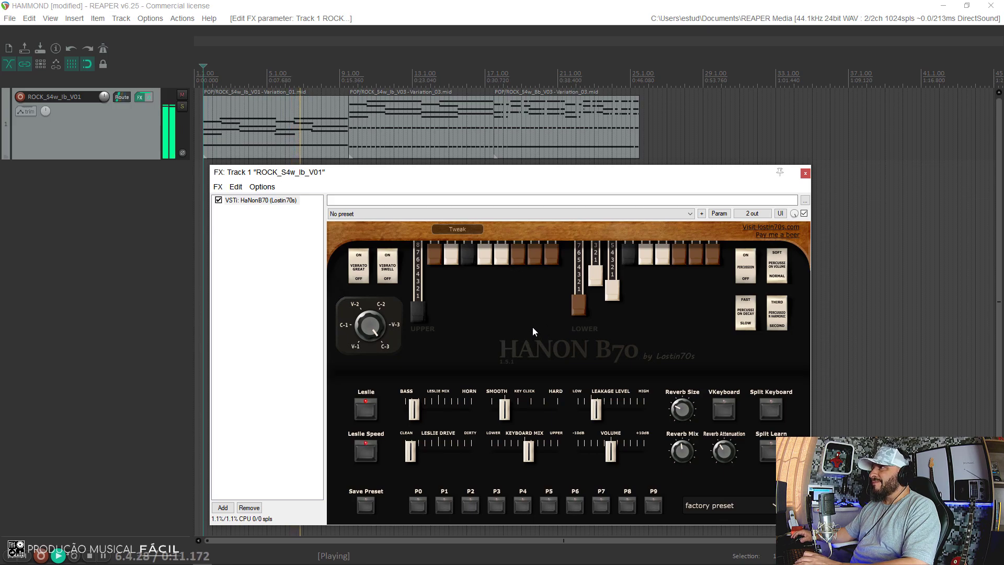
{"action": "key", "text": "space"}
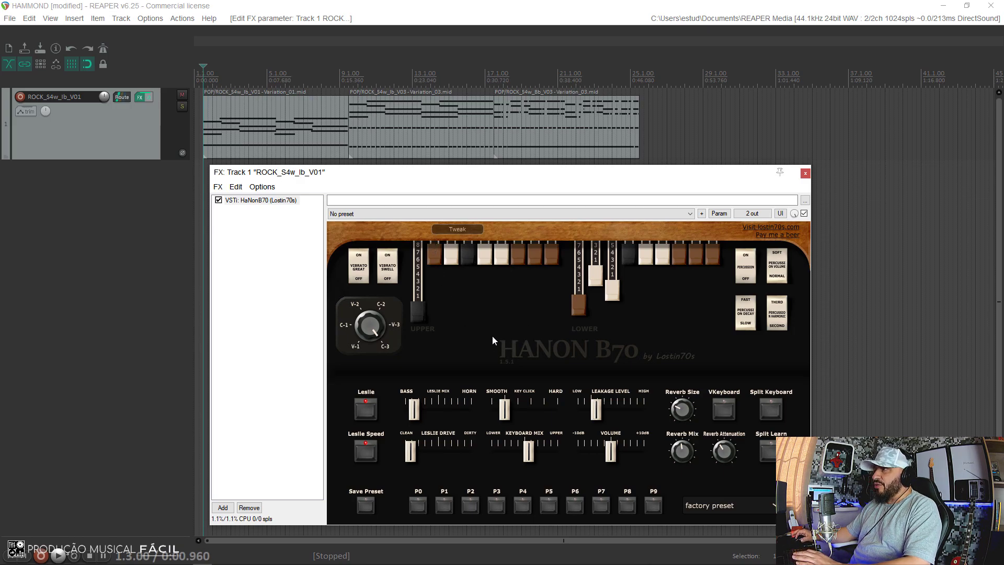
- Pull the second to fifth upper drawbars out to about 7, 5, 5 and 4 while playing the track
{"action": "left_click_drag", "start_coordinate": [505, 179], "coordinate": [506, 177]}
{"action": "mouse_move", "coordinate": [437, 254]}
{"action": "left_mouse_down"}
{"action": "mouse_move", "coordinate": [459, 257]}
{"action": "mouse_move", "coordinate": [438, 253]}
{"action": "mouse_move", "coordinate": [443, 309]}
{"action": "mouse_move", "coordinate": [453, 285]}
{"action": "mouse_move", "coordinate": [453, 298]}
{"action": "left_mouse_up"}
{"action": "key", "text": "space"}
{"action": "left_click_drag", "start_coordinate": [470, 263], "coordinate": [486, 283]}
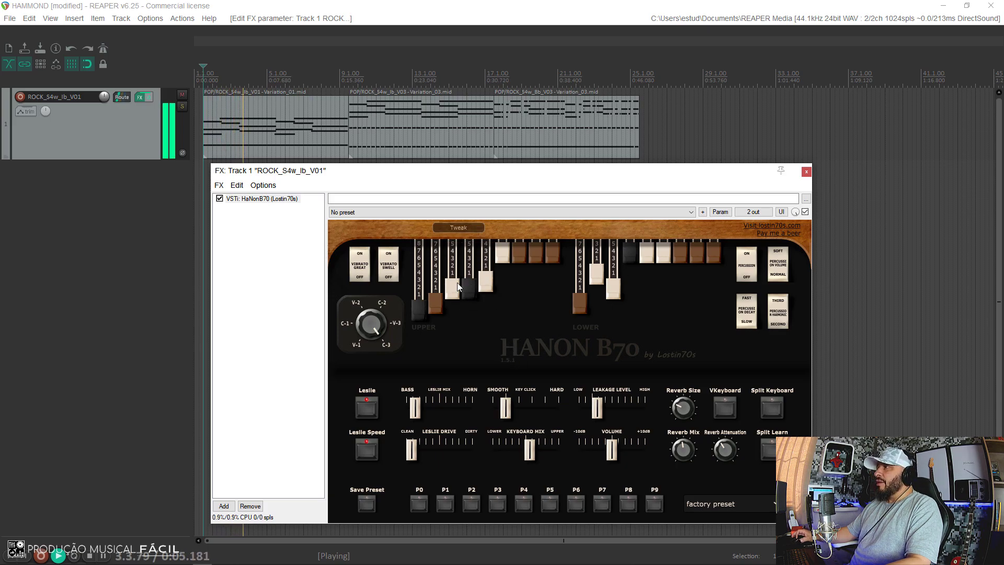
- Stop playback and push the second to fifth upper drawbars fully back in
{"action": "key", "text": "space"}
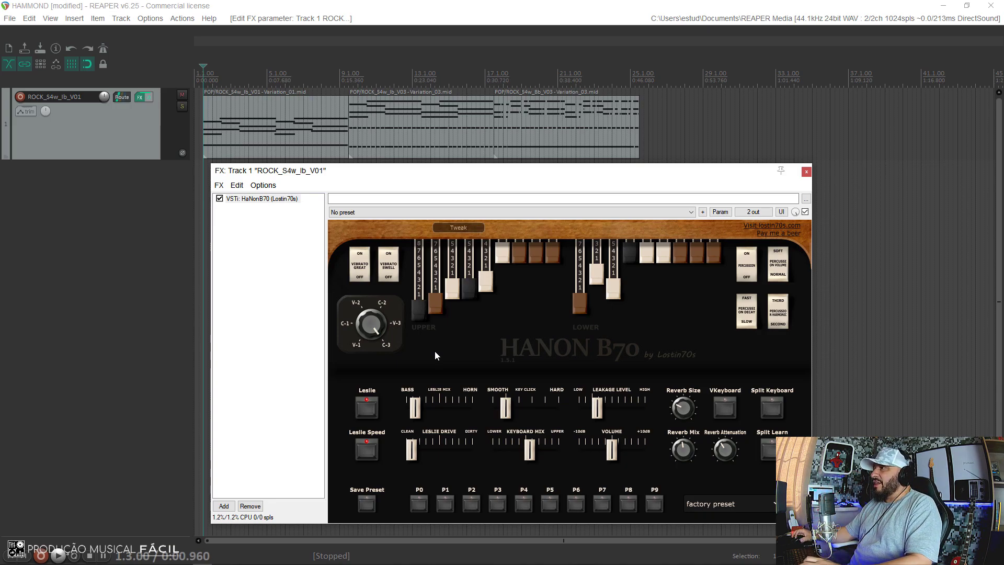
{"action": "left_click_drag", "start_coordinate": [435, 302], "coordinate": [437, 253]}
{"action": "left_click_drag", "start_coordinate": [459, 291], "coordinate": [469, 252]}
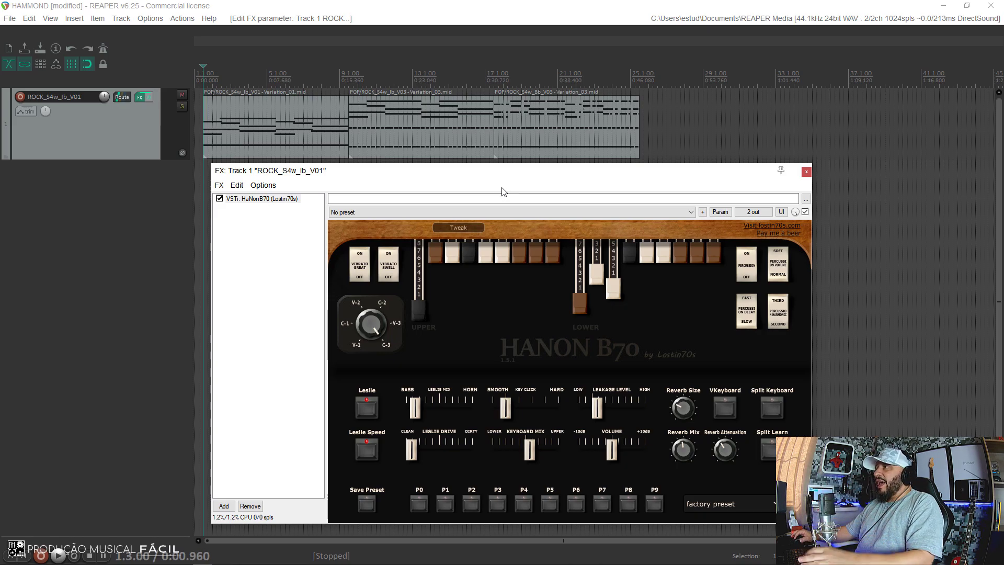
- During playback, pull the second to seventh upper drawbars out to about 8, 6, 6, 5, 5 and 6
{"action": "key", "text": "space"}
{"action": "left_click_drag", "start_coordinate": [435, 254], "coordinate": [440, 328]}
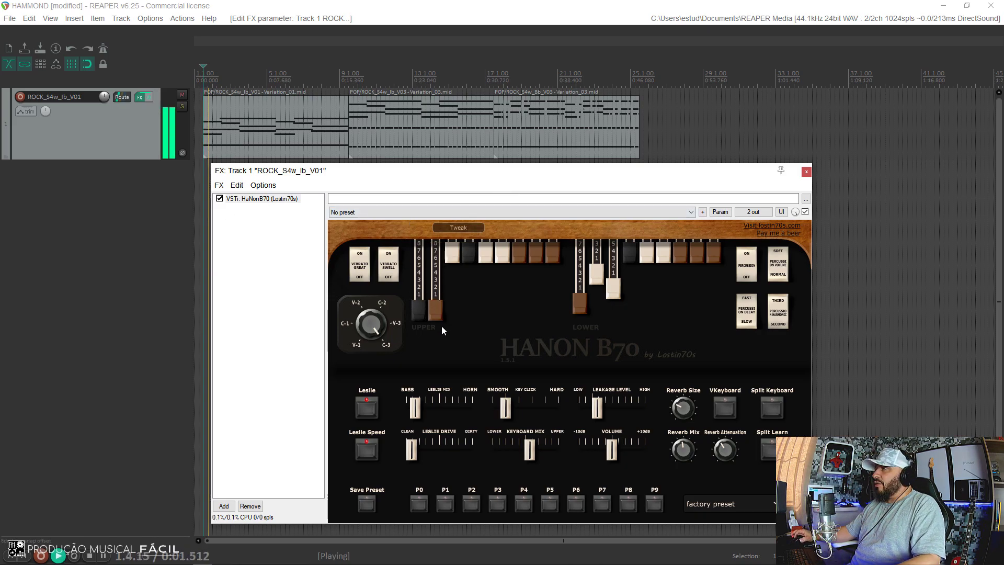
{"action": "left_click_drag", "start_coordinate": [453, 249], "coordinate": [469, 291]}
{"action": "left_click_drag", "start_coordinate": [485, 254], "coordinate": [501, 290]}
{"action": "left_click_drag", "start_coordinate": [519, 254], "coordinate": [526, 303]}
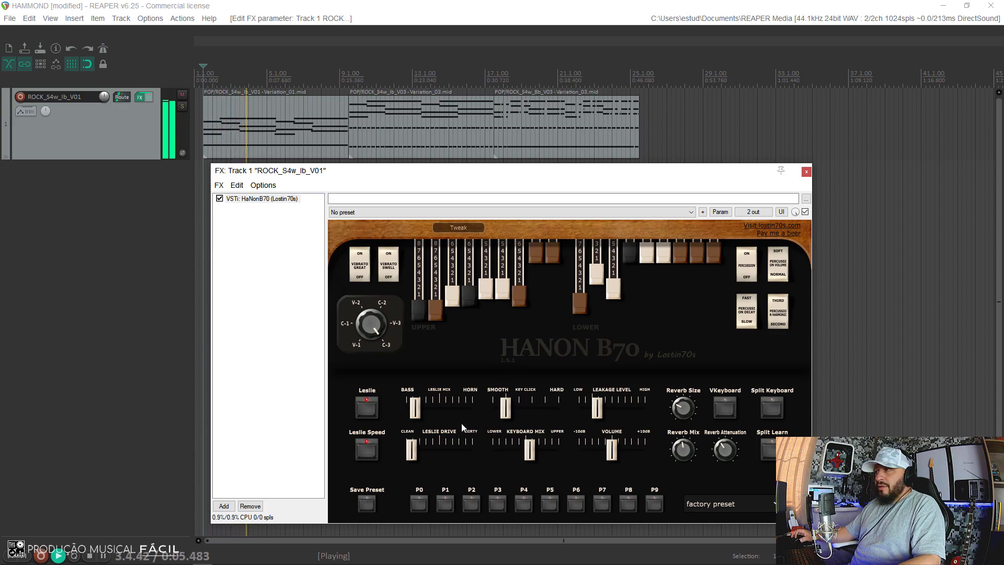
- Push the second to seventh upper drawbars fully back in and audition the track with only the first upper drawbar out
{"action": "key", "text": "space"}
{"action": "left_click_drag", "start_coordinate": [519, 302], "coordinate": [509, 233]}
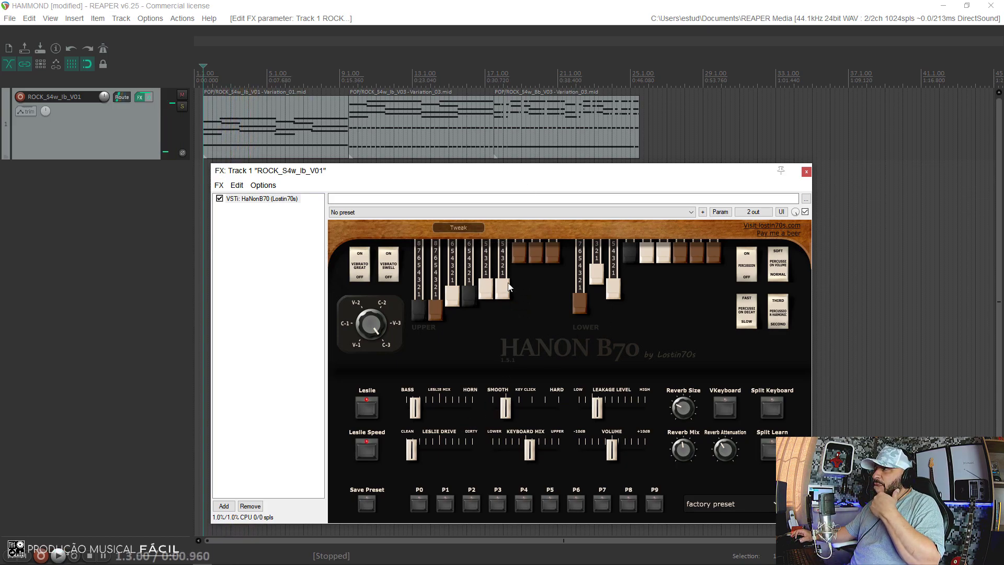
{"action": "left_click_drag", "start_coordinate": [502, 289], "coordinate": [490, 157]}
{"action": "left_click_drag", "start_coordinate": [469, 295], "coordinate": [462, 201]}
{"action": "left_click_drag", "start_coordinate": [435, 312], "coordinate": [439, 273]}
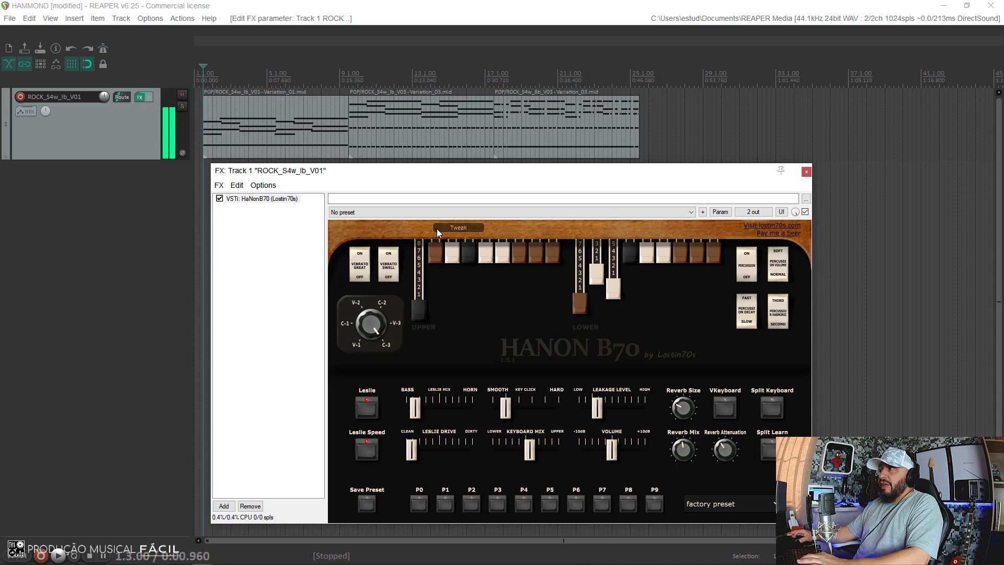
{"action": "key", "text": "space"}
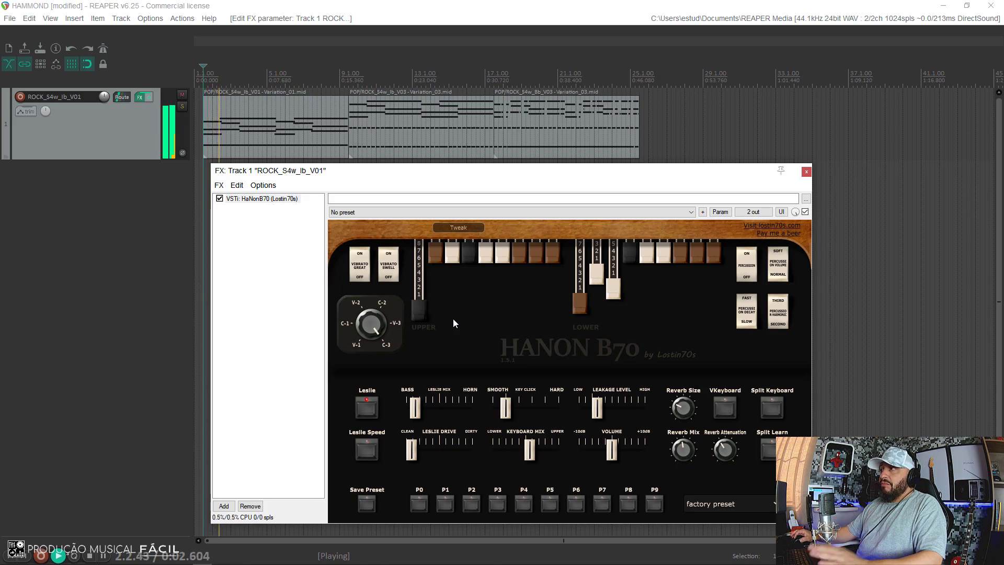
{"action": "key", "text": "space"}
- Set the second and third upper drawbars to about 4 and the fourth and fifth to about 5, auditioning after each pair
{"action": "left_click", "coordinate": [433, 262]}
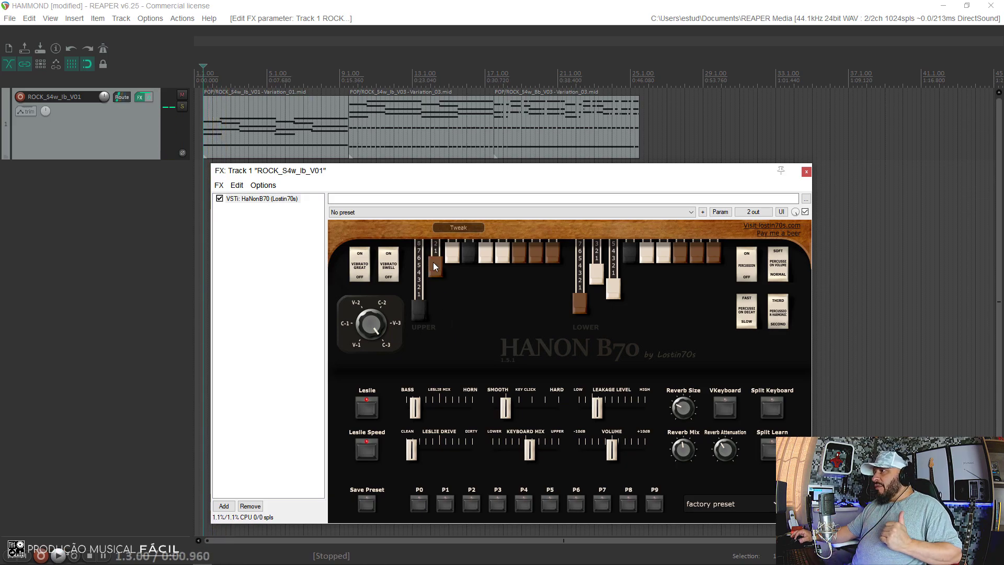
{"action": "left_click_drag", "start_coordinate": [451, 263], "coordinate": [451, 281]}
{"action": "key", "text": "space"}
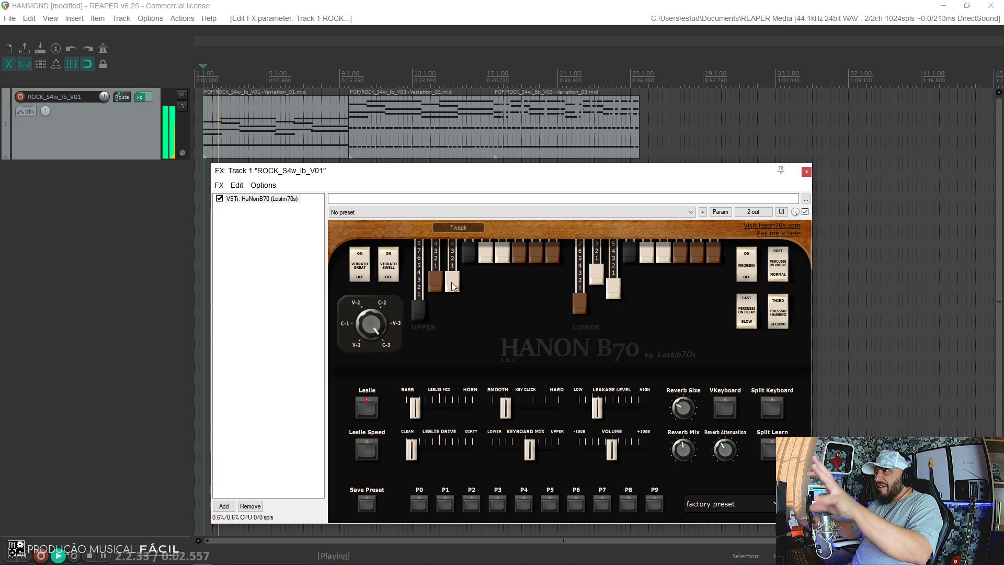
{"action": "key", "text": "space"}
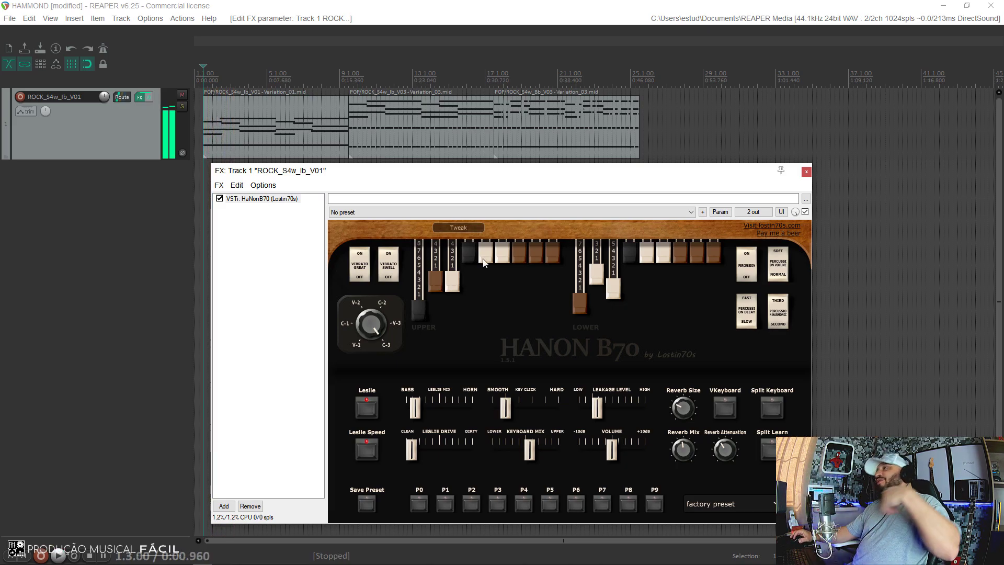
{"action": "left_click_drag", "start_coordinate": [473, 256], "coordinate": [486, 289]}
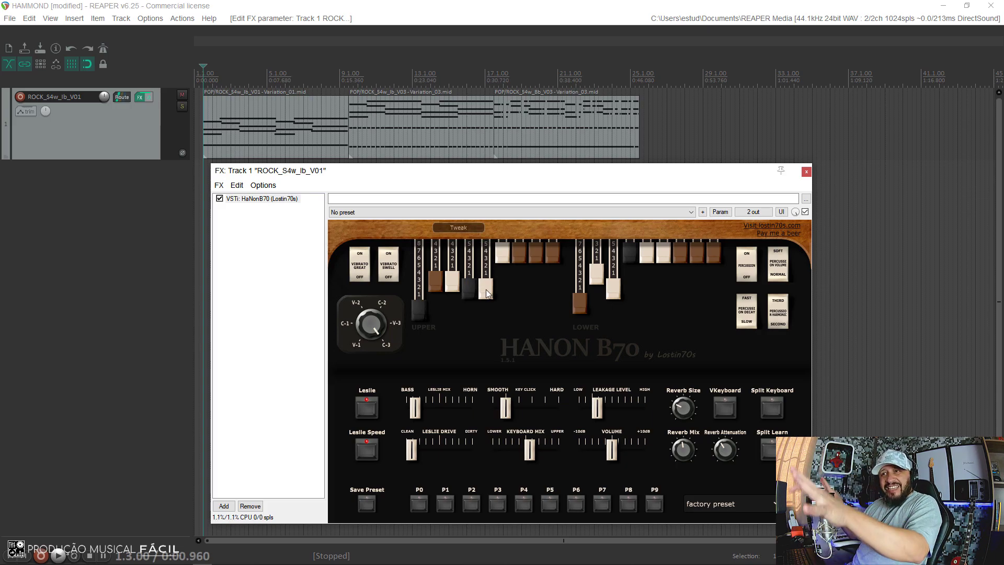
{"action": "key", "text": "space"}
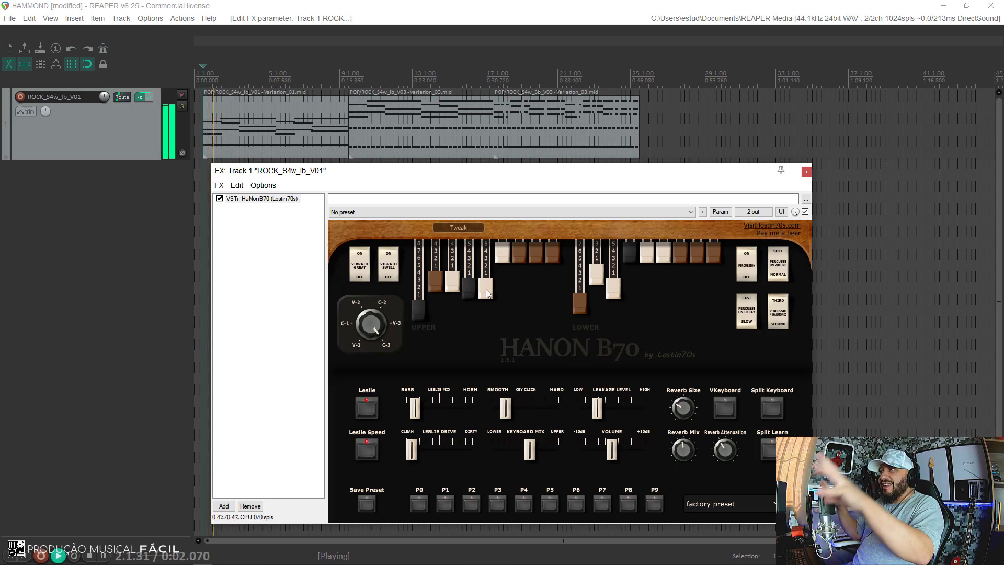
- Stop playback and push the second to fifth upper drawbars fully back in
{"action": "key", "text": "space"}
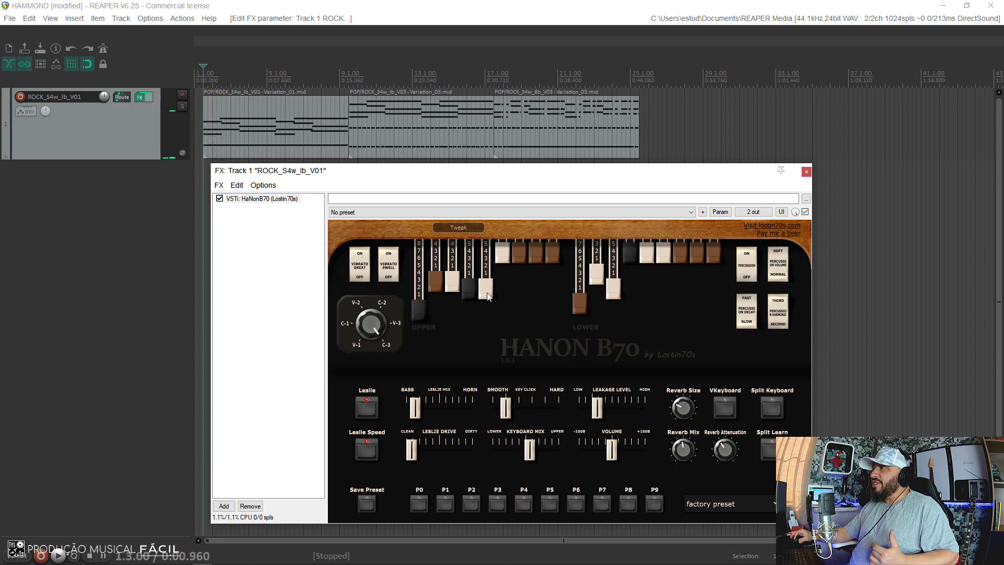
{"action": "left_click_drag", "start_coordinate": [486, 291], "coordinate": [486, 246]}
{"action": "left_click_drag", "start_coordinate": [471, 287], "coordinate": [461, 222]}
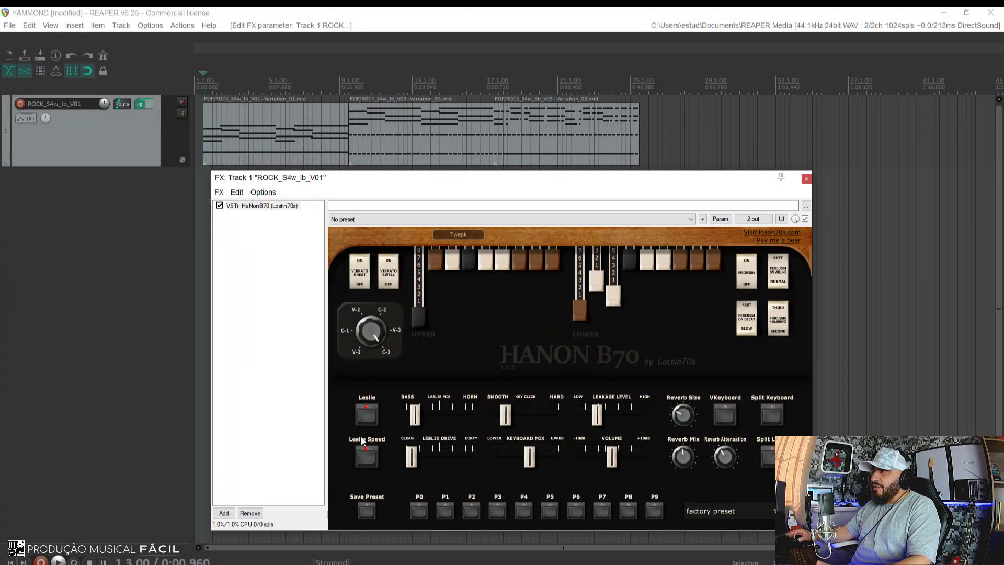
- Audition the track while switching Leslie off and on and changing Leslie Speed, stopping playback between comparisons
{"action": "left_click", "coordinate": [369, 416]}
{"action": "left_click", "coordinate": [365, 457]}
{"action": "left_click", "coordinate": [365, 456]}
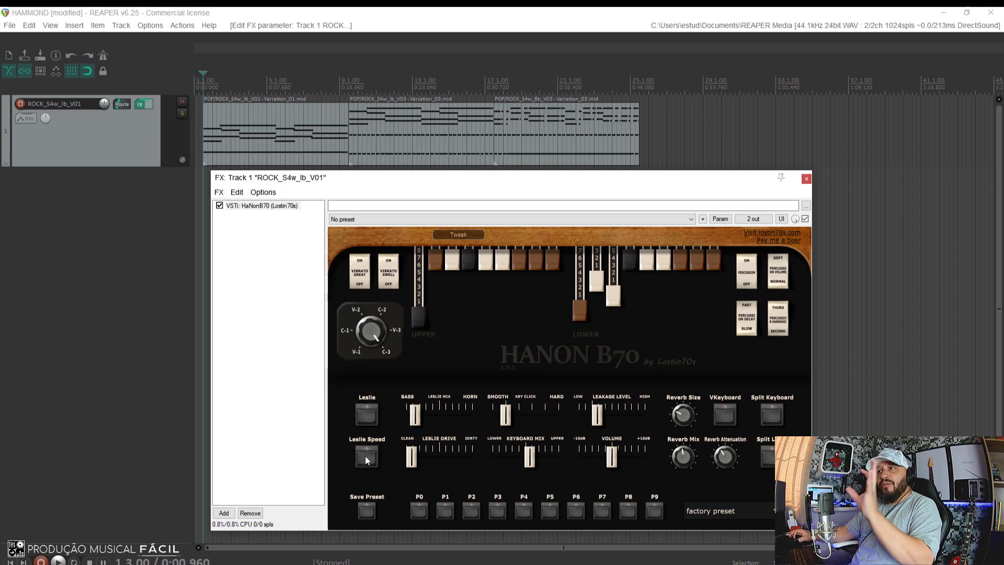
{"action": "key", "text": "space"}
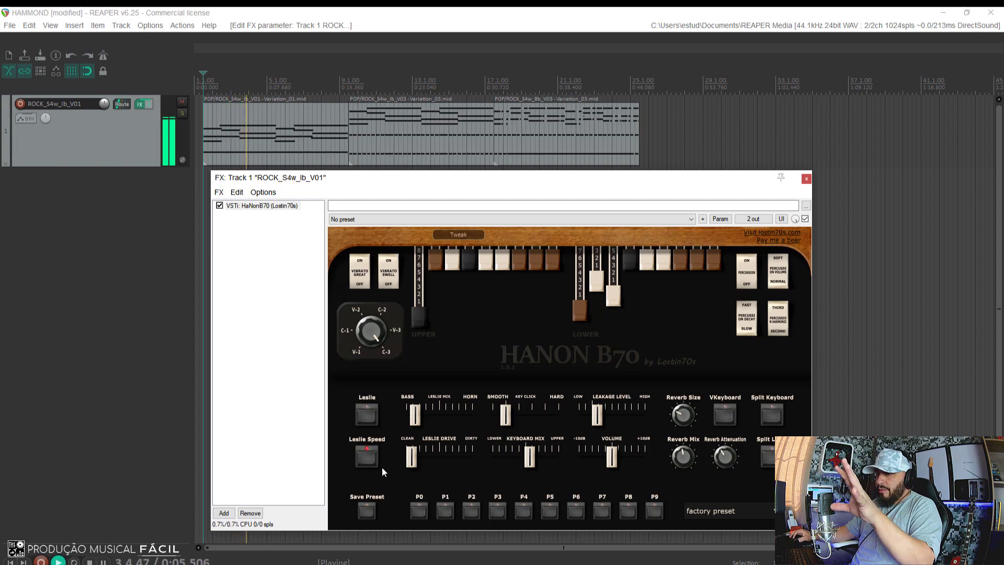
{"action": "key", "text": "space"}
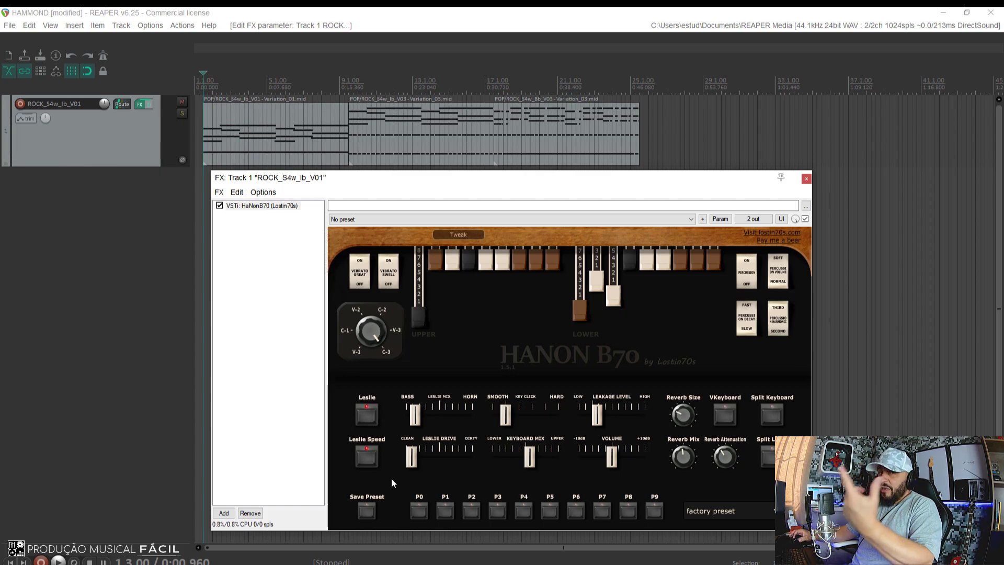
{"action": "key", "text": "space"}
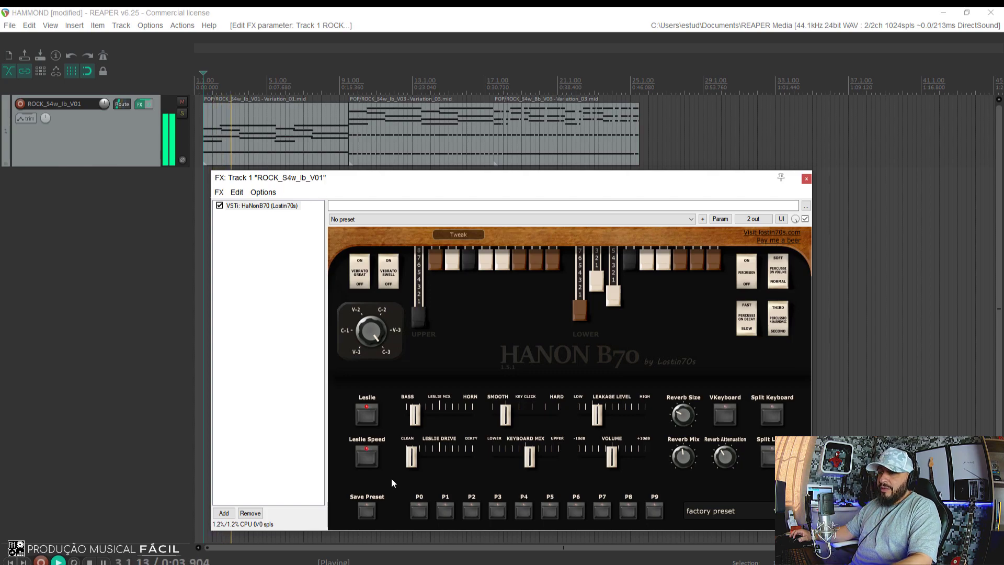
{"action": "key", "text": "space"}
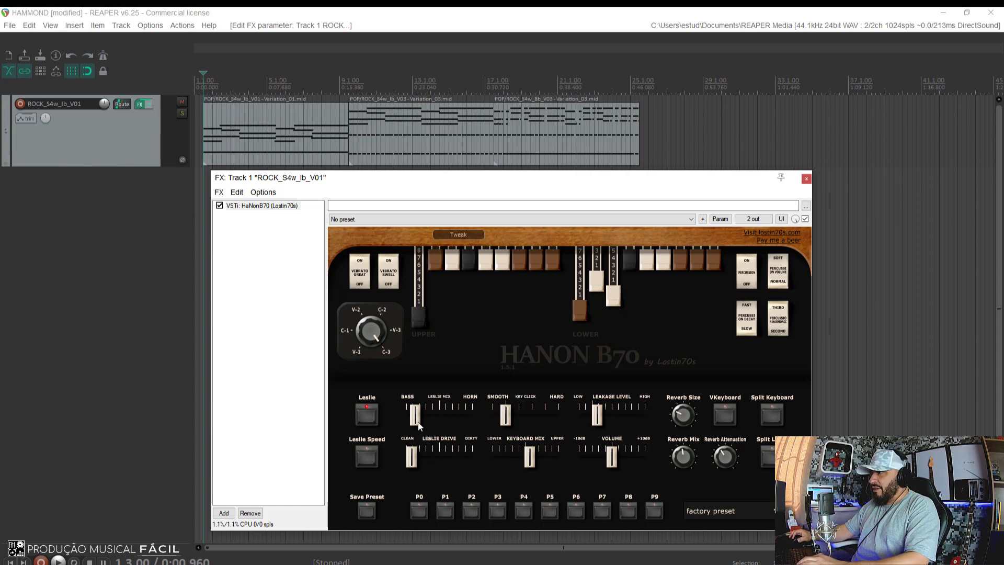
- During playback, shift Leslie Mix slightly toward Horn, push Leslie Drive almost to Dirty, and bring it back to about a third
{"action": "key", "text": "space"}
{"action": "mouse_move", "coordinate": [428, 421]}
{"action": "left_mouse_down"}
{"action": "mouse_move", "coordinate": [478, 423]}
{"action": "mouse_move", "coordinate": [428, 422]}
{"action": "left_mouse_up"}
{"action": "left_click_drag", "start_coordinate": [416, 463], "coordinate": [473, 448]}
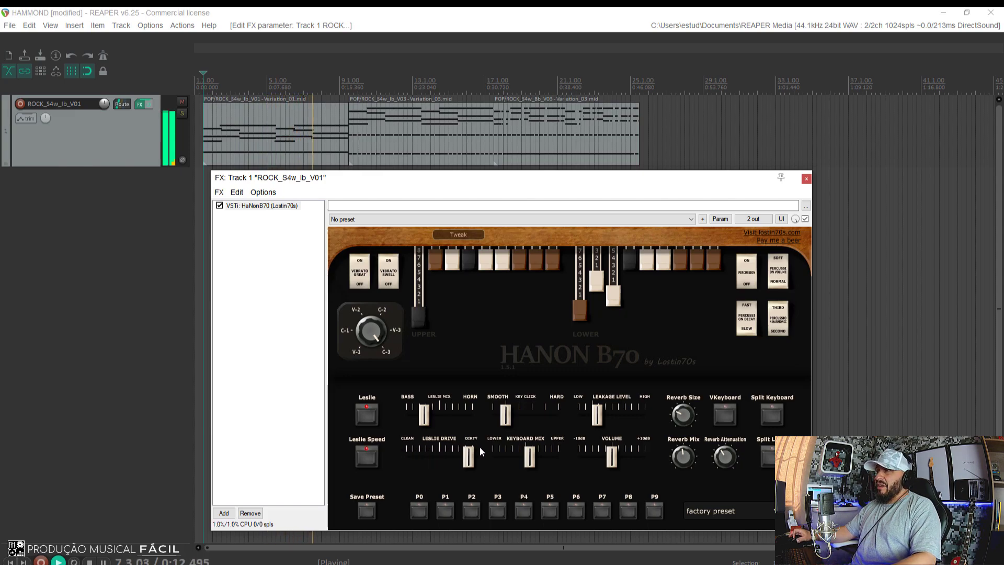
{"action": "left_click_drag", "start_coordinate": [479, 447], "coordinate": [433, 445]}
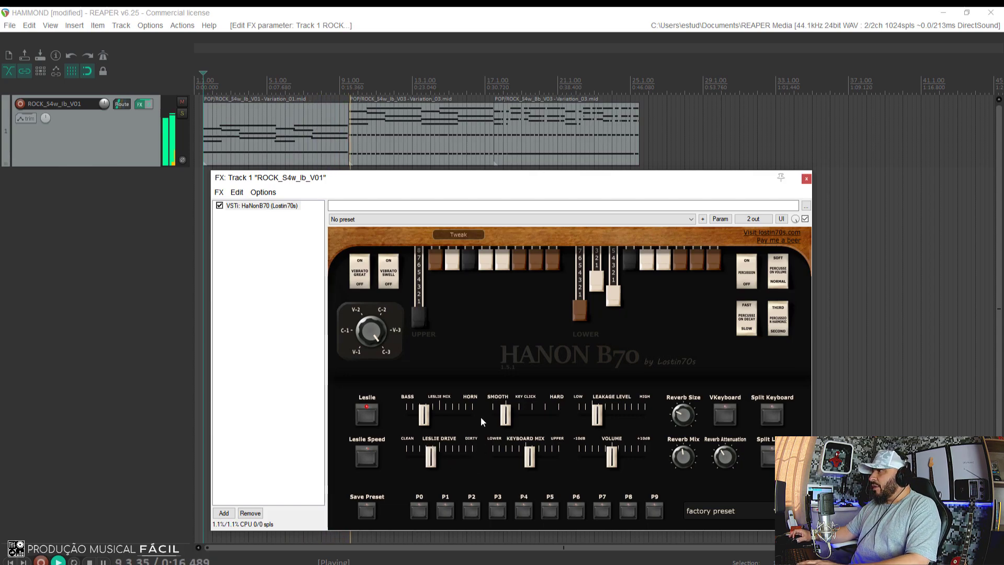
{"action": "key", "text": "space"}
- While auditioning, nudge Key Click toward Hard and Keyboard Mix toward Upper, and raise Leakage Level near High and Volume slightly
{"action": "key", "text": "space"}
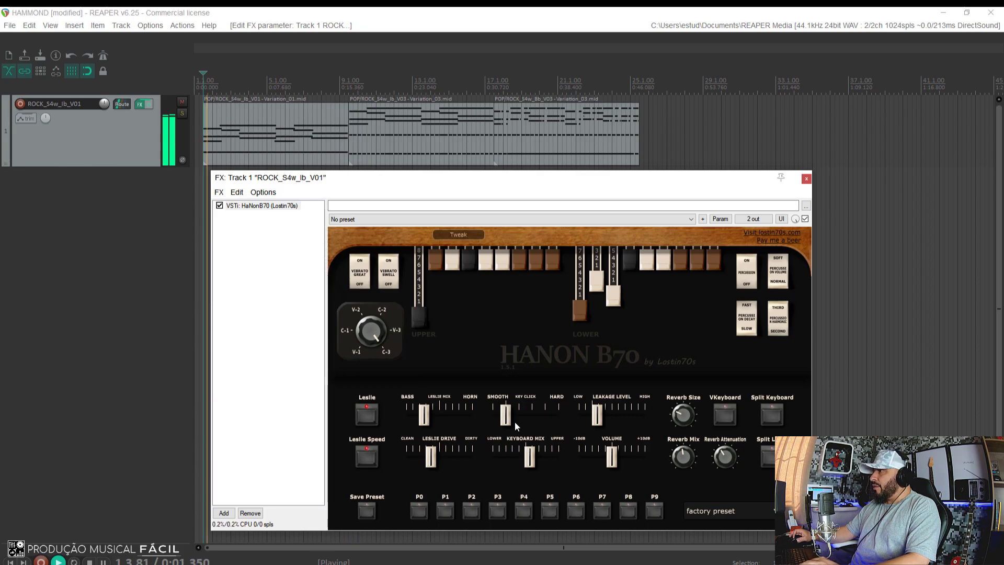
{"action": "mouse_move", "coordinate": [510, 419]}
{"action": "left_mouse_down"}
{"action": "mouse_move", "coordinate": [566, 419]}
{"action": "mouse_move", "coordinate": [513, 418]}
{"action": "left_mouse_up"}
{"action": "key", "text": "space"}
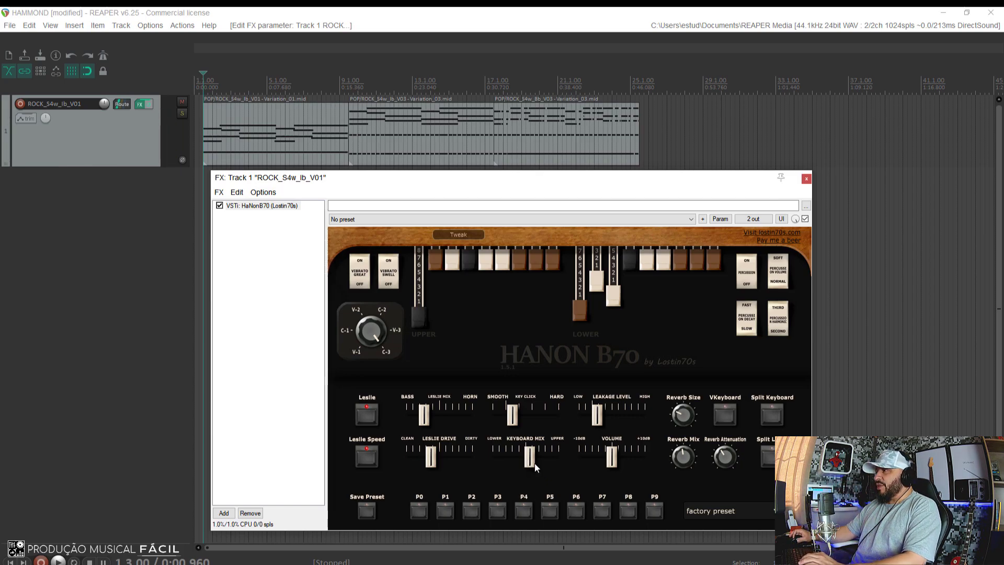
{"action": "key", "text": "space"}
{"action": "left_click_drag", "start_coordinate": [534, 463], "coordinate": [547, 428]}
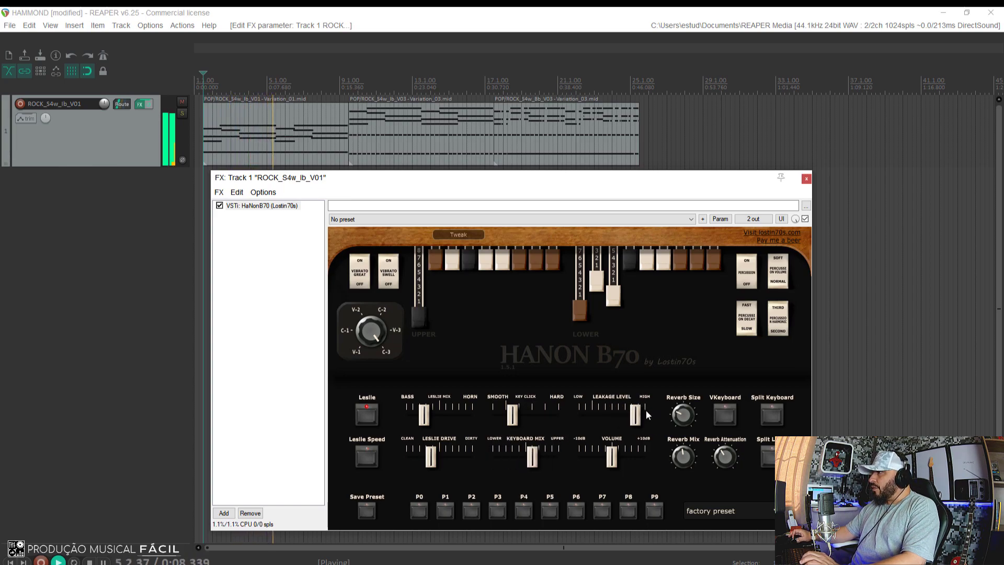
{"action": "mouse_move", "coordinate": [611, 456]}
{"action": "left_mouse_down"}
{"action": "mouse_move", "coordinate": [646, 449]}
{"action": "mouse_move", "coordinate": [620, 441]}
{"action": "left_mouse_up"}
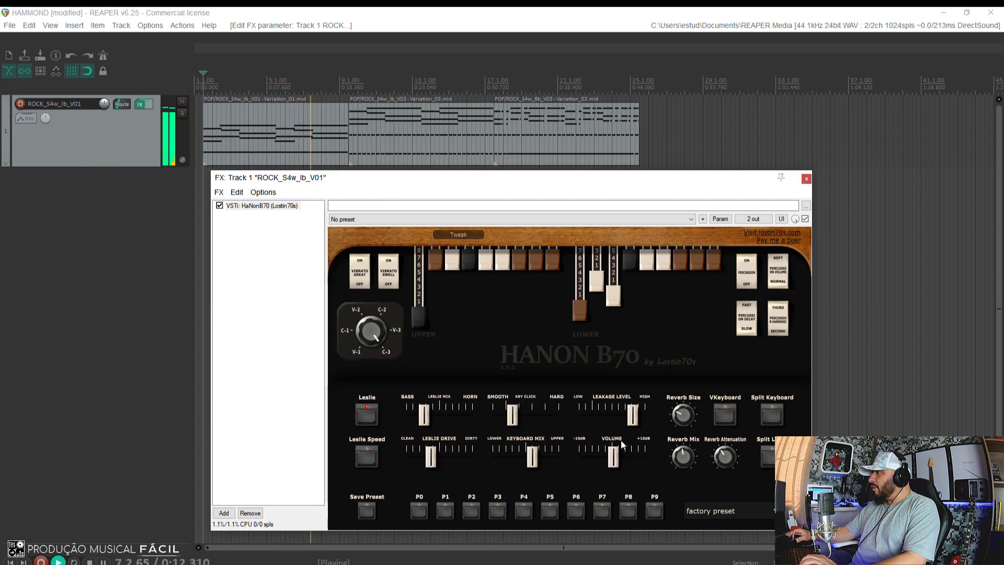
- Try the Reverb Size control, show and hide the virtual keyboard during playback, and stop the track
{"action": "left_click_drag", "start_coordinate": [685, 419], "coordinate": [684, 376]}
{"action": "left_click", "coordinate": [727, 415]}
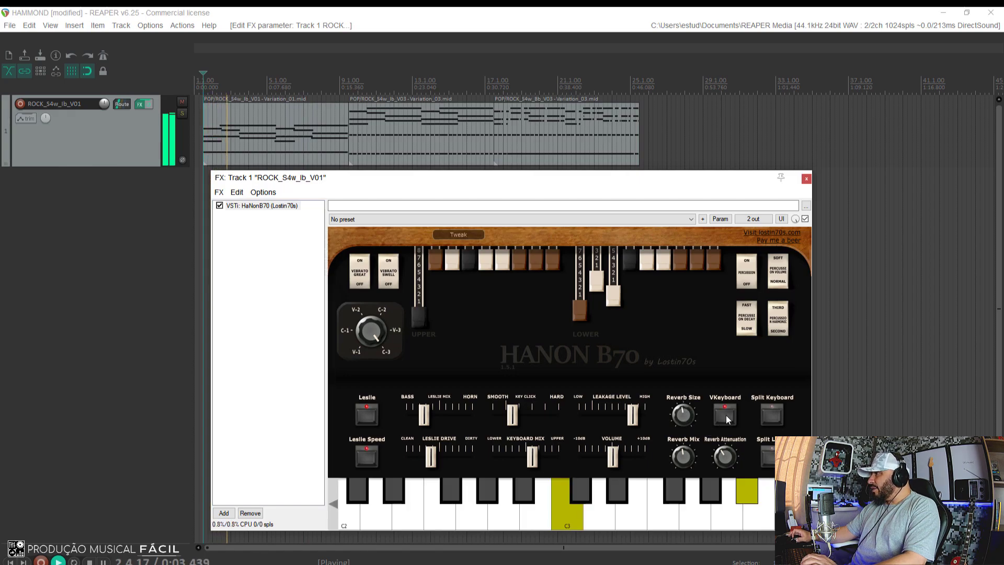
{"action": "left_click", "coordinate": [727, 416]}
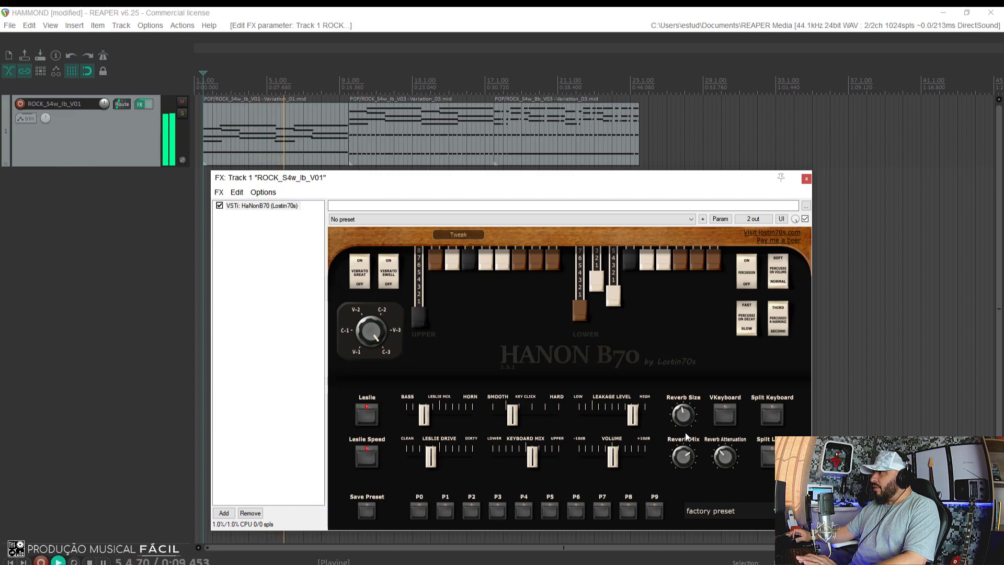
{"action": "key", "text": "space"}
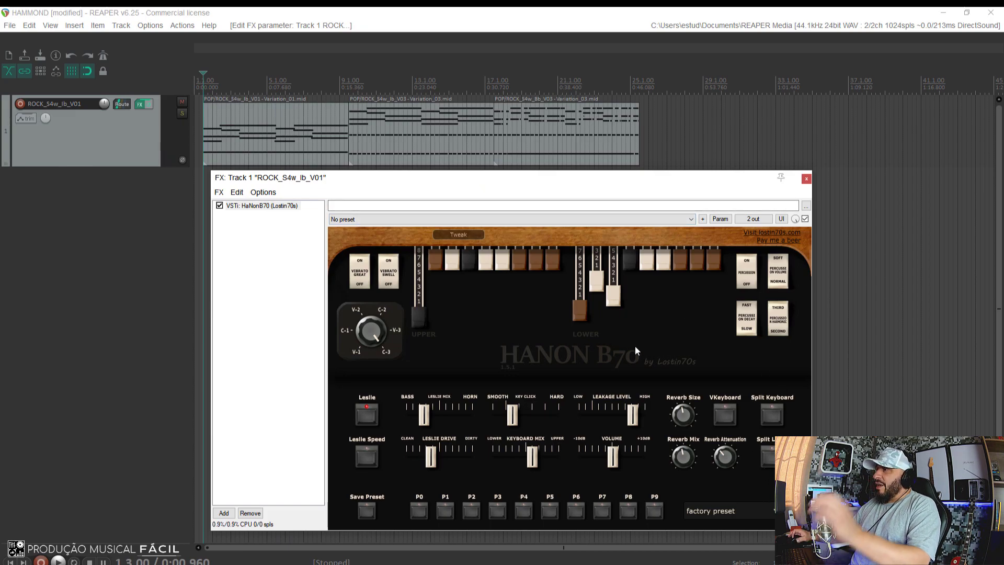
- Load the Lord of rock factory preset and audition it from the start of the track
{"action": "left_click", "coordinate": [372, 458]}
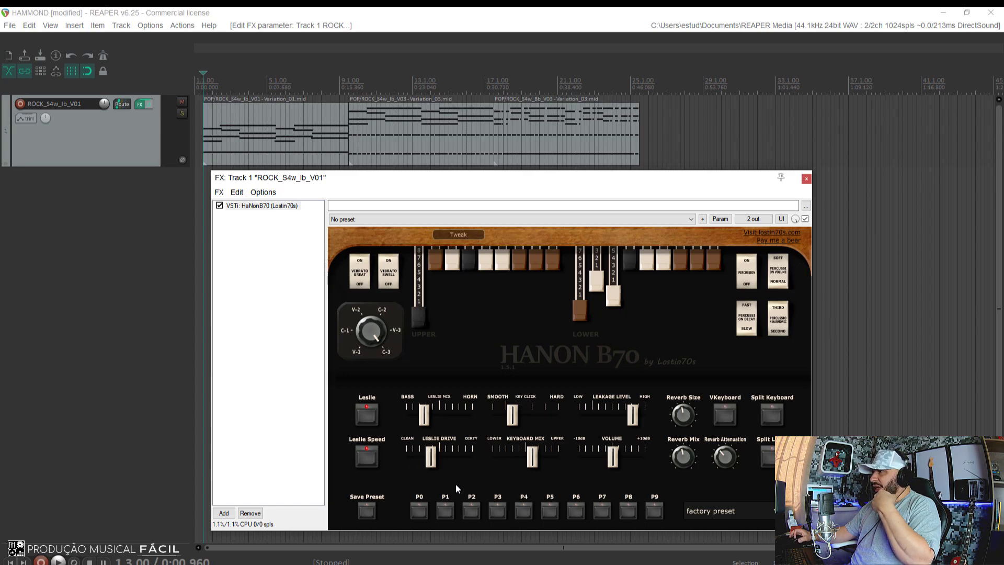
{"action": "left_click", "coordinate": [732, 511]}
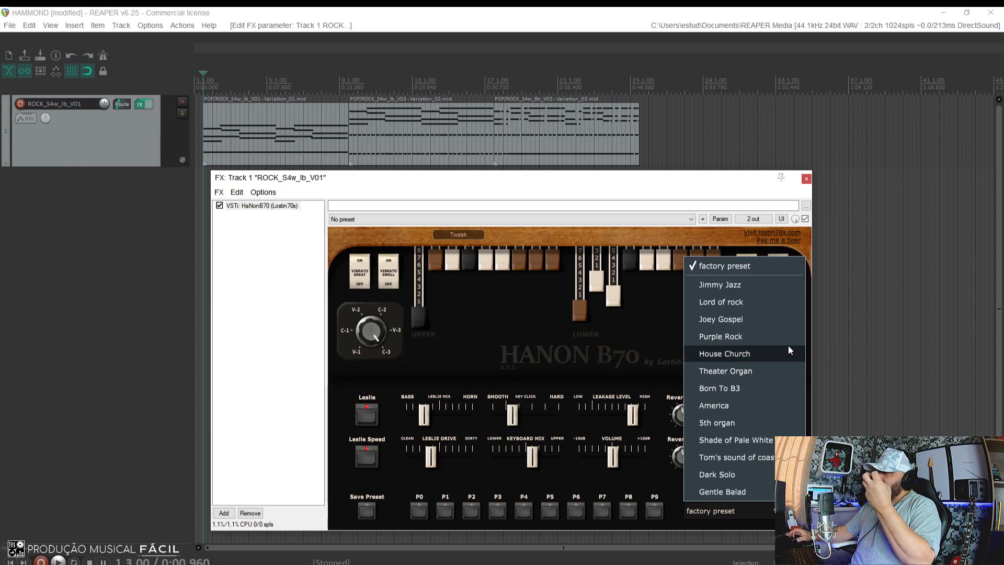
{"action": "left_click", "coordinate": [723, 303]}
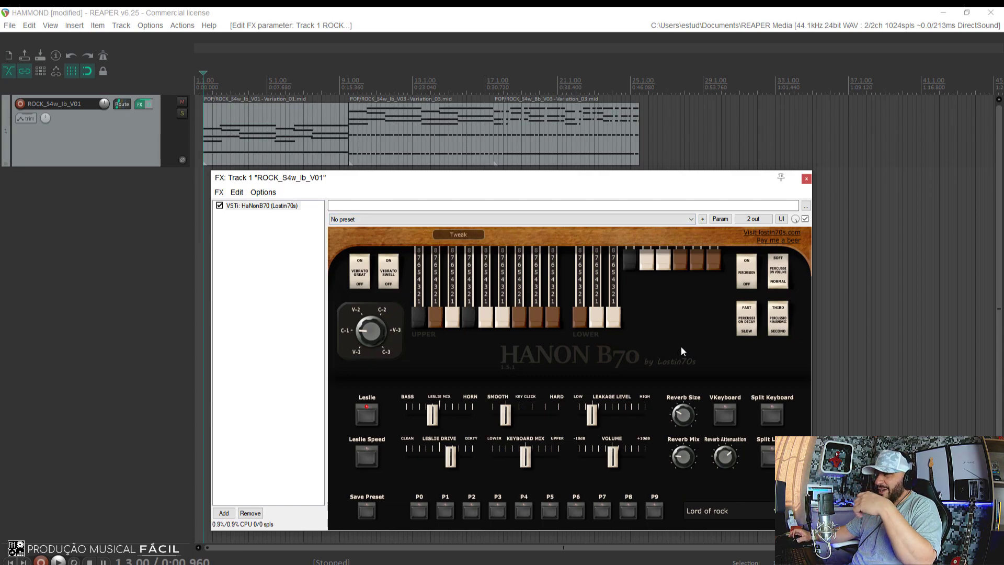
{"action": "key", "text": "space"}
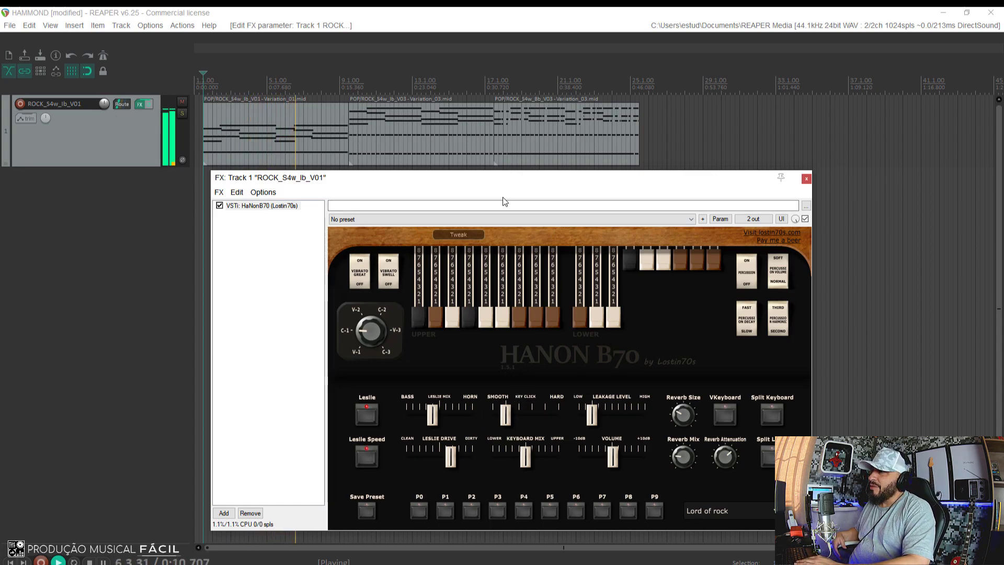
{"action": "key", "text": "space"}
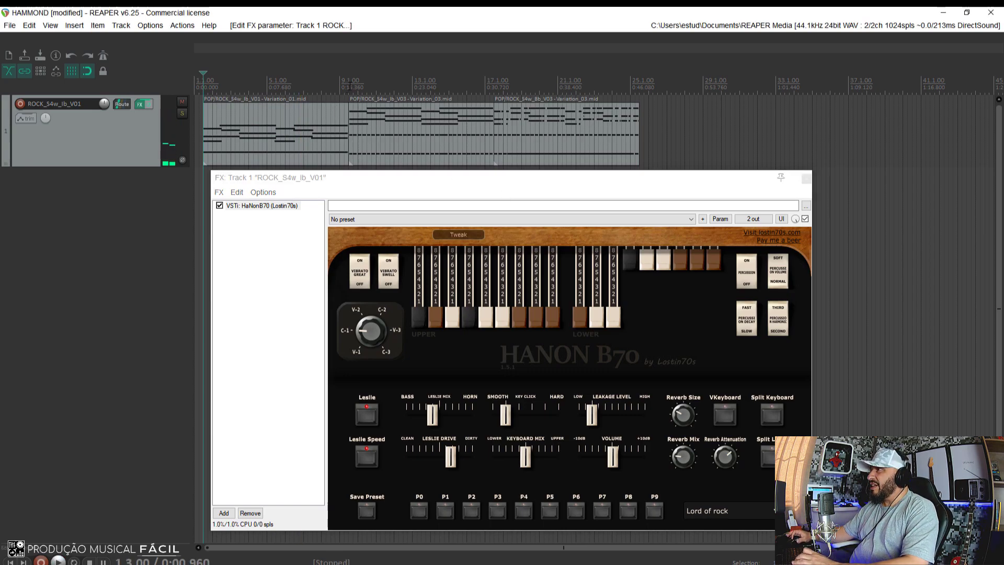
- Play from the second MIDI clip, nudging Leslie Mix toward Bass, Leslie Drive toward Clean and Key Click toward Hard
{"action": "key", "text": "space"}
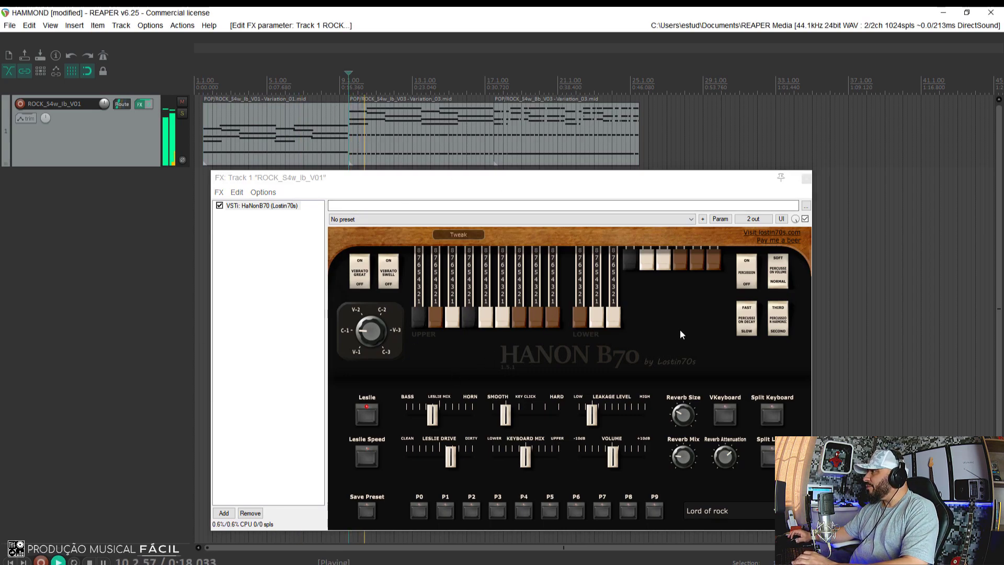
{"action": "mouse_move", "coordinate": [438, 422]}
{"action": "left_mouse_down"}
{"action": "mouse_move", "coordinate": [448, 423]}
{"action": "mouse_move", "coordinate": [424, 422]}
{"action": "left_mouse_up"}
{"action": "mouse_move", "coordinate": [450, 456]}
{"action": "left_mouse_down"}
{"action": "mouse_move", "coordinate": [432, 466]}
{"action": "mouse_move", "coordinate": [452, 466]}
{"action": "left_mouse_up"}
{"action": "left_click_drag", "start_coordinate": [428, 422], "coordinate": [432, 420]}
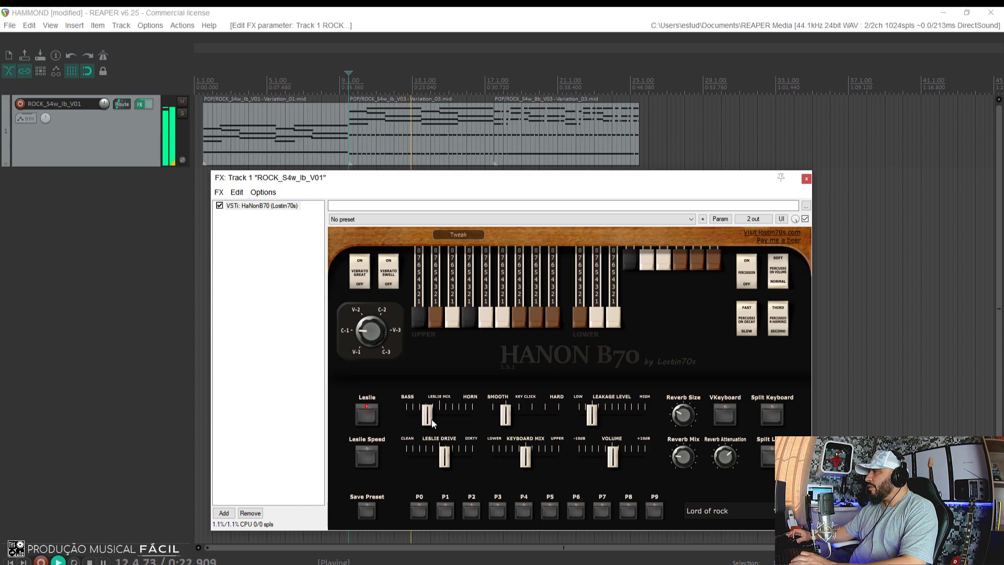
{"action": "left_click_drag", "start_coordinate": [510, 423], "coordinate": [517, 424]}
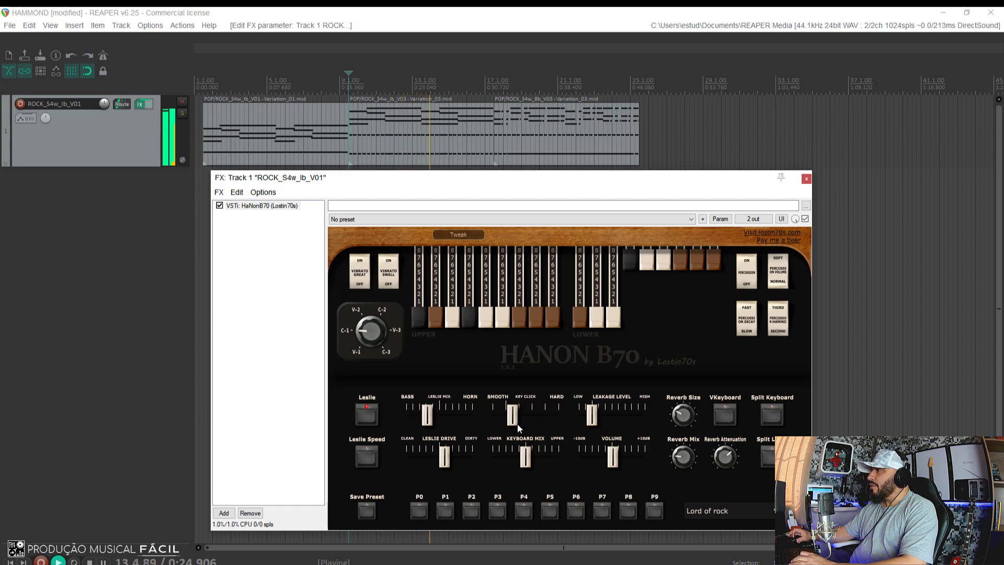
- Toggle Leslie Speed, lower Leslie Drive slightly, shift Keyboard Mix toward Lower, and stop playback
{"action": "left_click", "coordinate": [368, 458]}
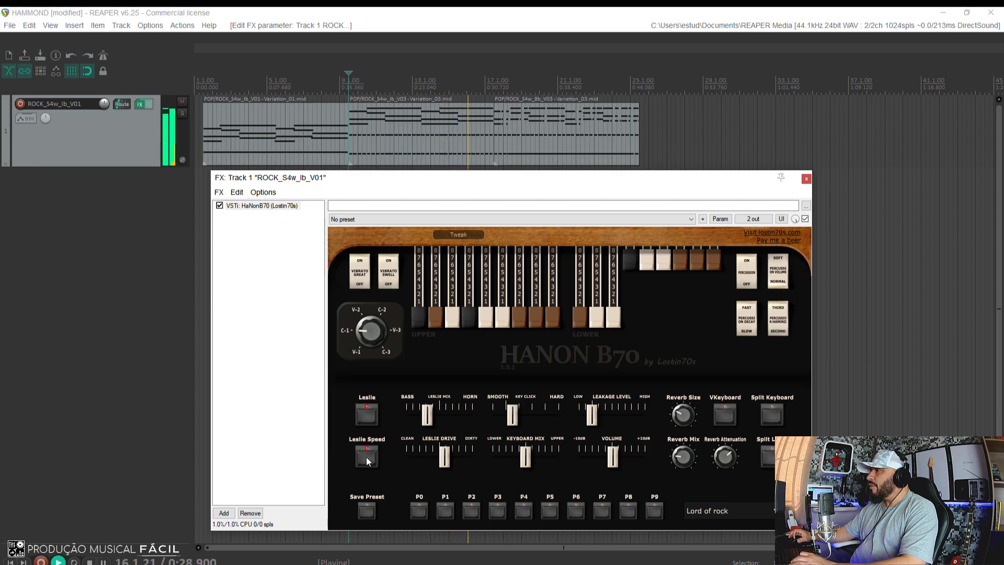
{"action": "left_click_drag", "start_coordinate": [444, 456], "coordinate": [431, 462]}
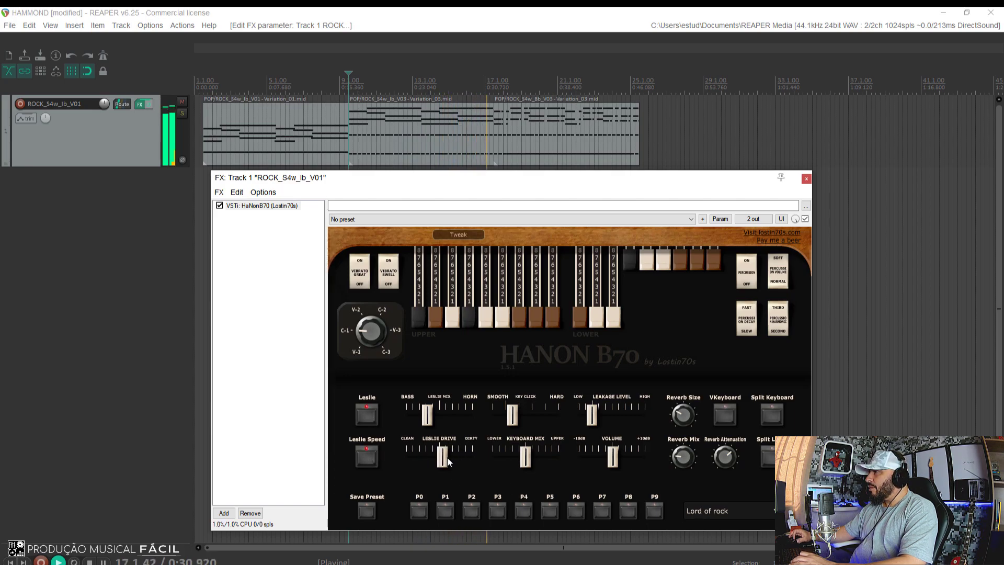
{"action": "mouse_move", "coordinate": [525, 456]}
{"action": "left_mouse_down"}
{"action": "mouse_move", "coordinate": [506, 463]}
{"action": "mouse_move", "coordinate": [517, 461]}
{"action": "left_mouse_up"}
{"action": "key", "text": "space"}
- Replay the second clip while auditioning Vibrato Swell and Vibrato Great, leaving only Vibrato Great on, and stop playback
{"action": "key", "text": "space"}
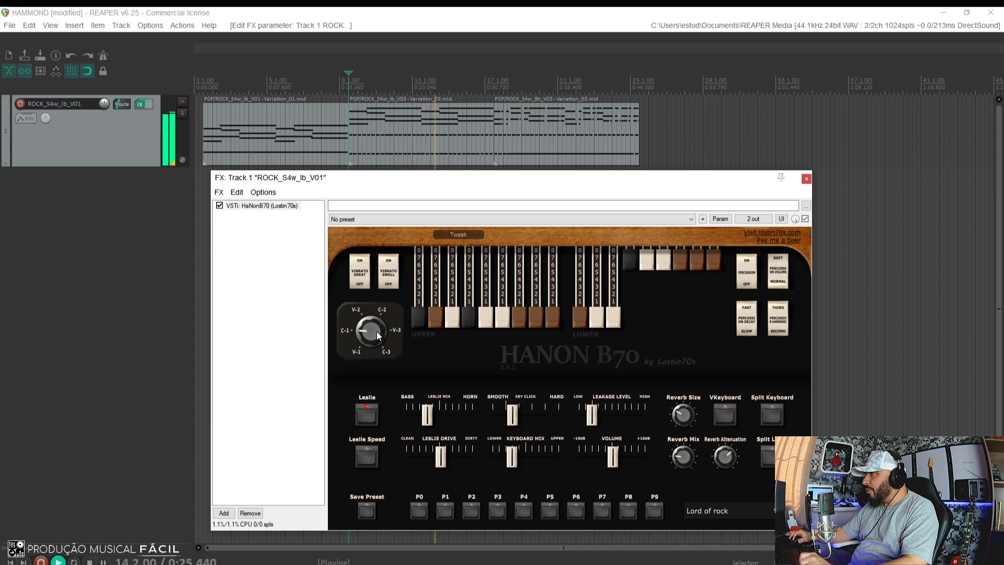
{"action": "left_click", "coordinate": [396, 272]}
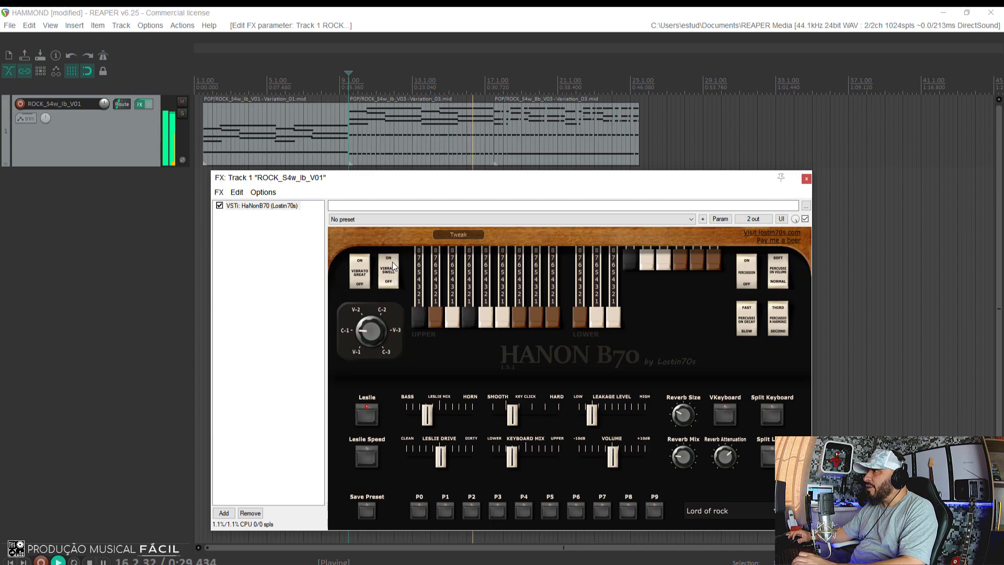
{"action": "left_click", "coordinate": [369, 270]}
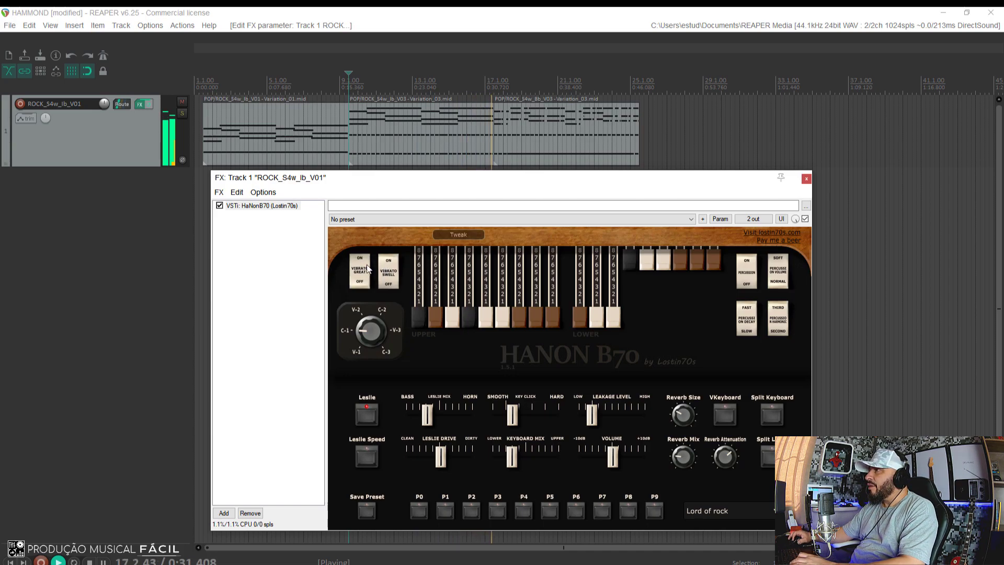
{"action": "left_click", "coordinate": [363, 268]}
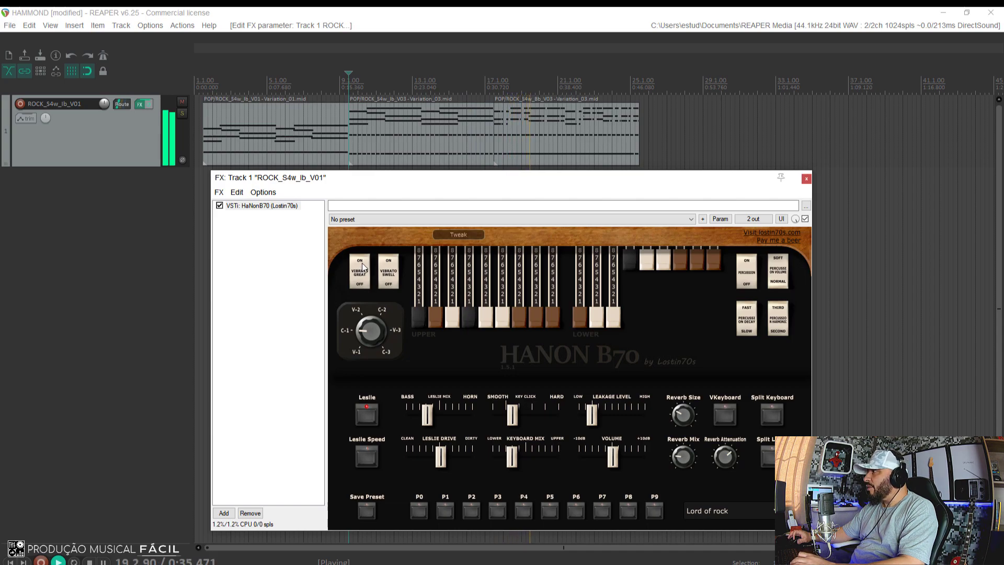
{"action": "left_click", "coordinate": [363, 267]}
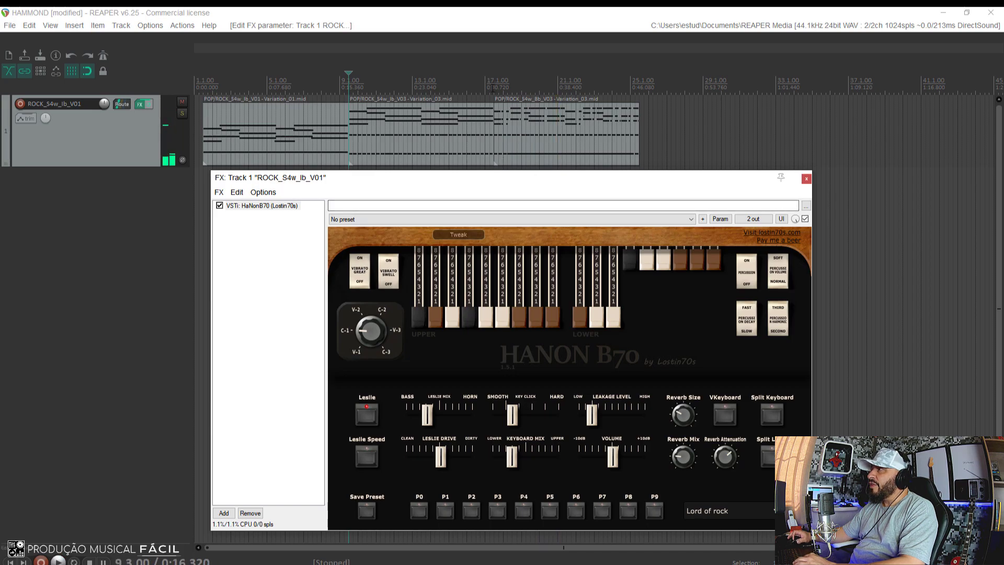
{"action": "key", "text": "space"}
- Play the third MIDI clip with Vibrato Great on, switch Vibrato Great off, and replay the clip for comparison
{"action": "key", "text": "space"}
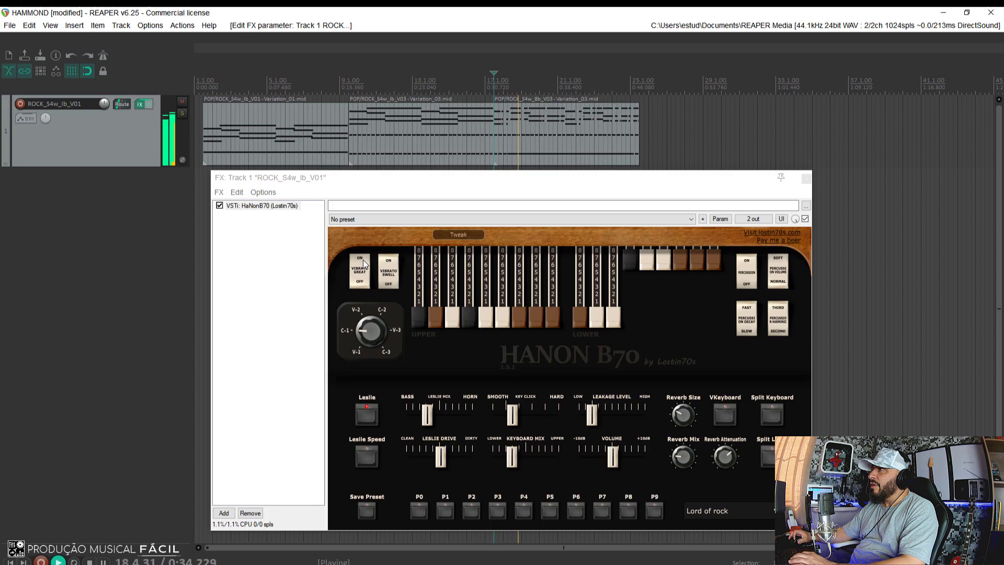
{"action": "key", "text": "space"}
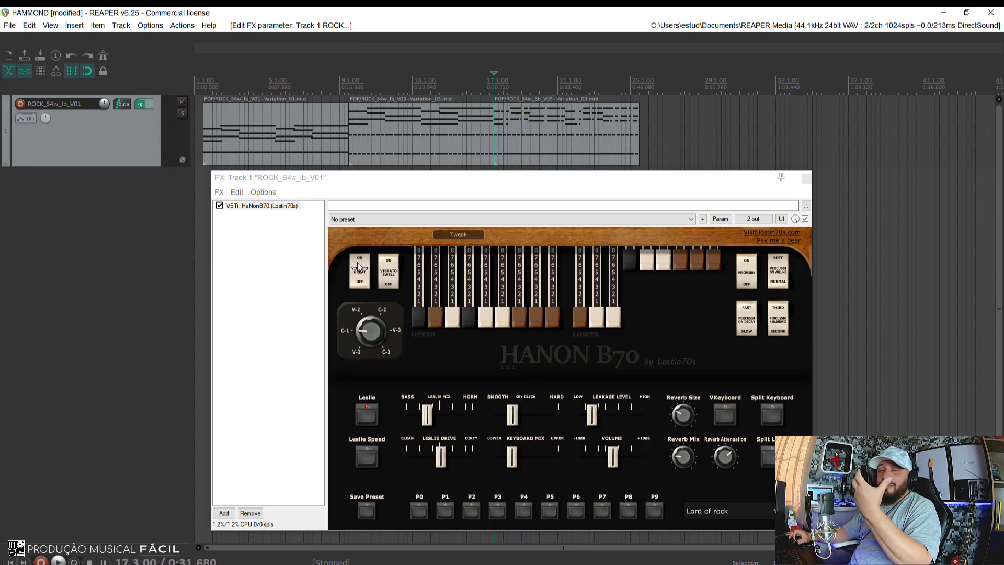
{"action": "left_click", "coordinate": [356, 285]}
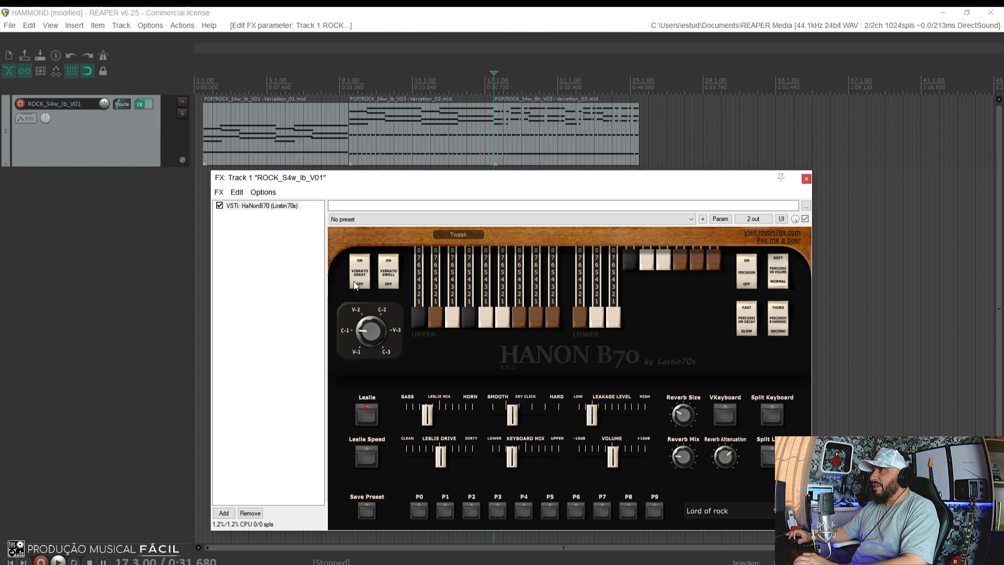
{"action": "key", "text": "space"}
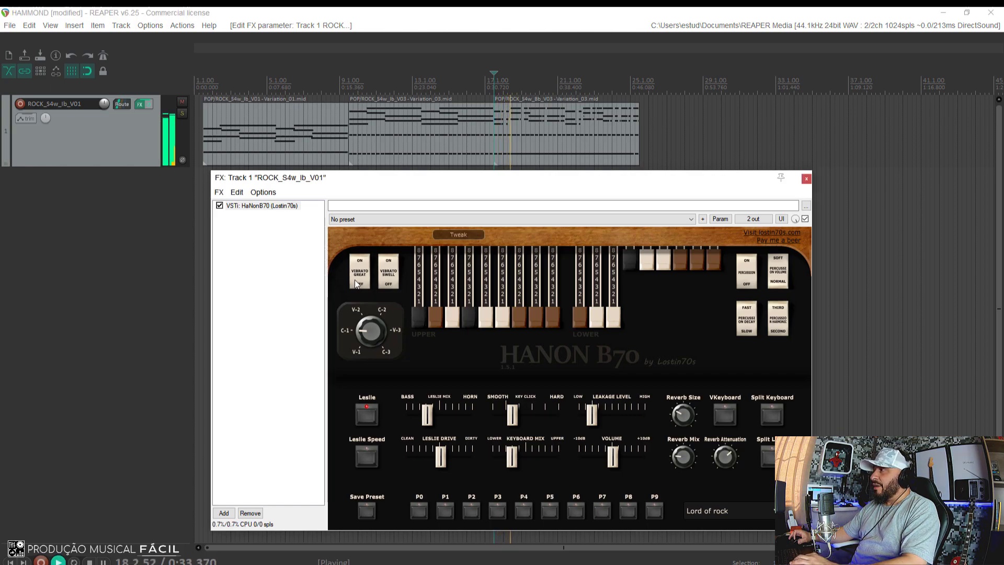
- Toggle the Percussion switch and return the plugin from its Tweak page to the drawbar view
{"action": "left_click", "coordinate": [749, 270]}
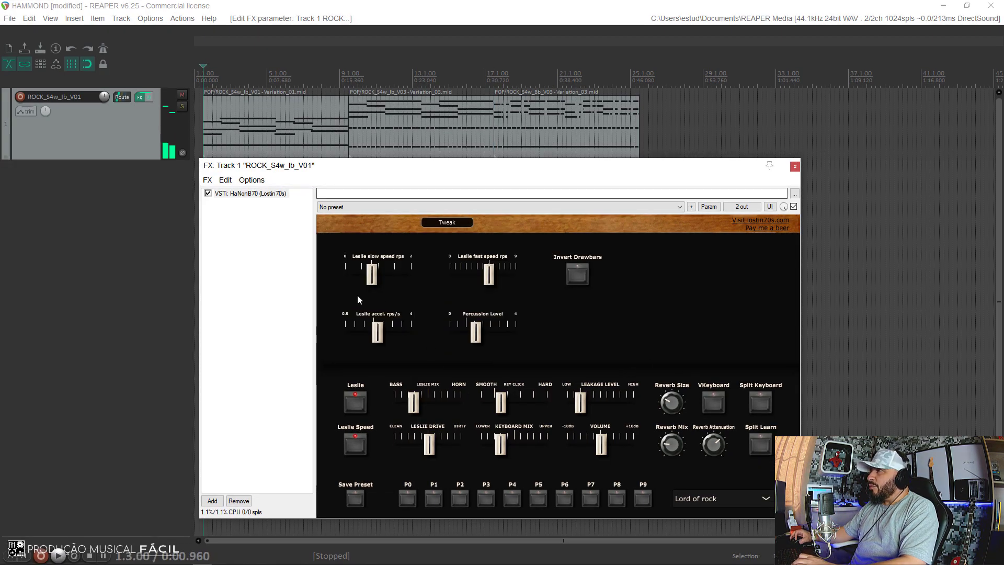
{"action": "left_click", "coordinate": [447, 223]}
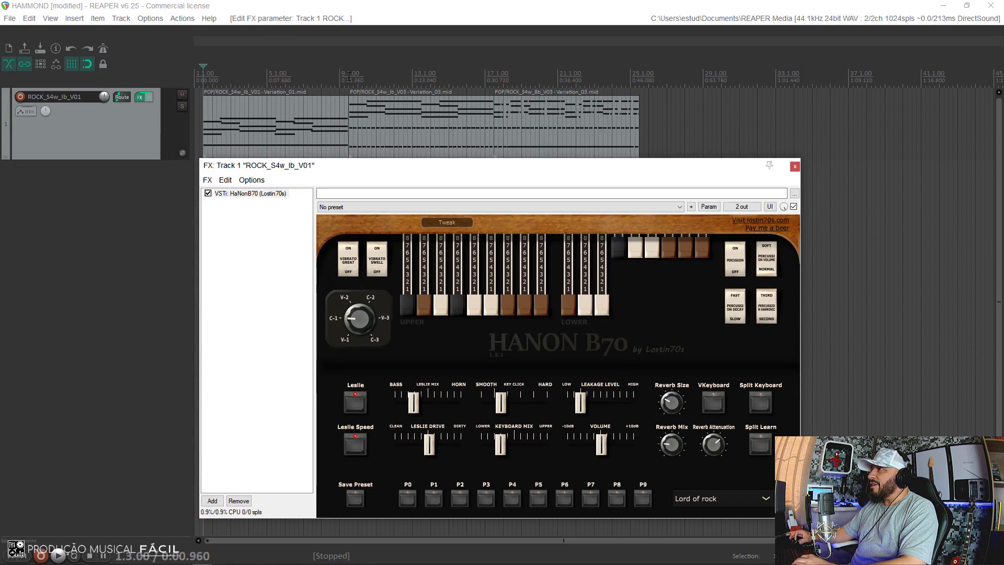
{"action": "left_click_drag", "start_coordinate": [463, 165], "coordinate": [460, 175]}
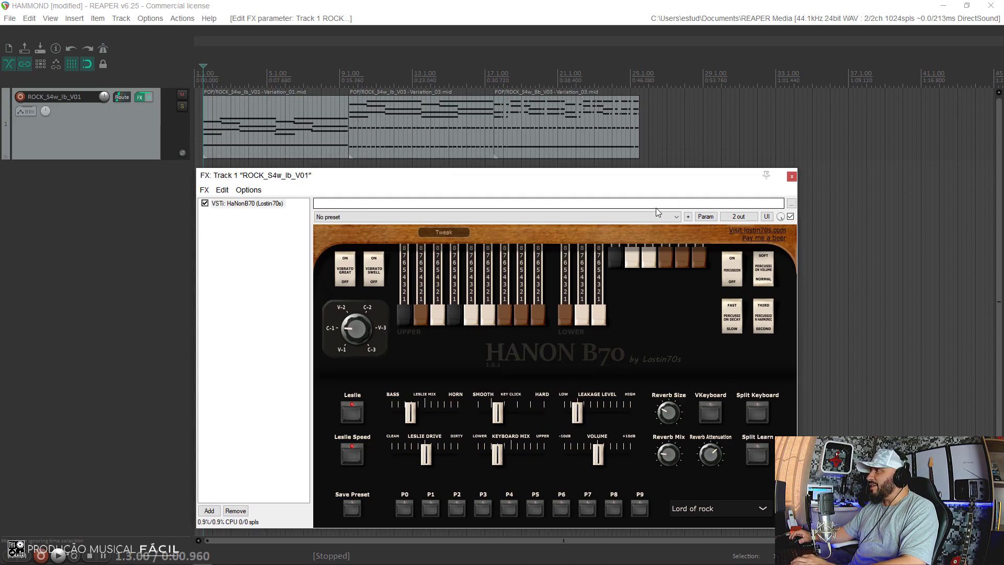
- Play the clips from the start while nudging Leslie Mix toward Bass and varying Leslie Drive, and stop playback
{"action": "key", "text": "space"}
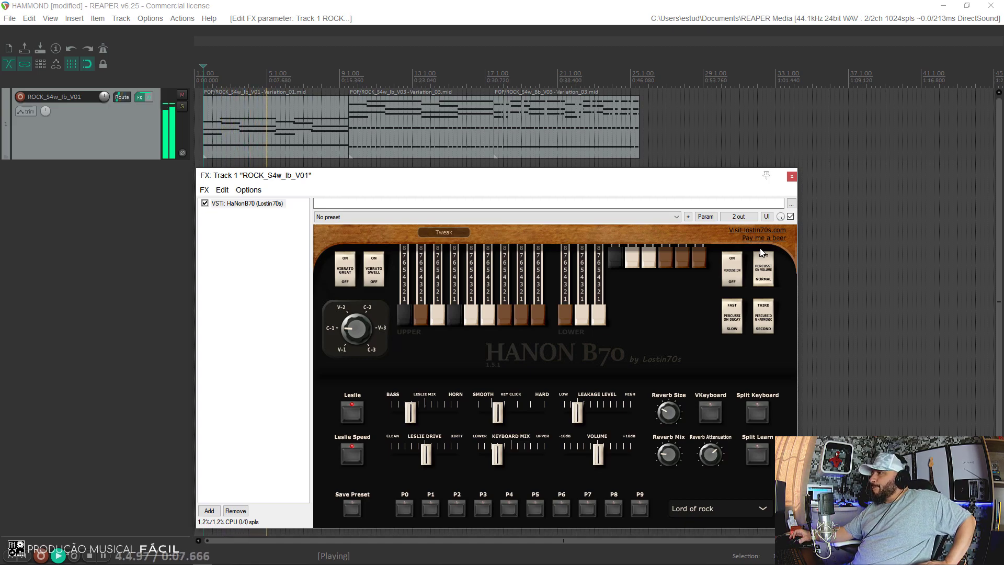
{"action": "left_click_drag", "start_coordinate": [411, 413], "coordinate": [406, 416]}
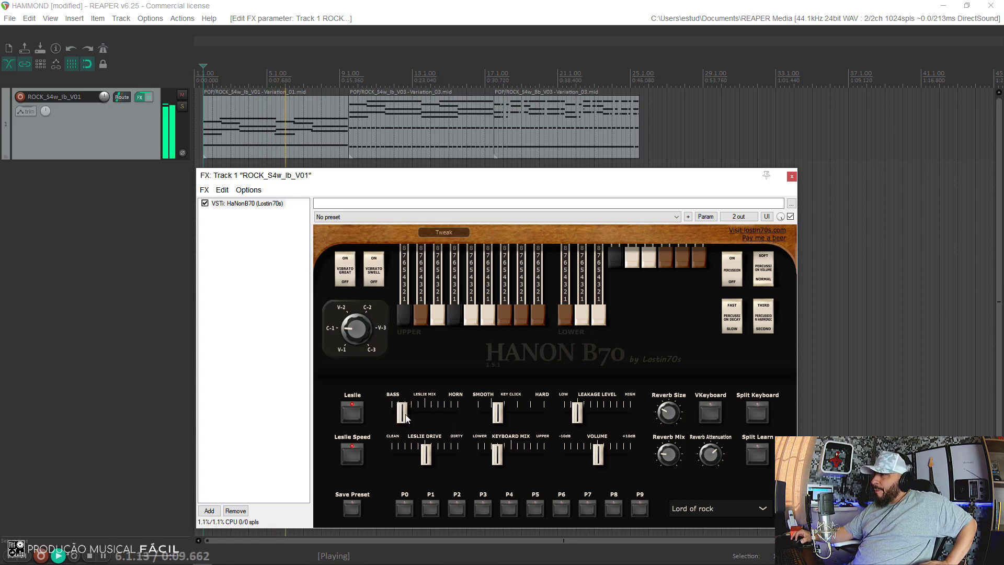
{"action": "left_click_drag", "start_coordinate": [428, 462], "coordinate": [425, 462]}
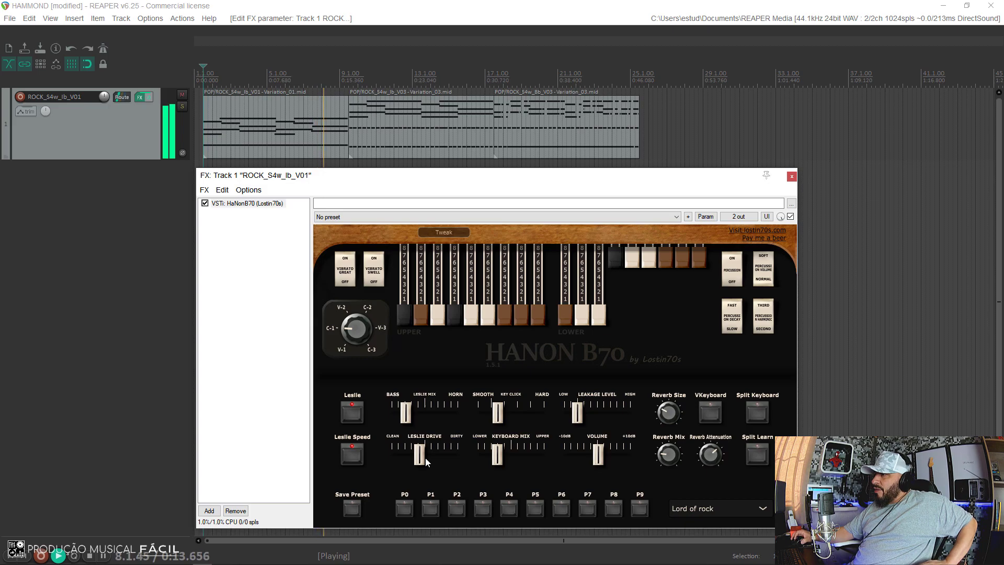
{"action": "left_click_drag", "start_coordinate": [425, 457], "coordinate": [435, 462]}
{"action": "left_click_drag", "start_coordinate": [433, 466], "coordinate": [431, 460]}
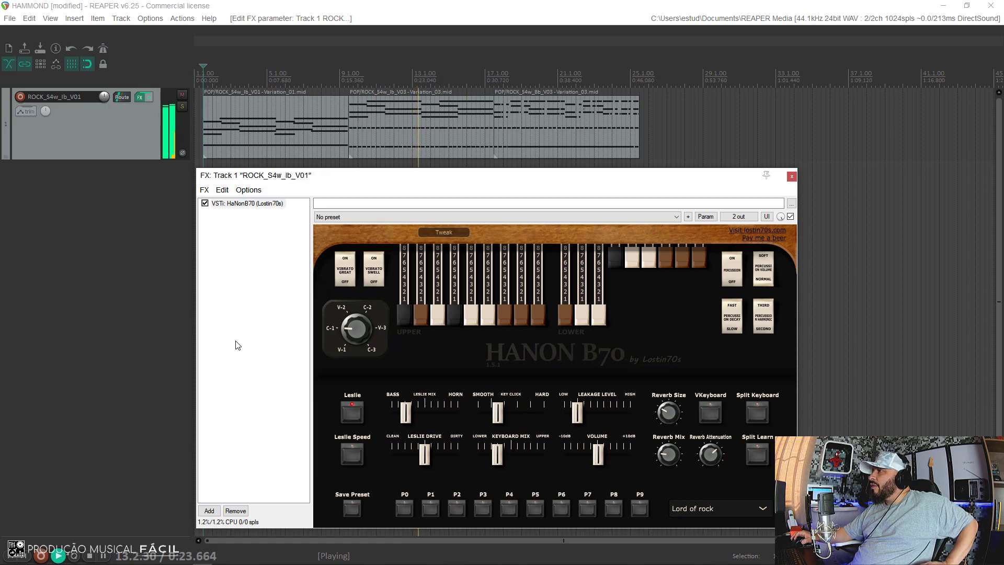
{"action": "scroll", "coordinate": [890, 181], "scroll_direction": "up", "scroll_amount": 3}
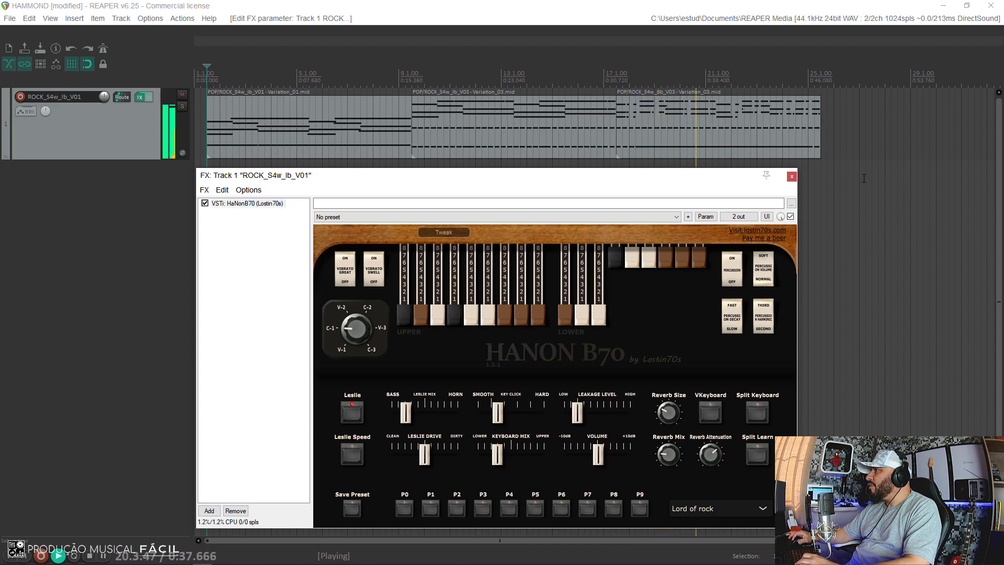
{"action": "key", "text": "space"}
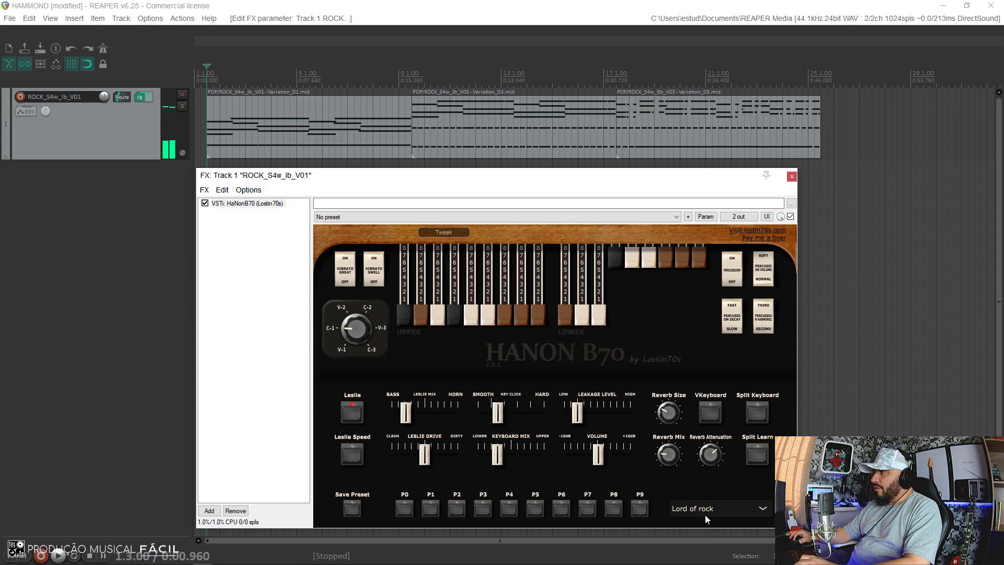
- Load the Joey Gospel preset, play from the project start, and switch to the Purple Rock preset during playback
{"action": "left_click", "coordinate": [706, 515]}
{"action": "left_click", "coordinate": [695, 318]}
{"action": "key", "text": "space"}
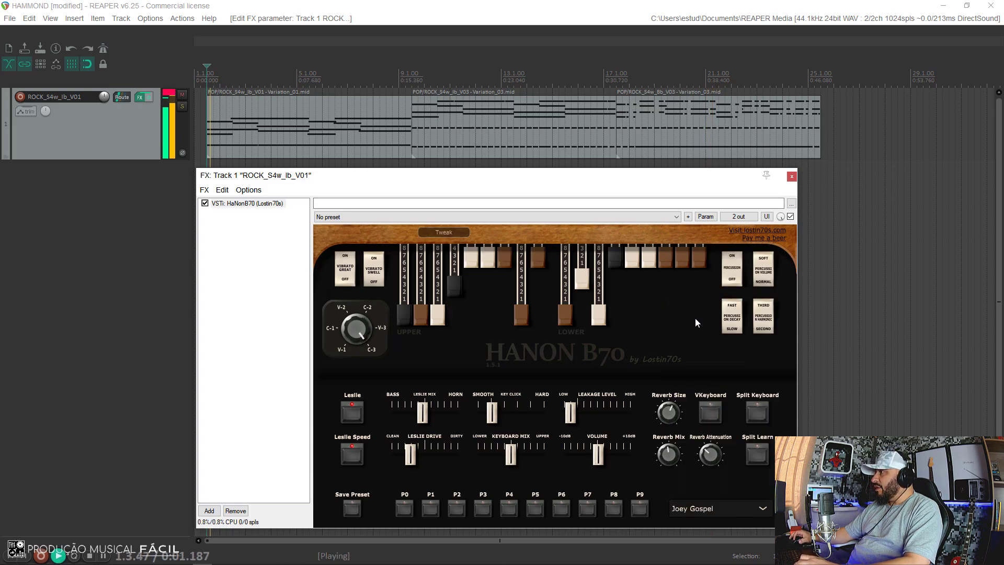
{"action": "left_click", "coordinate": [78, 136]}
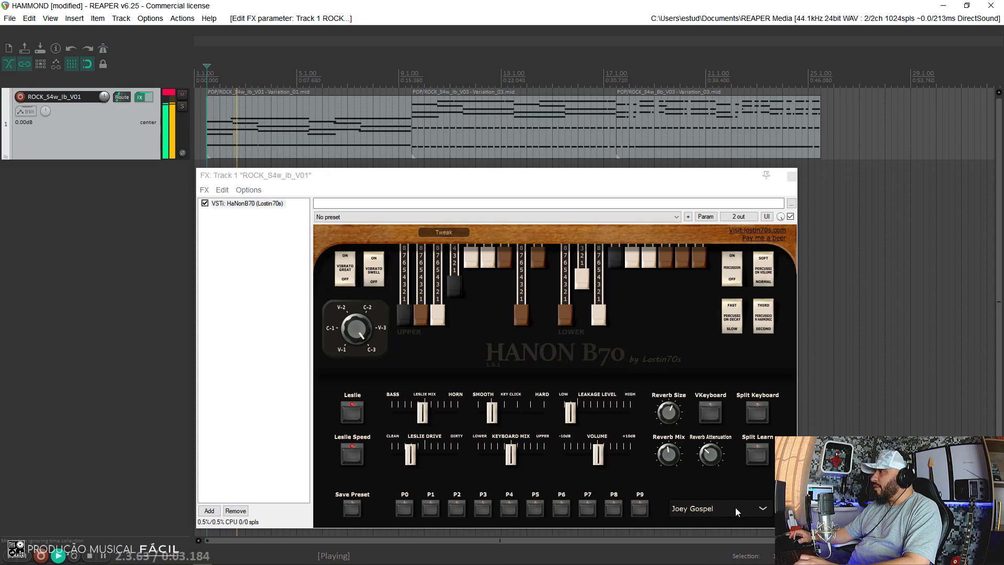
{"action": "left_click", "coordinate": [717, 513]}
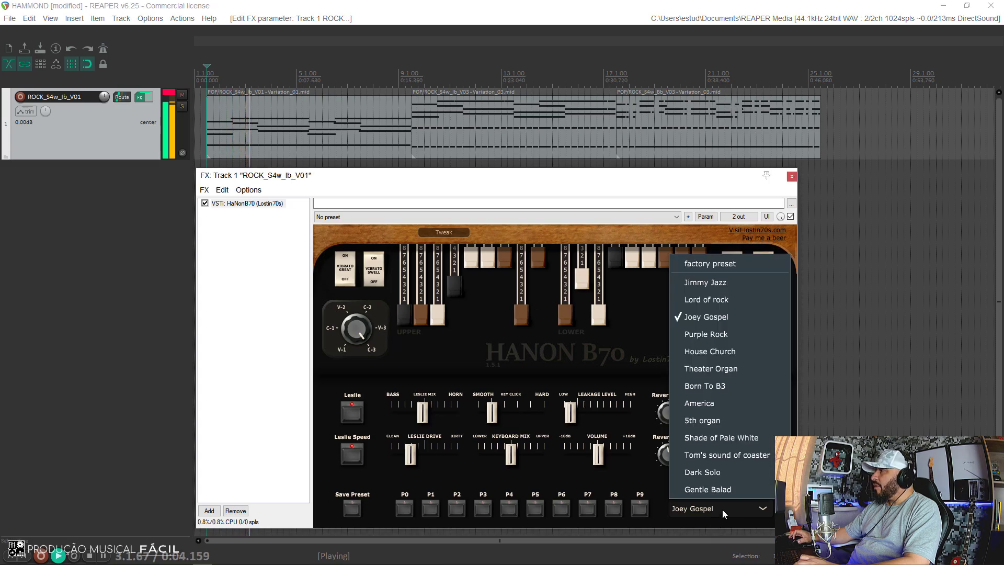
{"action": "left_click", "coordinate": [691, 334]}
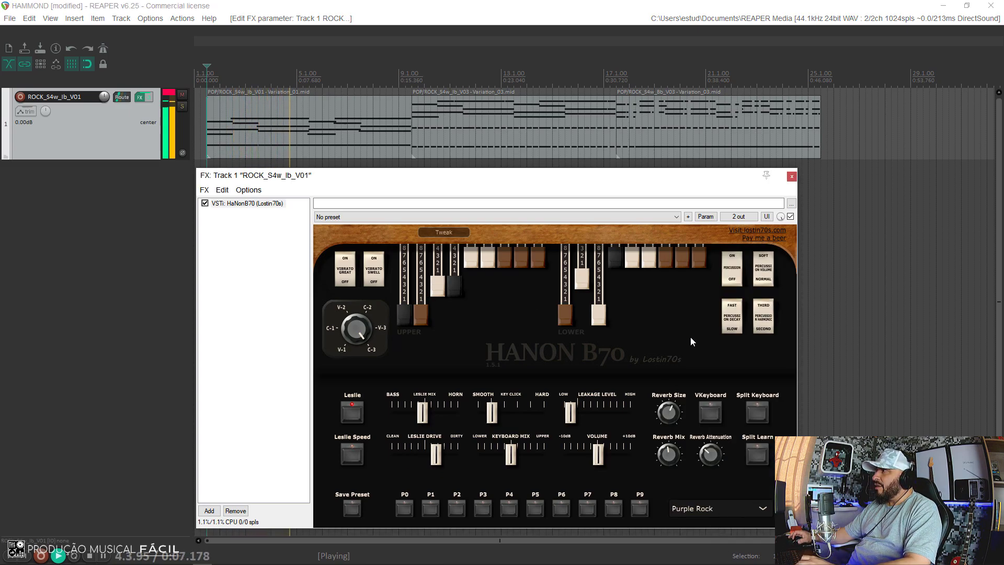
- Load the House Church preset and play it from the start of the second MIDI clip
{"action": "left_click", "coordinate": [723, 510]}
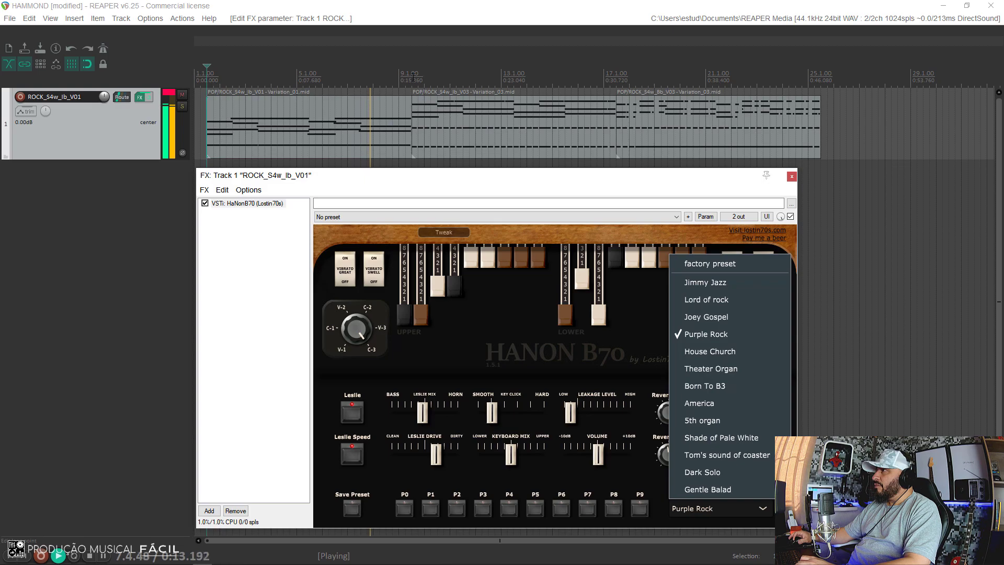
{"action": "left_click", "coordinate": [413, 79]}
{"action": "key", "text": "space"}
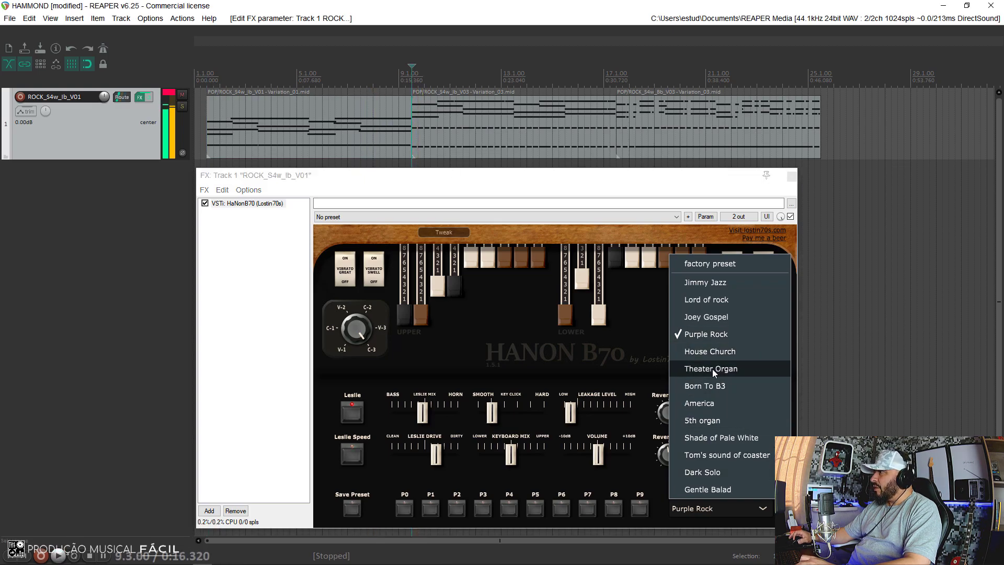
{"action": "left_click", "coordinate": [705, 351]}
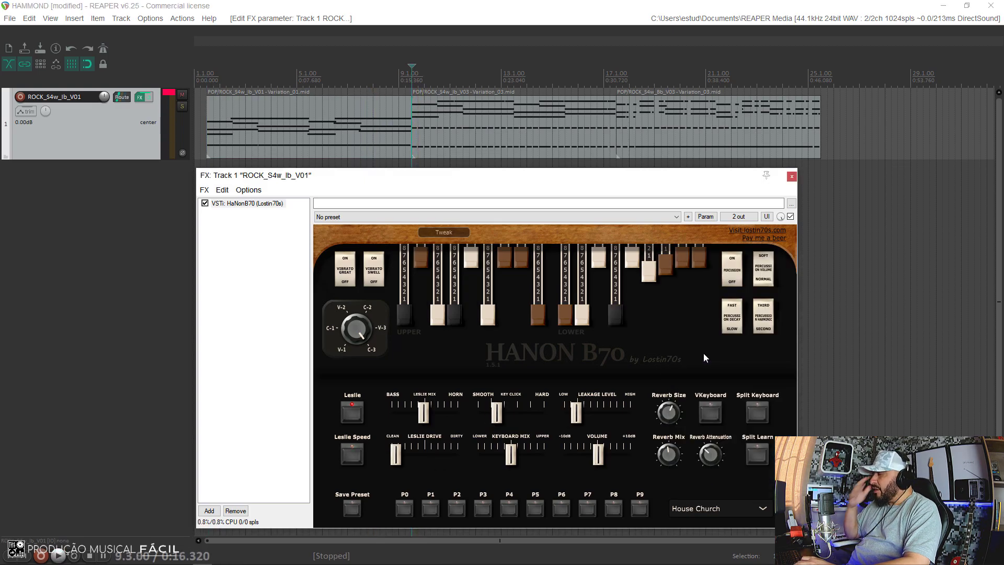
{"action": "key", "text": "space"}
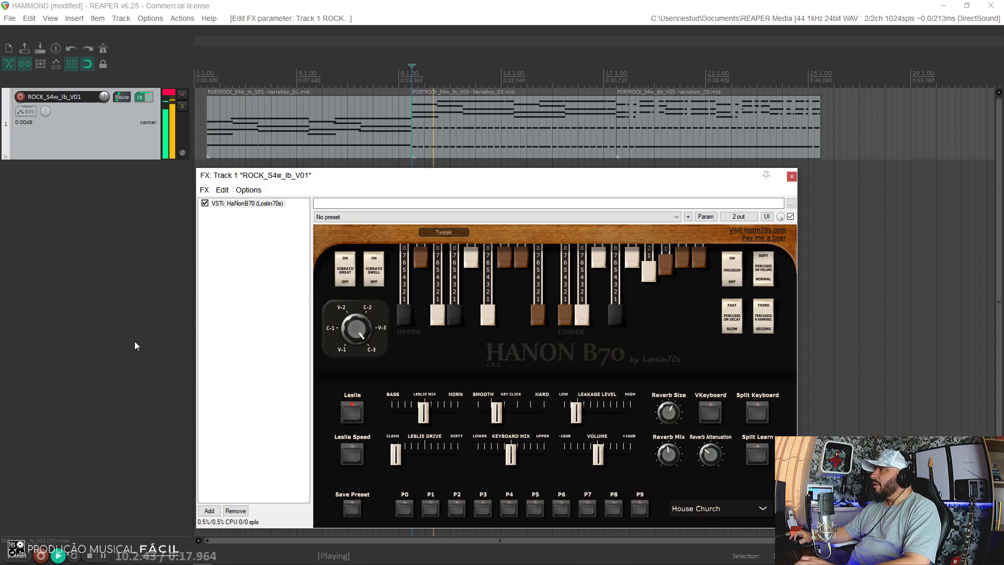
- Play House Church from the first clip, stop playback, and lower the track volume to -3.24 dB
{"action": "left_click", "coordinate": [207, 77]}
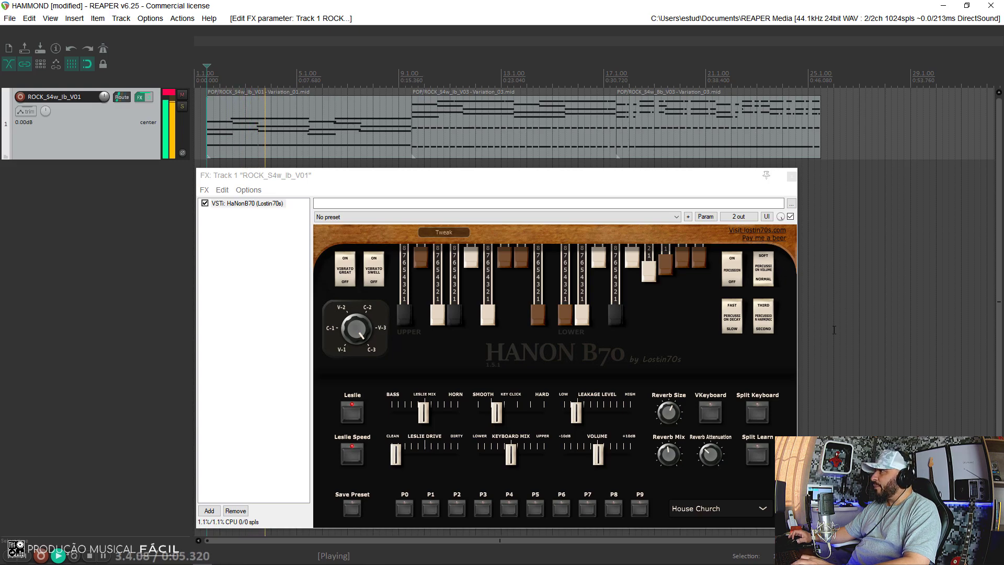
{"action": "key", "text": "space"}
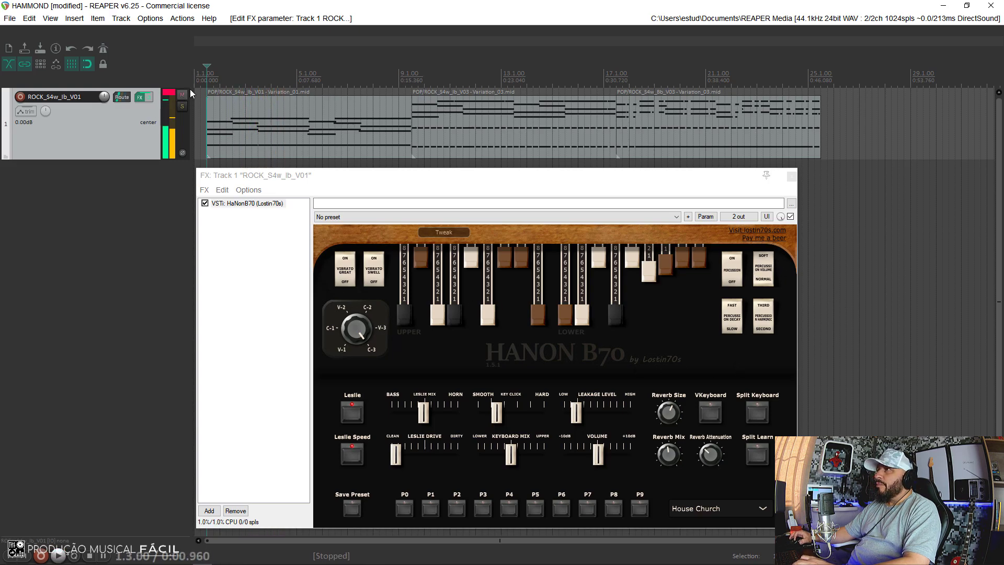
{"action": "scroll", "coordinate": [178, 99], "scroll_direction": "down", "scroll_amount": 3}
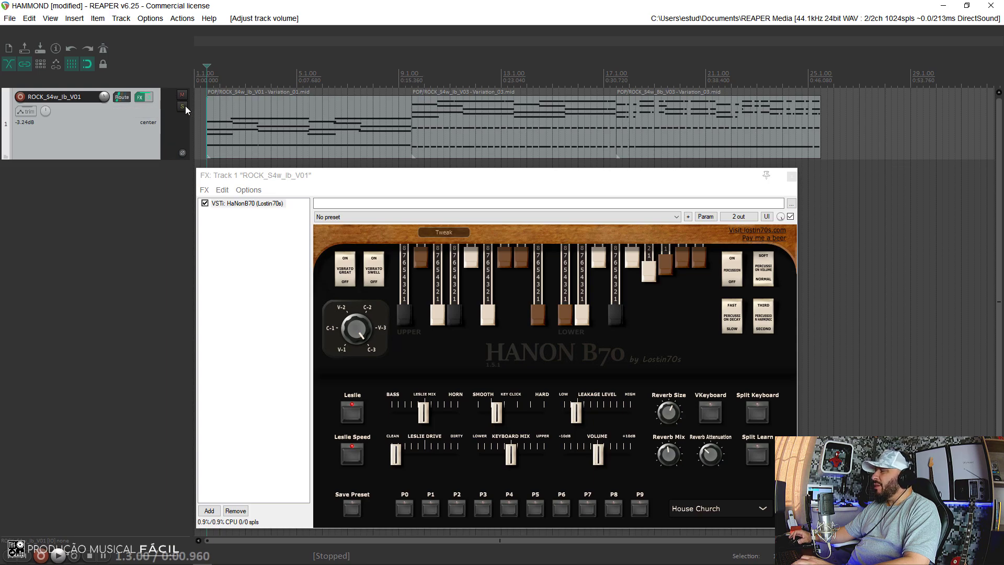
- Audition the Theater Organ preset during playback, switch to Born To B3, and stop playback
{"action": "left_click", "coordinate": [707, 509]}
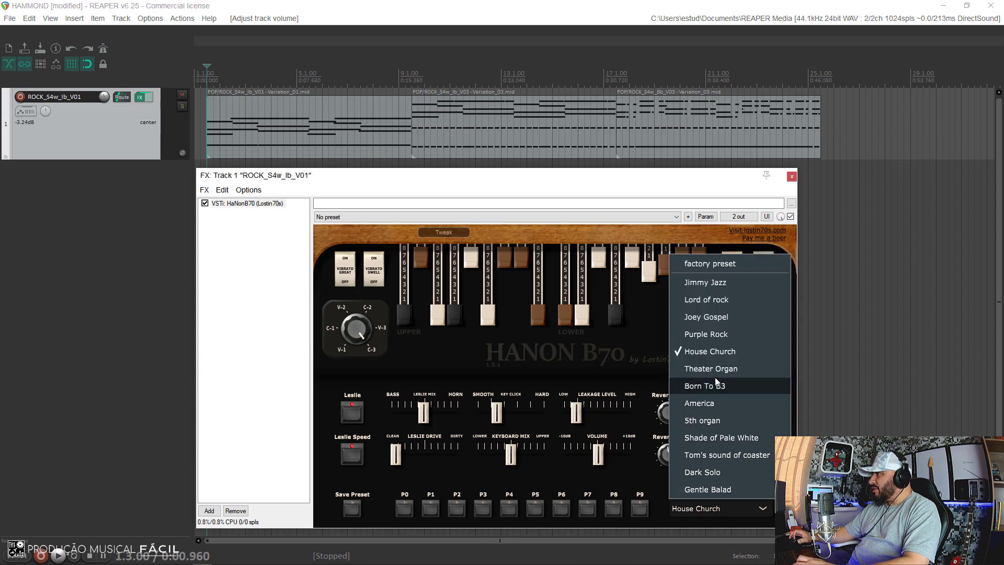
{"action": "left_click", "coordinate": [717, 366]}
{"action": "key", "text": "space"}
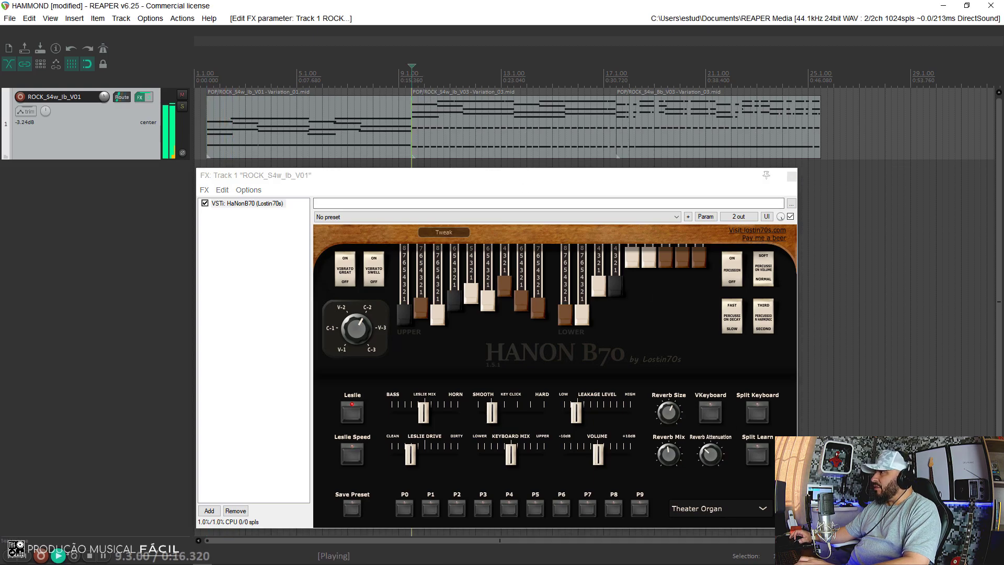
{"action": "left_click", "coordinate": [737, 507]}
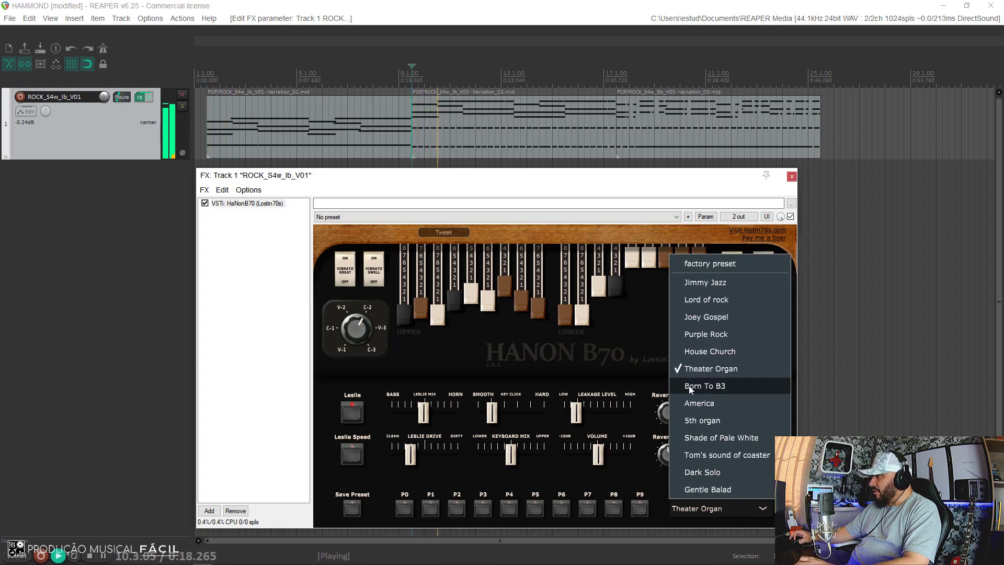
{"action": "left_click", "coordinate": [689, 385]}
{"action": "key", "text": "space"}
- Play from the second MIDI clip while switching the preset to America and on to 5th organ
{"action": "left_click", "coordinate": [739, 508]}
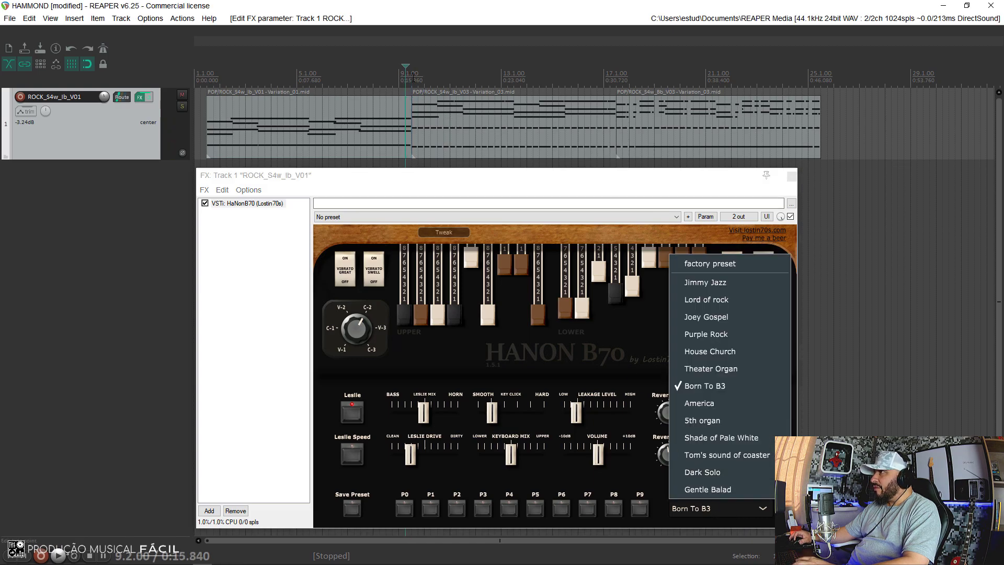
{"action": "key", "text": "space"}
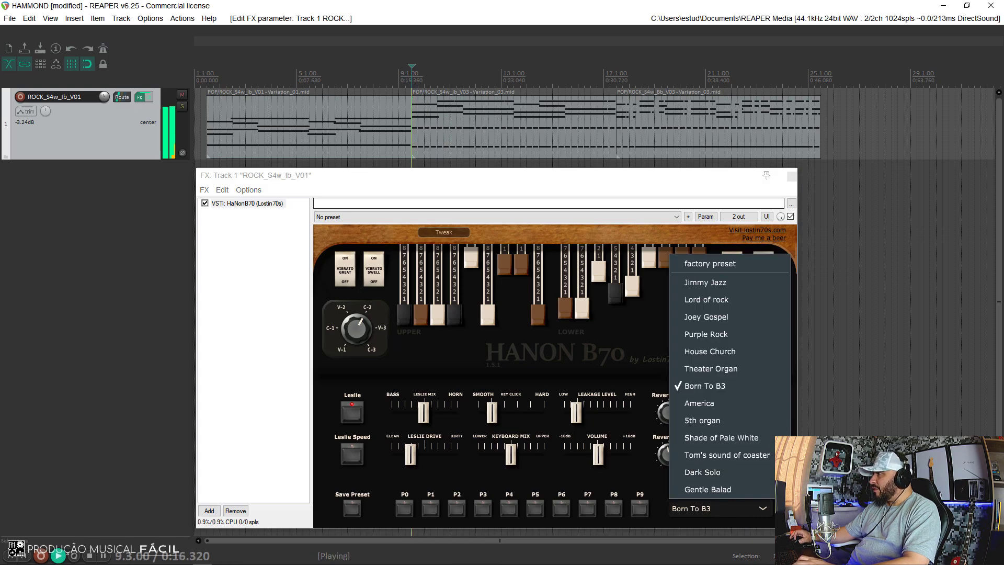
{"action": "left_click", "coordinate": [714, 408]}
{"action": "left_click", "coordinate": [732, 507]}
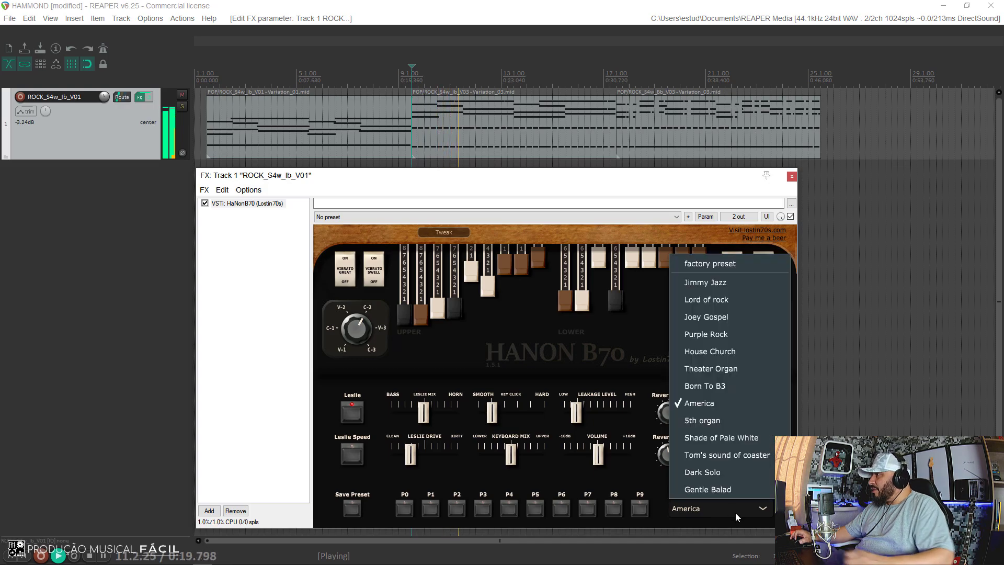
{"action": "left_click", "coordinate": [705, 420]}
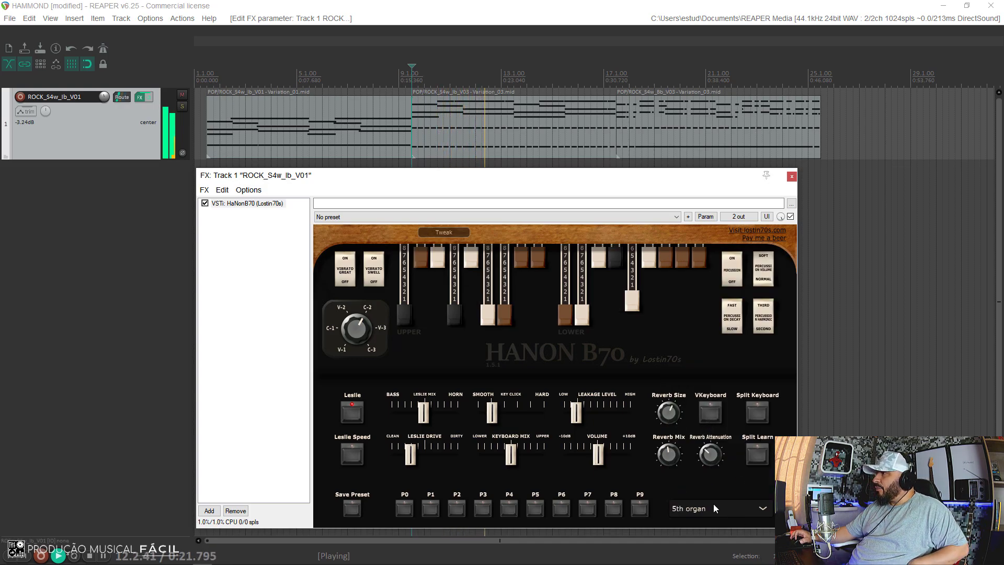
- Audition the Shade of Pale White, Tom's sound of coaster and Dark Solo presets, stopping playback and closing the plugin window at the end
{"action": "left_click", "coordinate": [713, 505]}
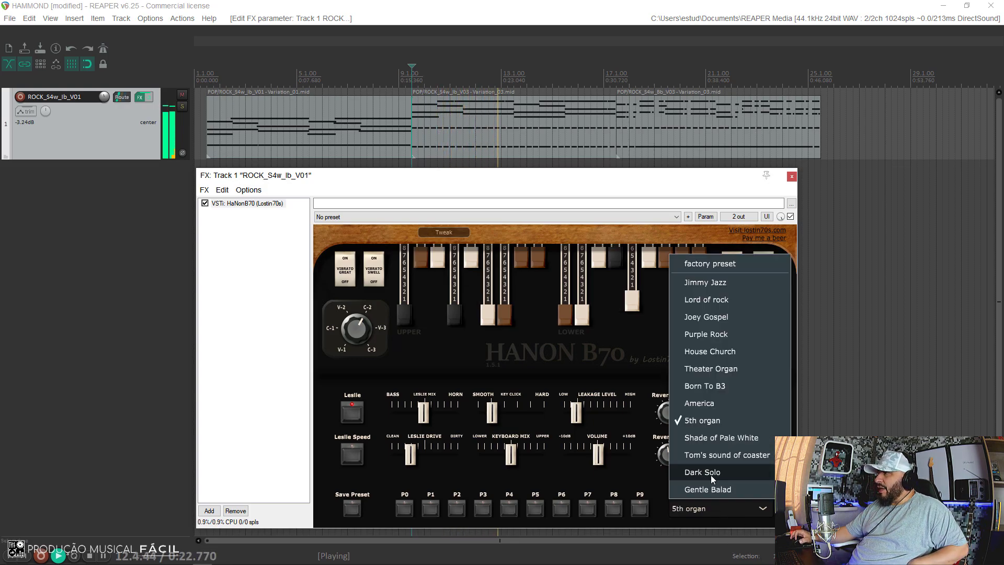
{"action": "left_click", "coordinate": [689, 440]}
{"action": "left_click", "coordinate": [723, 509]}
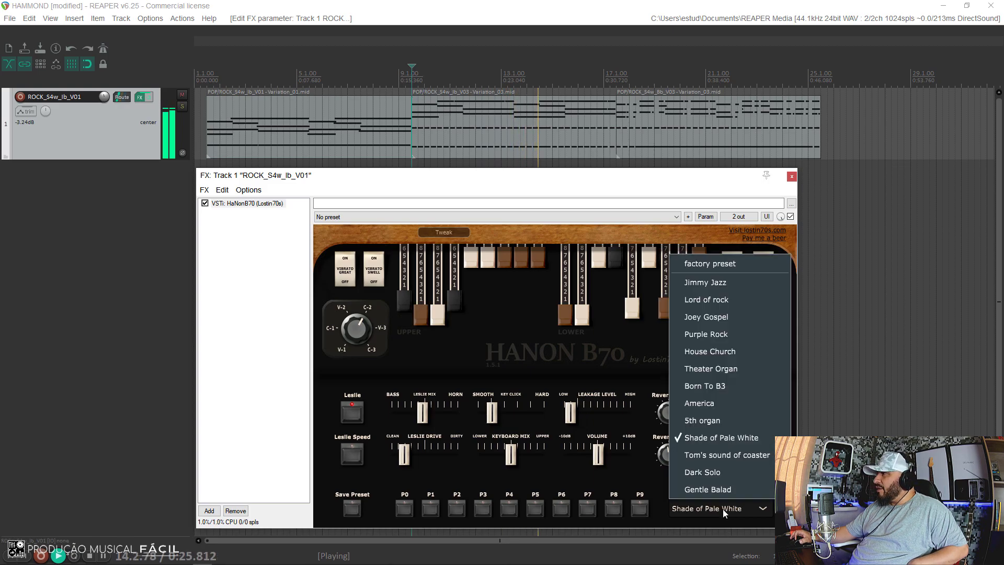
{"action": "left_click", "coordinate": [703, 455]}
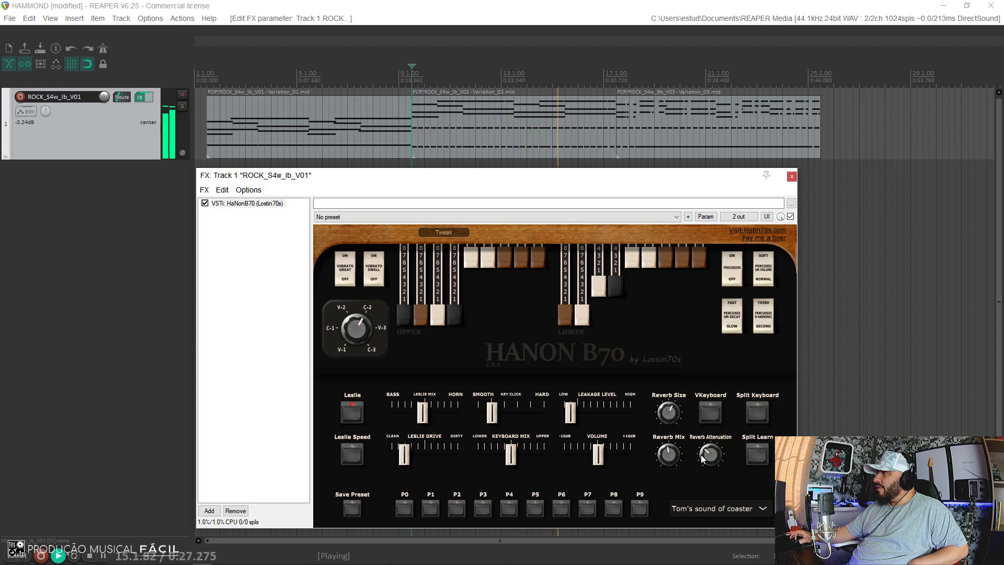
{"action": "left_click", "coordinate": [718, 509]}
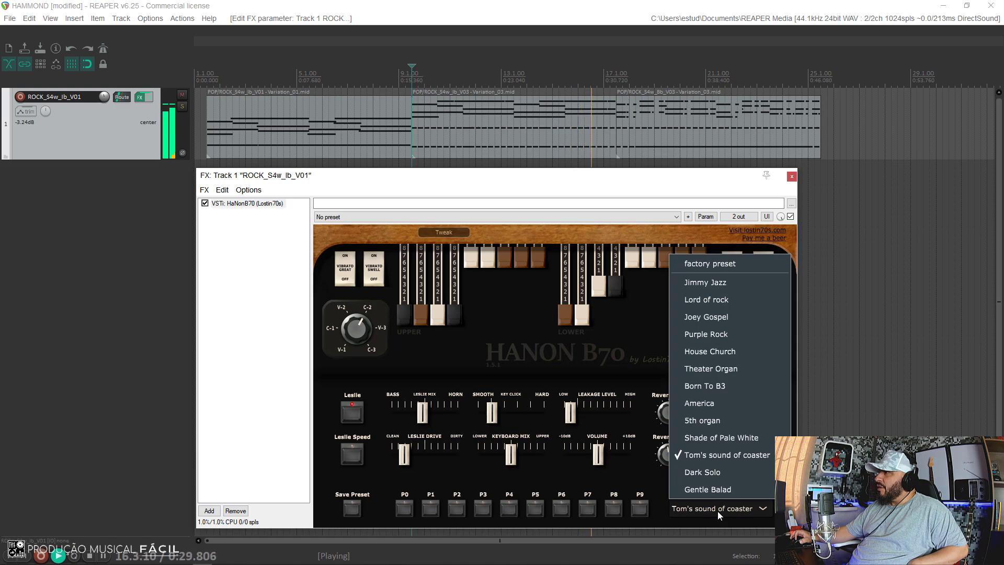
{"action": "left_click", "coordinate": [702, 473]}
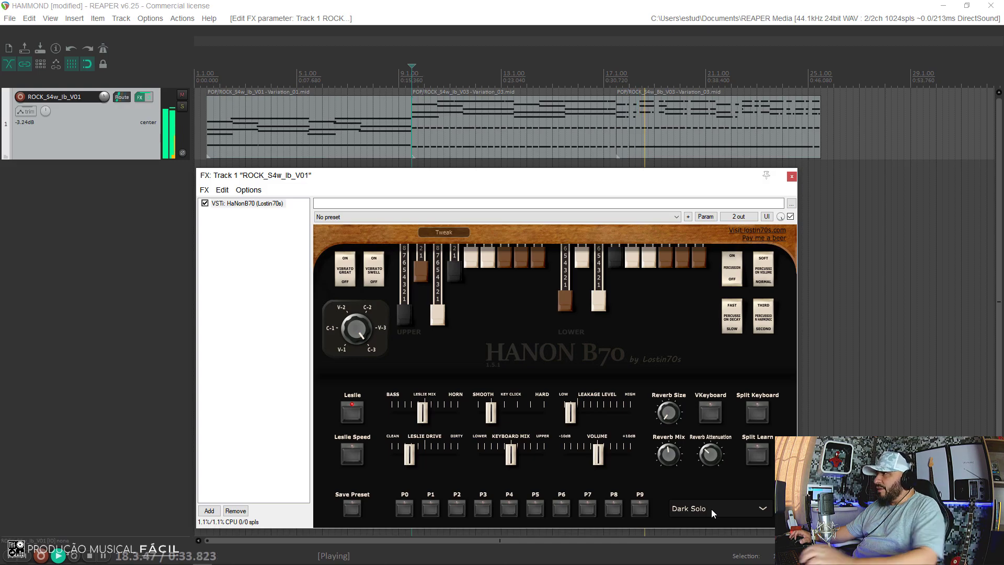
{"action": "key", "text": "space"}
{"action": "left_click", "coordinate": [792, 177]}
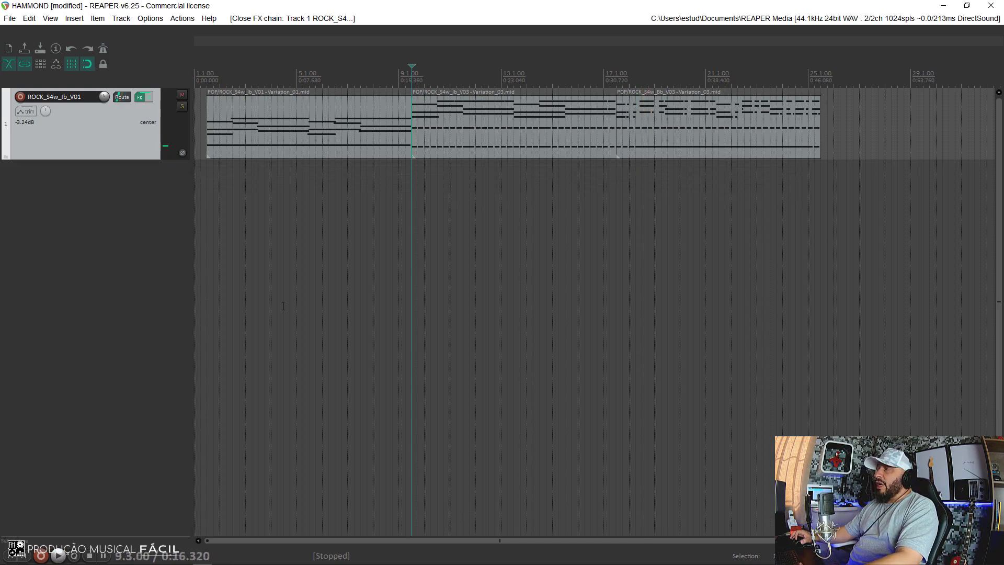
- Solo the C3 organ track in the Pode Vir project
{"action": "scroll", "coordinate": [272, 314], "scroll_direction": "down", "scroll_amount": 2}
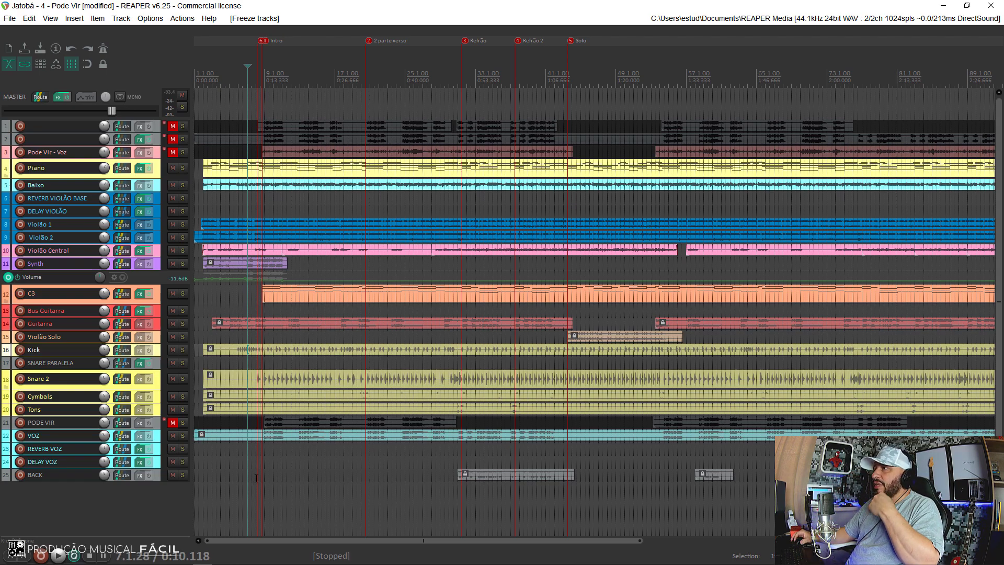
{"action": "left_click", "coordinate": [183, 293]}
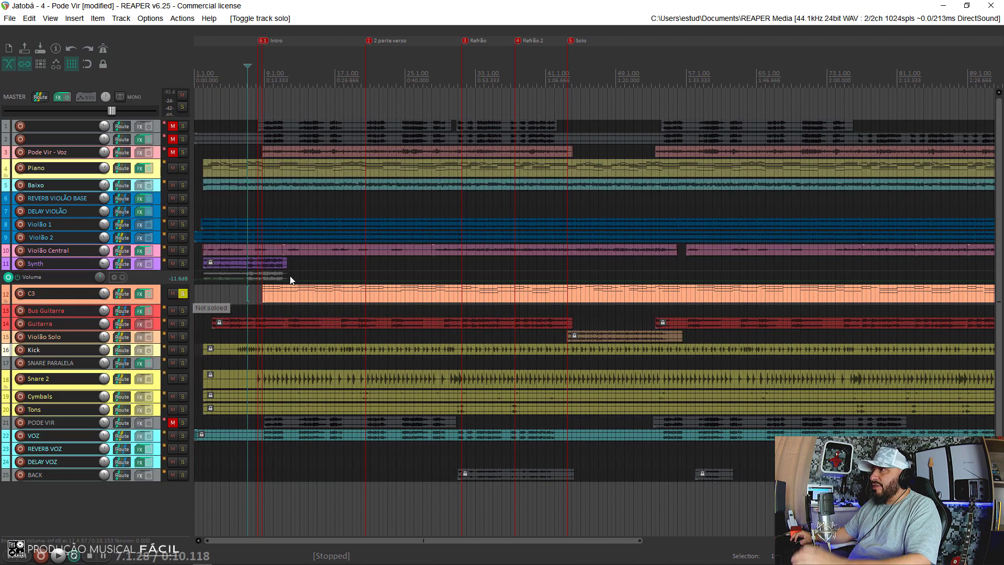
- Play the soloed C3 track from the Intro marker while opening its FX chain and Kontakt's Tonewheel Organ C3, and stop playback
{"action": "left_click", "coordinate": [260, 287]}
{"action": "key", "text": "space"}
{"action": "left_click", "coordinate": [140, 293]}
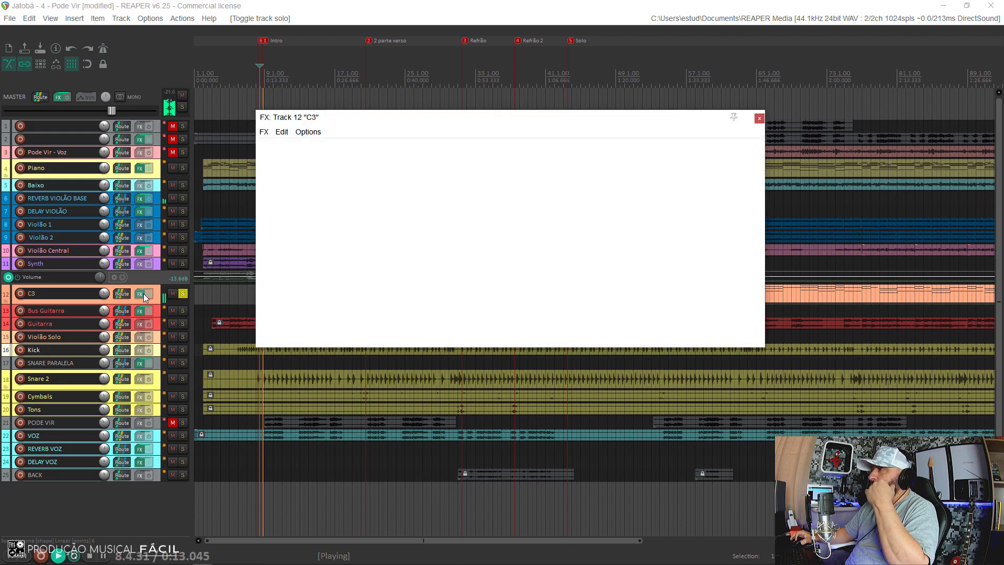
{"action": "left_click_drag", "start_coordinate": [366, 117], "coordinate": [347, 117]}
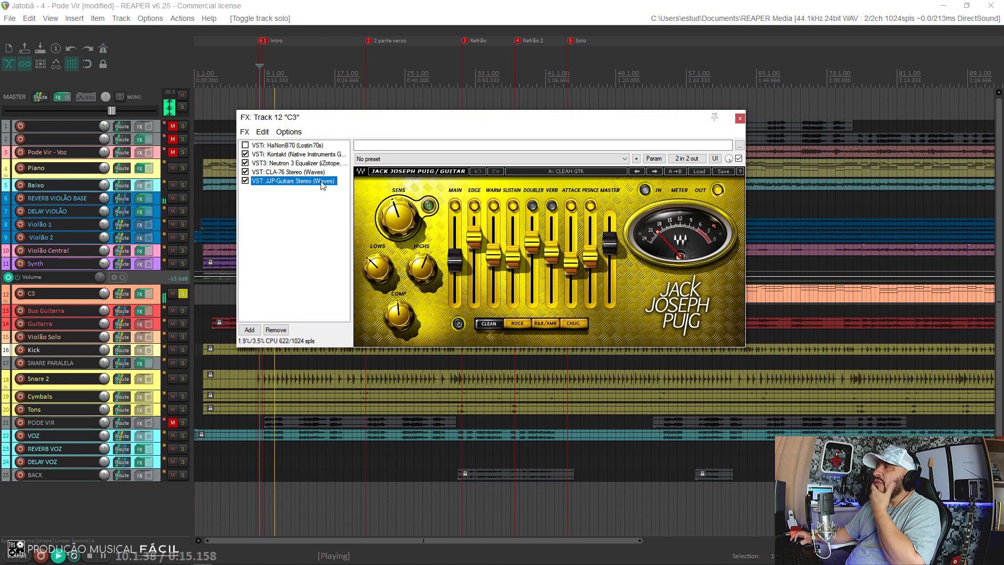
{"action": "left_click", "coordinate": [275, 155]}
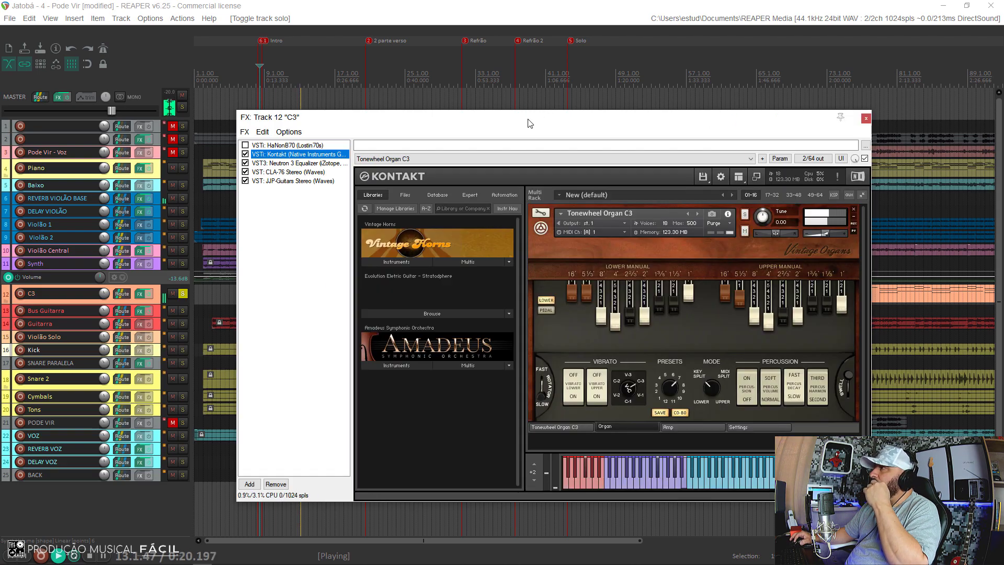
{"action": "left_click_drag", "start_coordinate": [529, 123], "coordinate": [513, 117]}
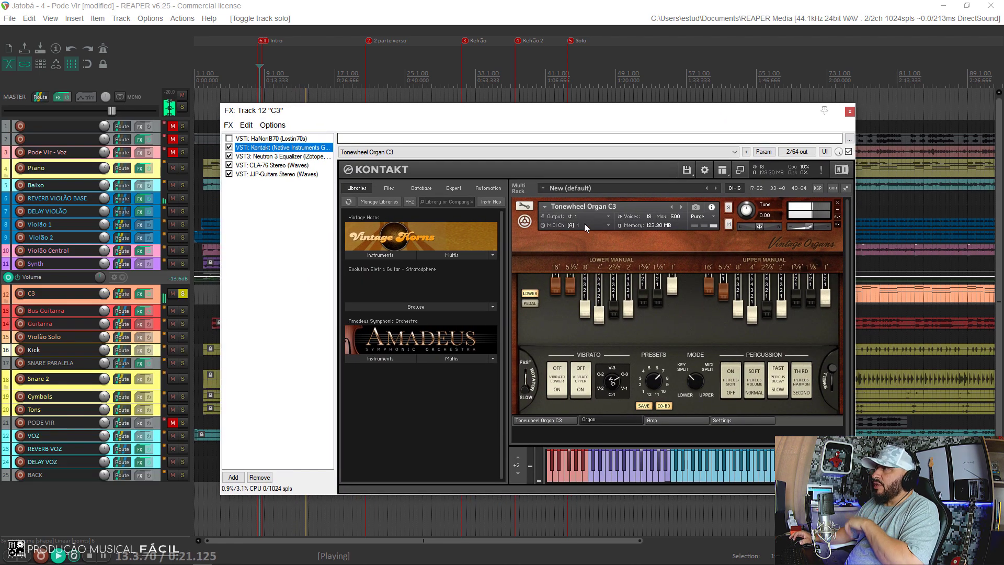
{"action": "key", "text": "space"}
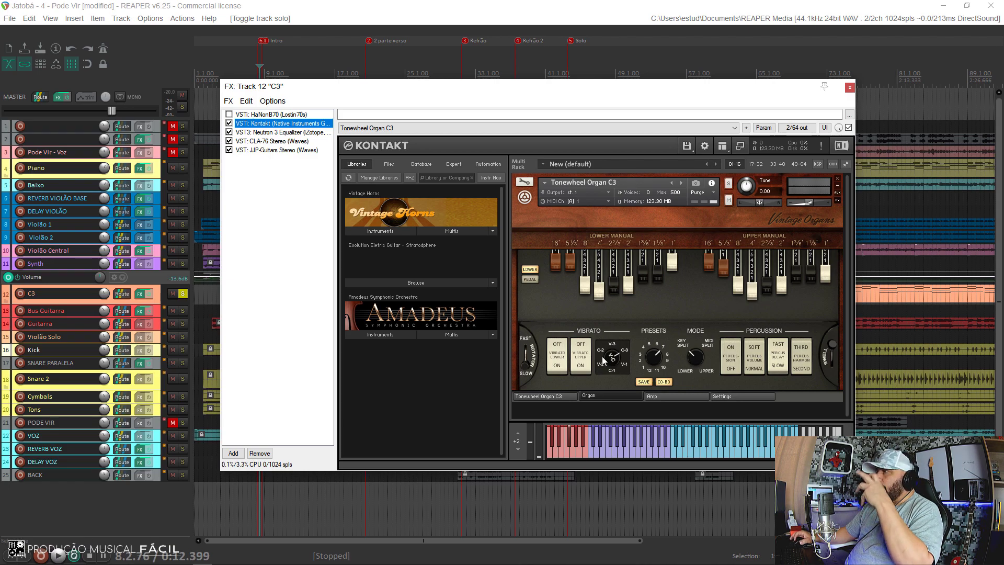
- Look through the Organ, Amp and Settings pages of Kontakt's Tonewheel Organ C3, ending on the Amp page
{"action": "left_click", "coordinate": [615, 395]}
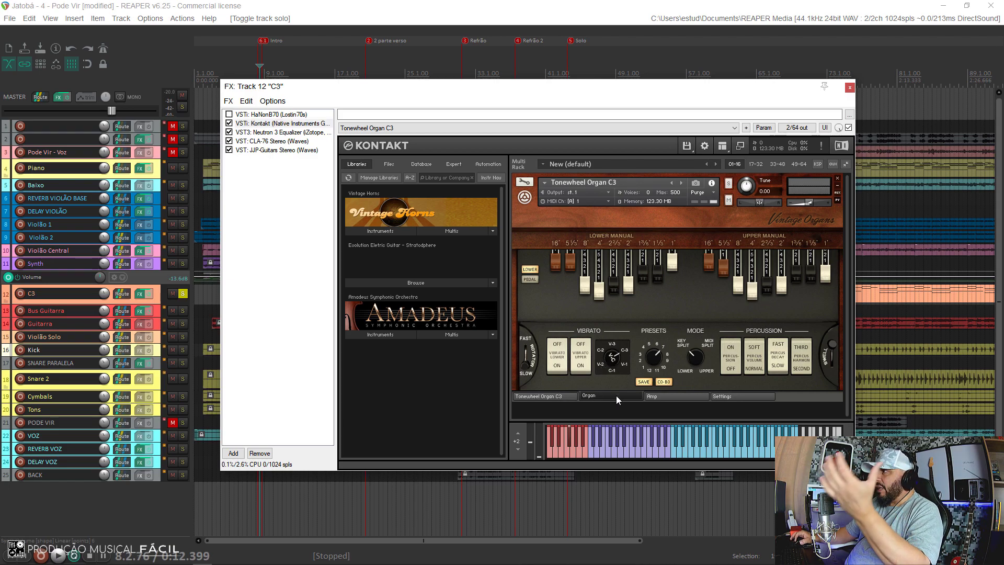
{"action": "left_click", "coordinate": [668, 396]}
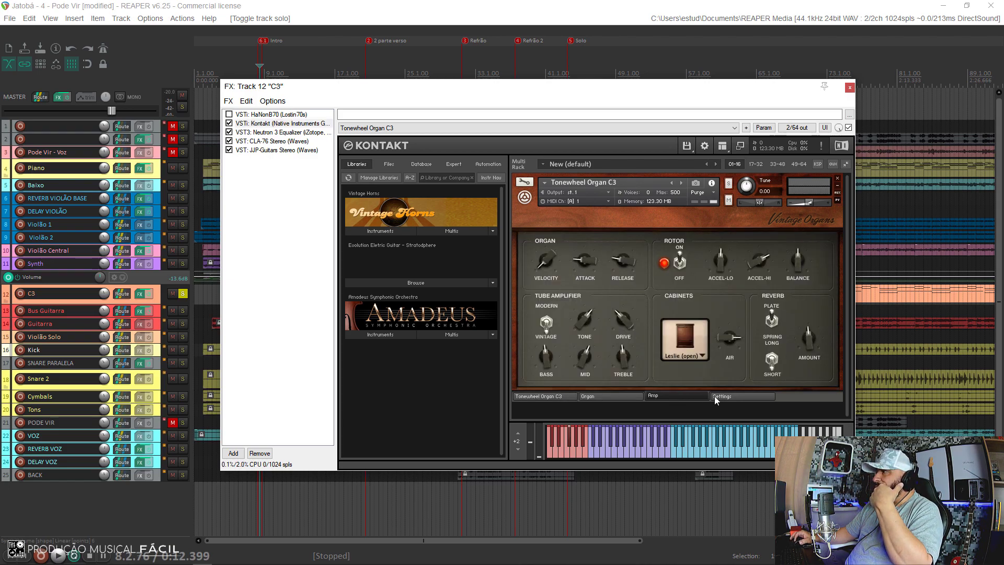
{"action": "left_click", "coordinate": [717, 397]}
{"action": "left_click", "coordinate": [672, 397]}
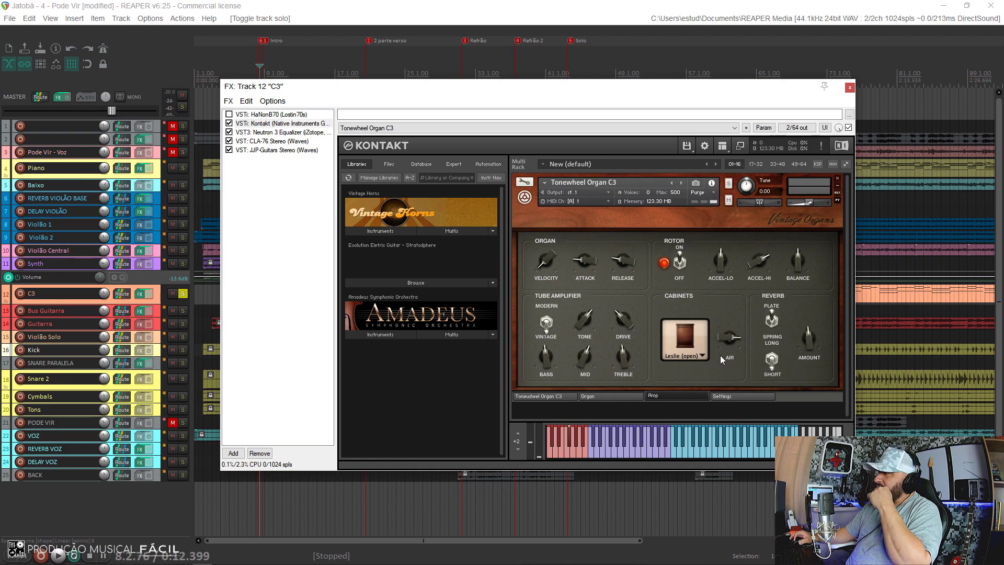
- Examine the organ amp's cabinet choices, keep Leslie (open), and return to the Organ page
{"action": "left_click", "coordinate": [703, 356]}
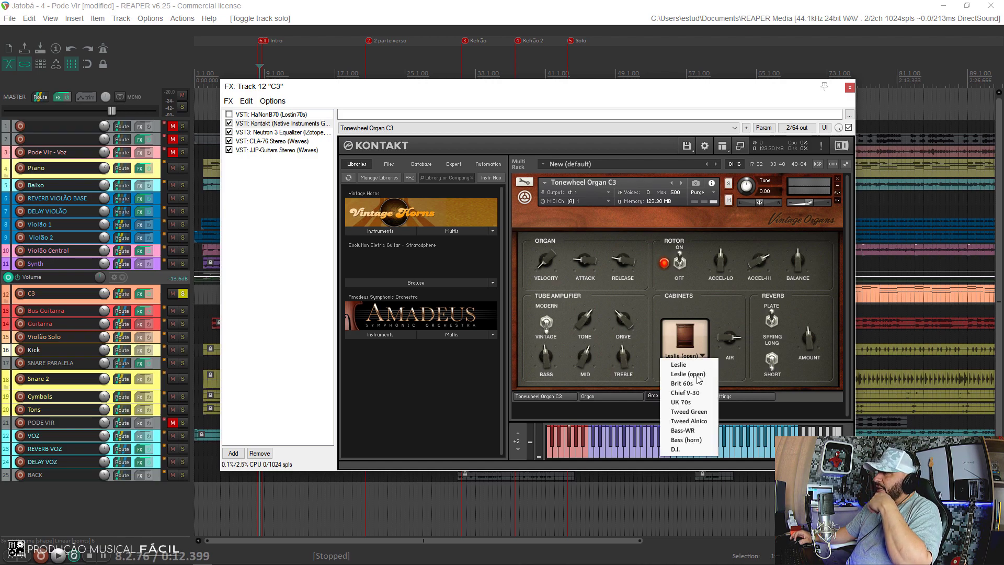
{"action": "left_click", "coordinate": [694, 376]}
{"action": "left_click", "coordinate": [699, 355]}
{"action": "left_click", "coordinate": [692, 365]}
{"action": "left_click", "coordinate": [695, 352]}
{"action": "left_click", "coordinate": [696, 367]}
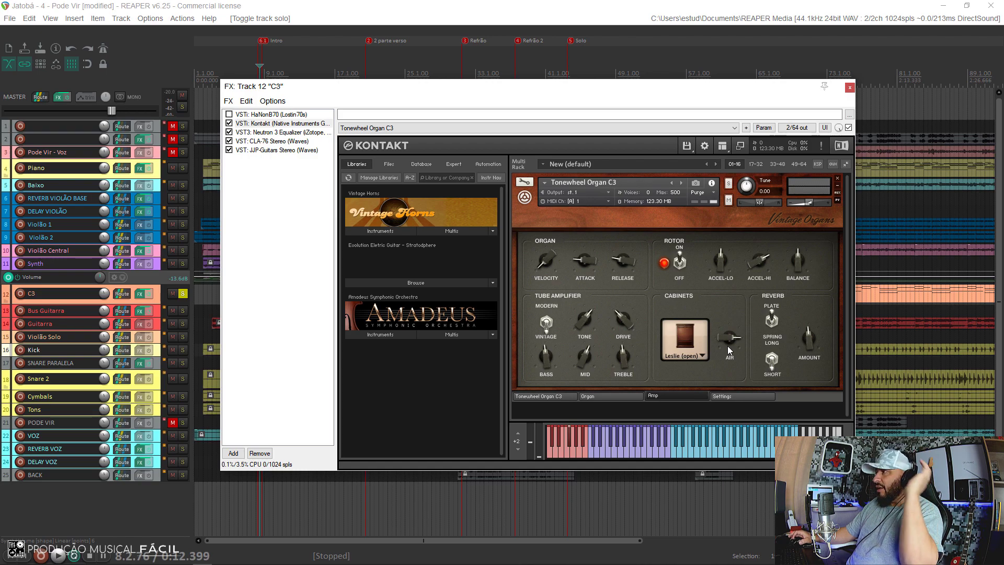
{"action": "left_click", "coordinate": [617, 397]}
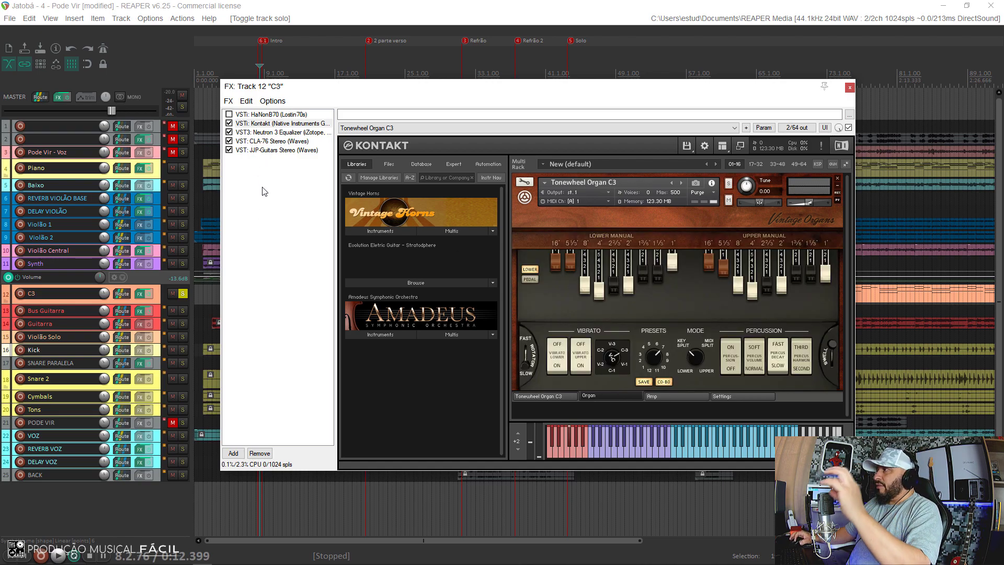
- Bypass Neutron 3 Equalizer, CLA-76 and JJP-Guitars on the C3 track and audition the Kontakt organ without effects
{"action": "left_click", "coordinate": [229, 132]}
{"action": "left_click", "coordinate": [229, 132]}
{"action": "left_click", "coordinate": [229, 132]}
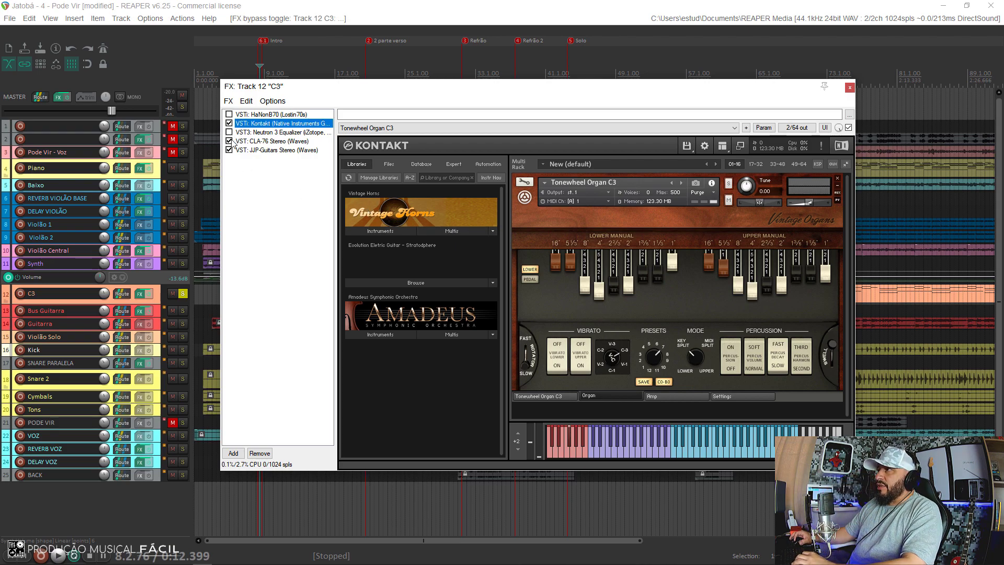
{"action": "key", "text": "space"}
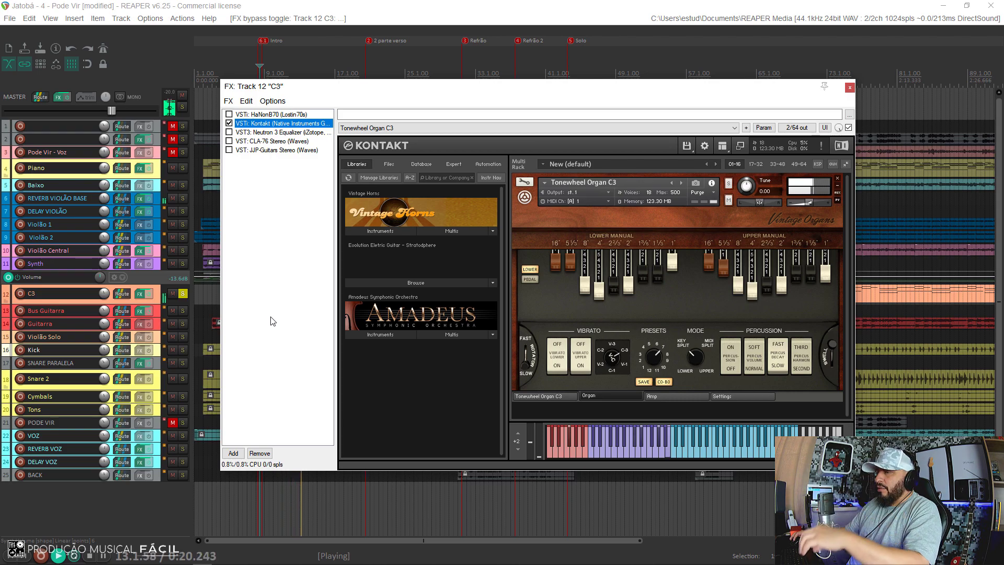
{"action": "key", "text": "space"}
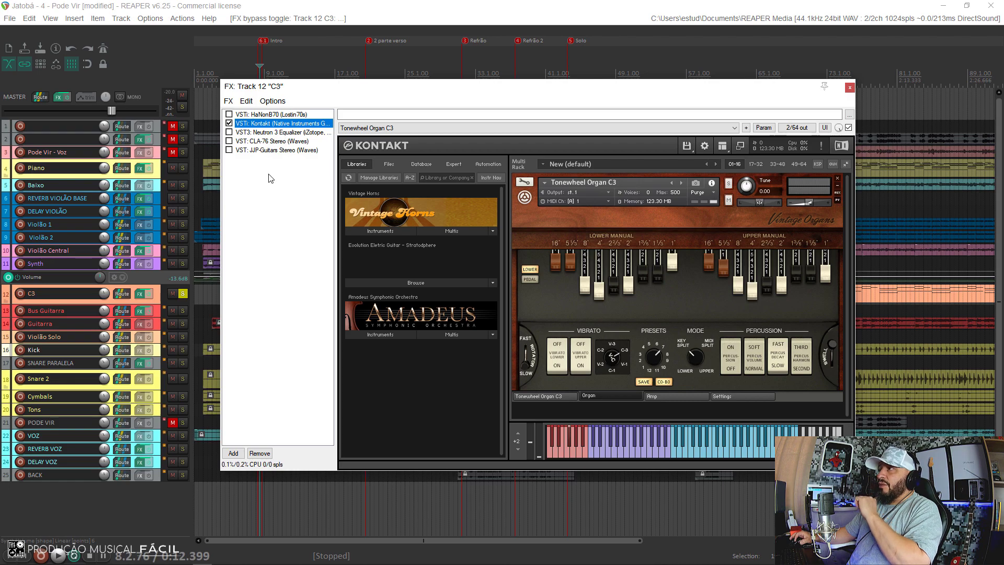
- Review the C3 track's Neutron 3 Equalizer, CLA-76 and JJP-Guitars settings and re-enable all three effects
{"action": "left_click", "coordinate": [275, 132]}
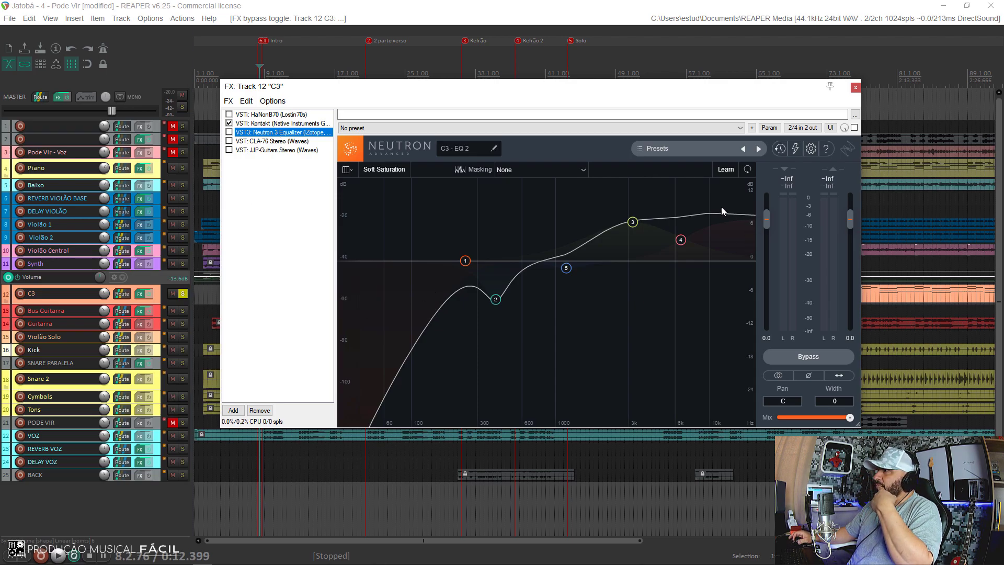
{"action": "left_click", "coordinate": [252, 151]}
{"action": "left_click", "coordinate": [229, 133]}
{"action": "left_click", "coordinate": [258, 143]}
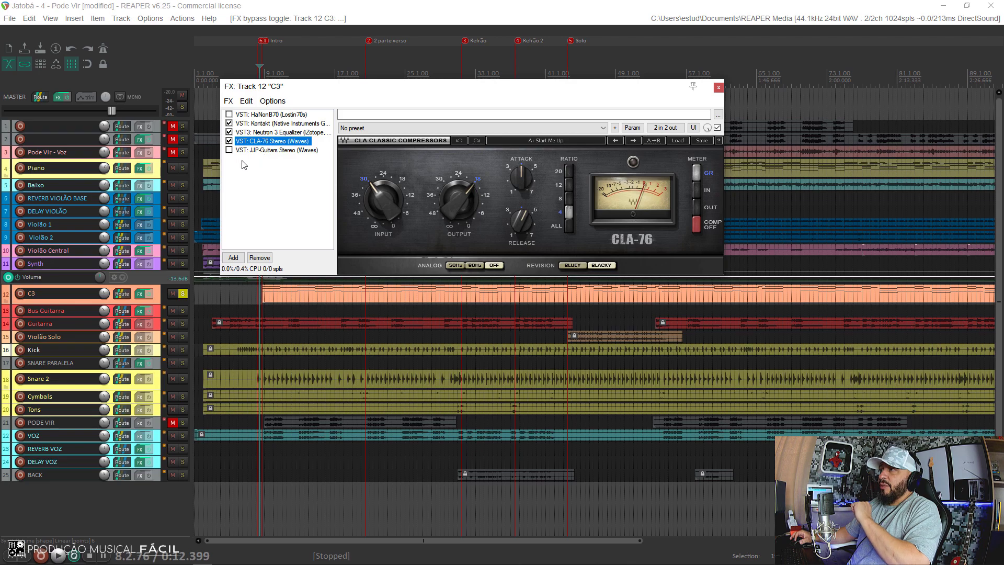
{"action": "left_click", "coordinate": [272, 150]}
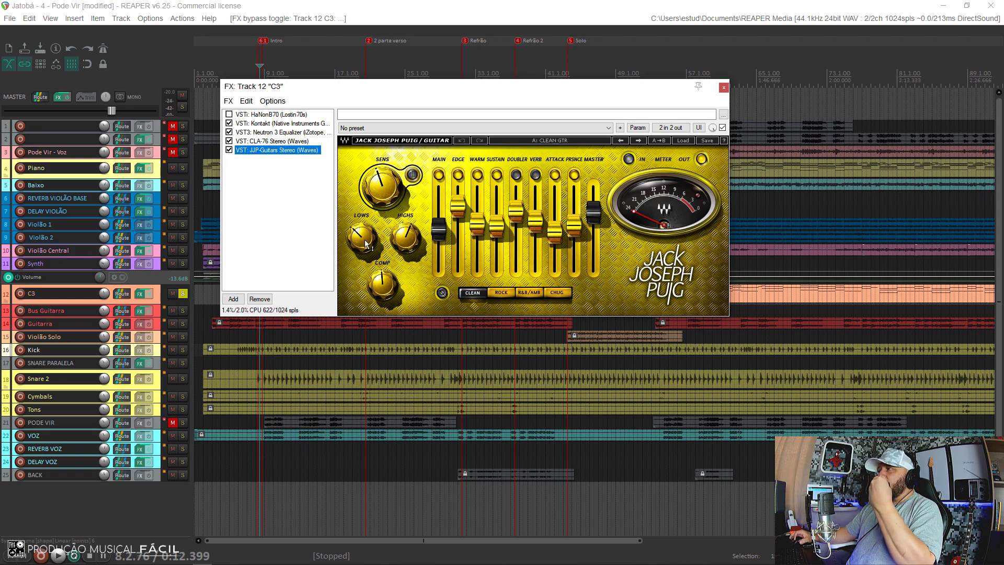
- Compare the Kontakt organ with and without JJP-Guitars during playback, stop, and leave the effect enabled
{"action": "key", "text": "space"}
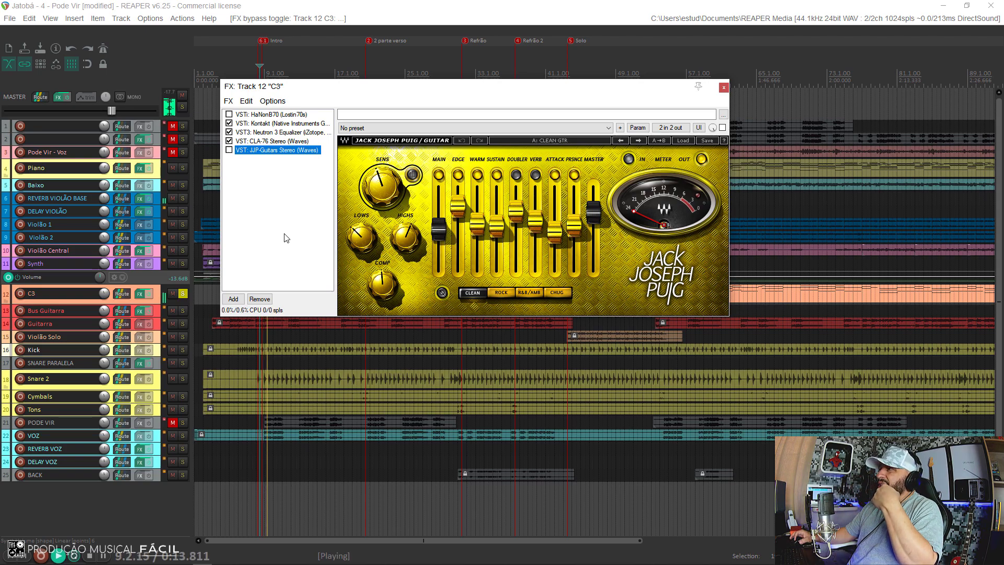
{"action": "left_click", "coordinate": [229, 150]}
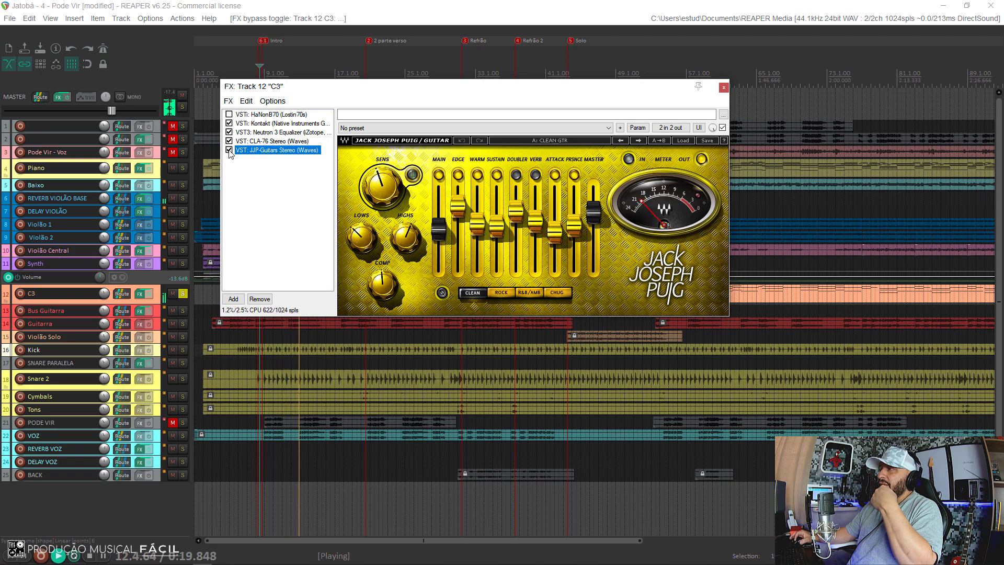
{"action": "left_click", "coordinate": [228, 150]}
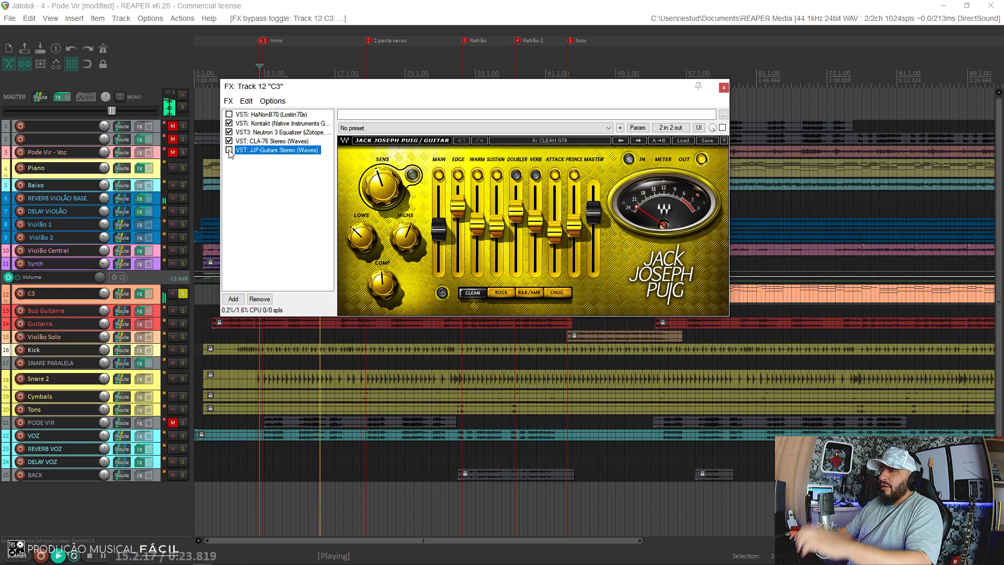
{"action": "key", "text": "space"}
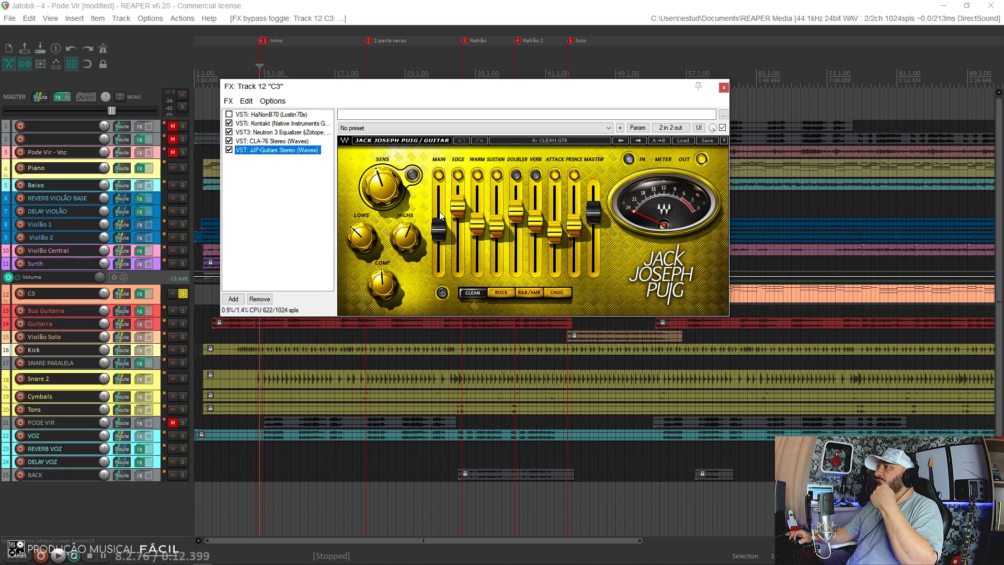
- Bypass Kontakt and its three effects, enable HaNonB70 on the C3 track, and audition its factory preset
{"action": "left_click", "coordinate": [229, 123]}
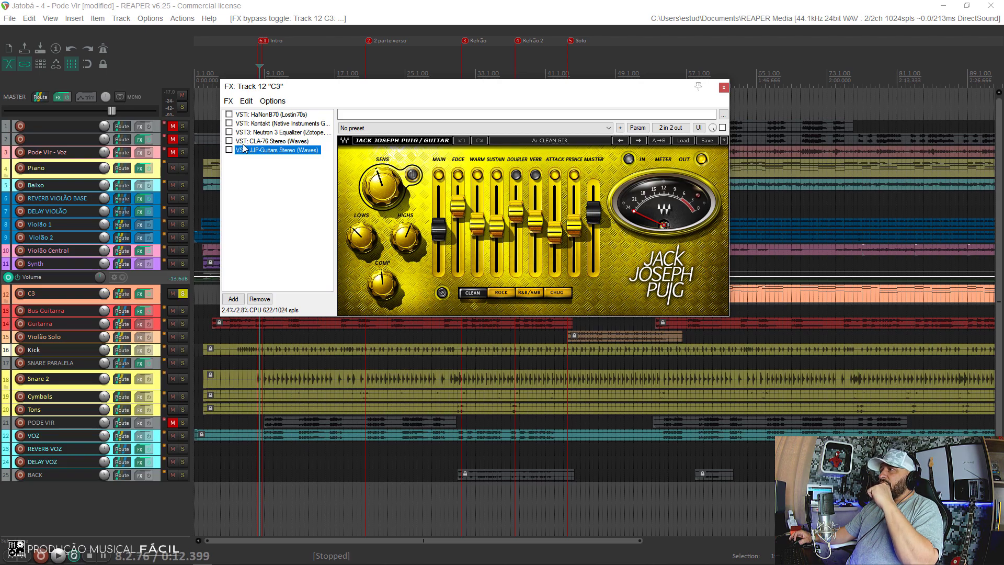
{"action": "left_click", "coordinate": [233, 114]}
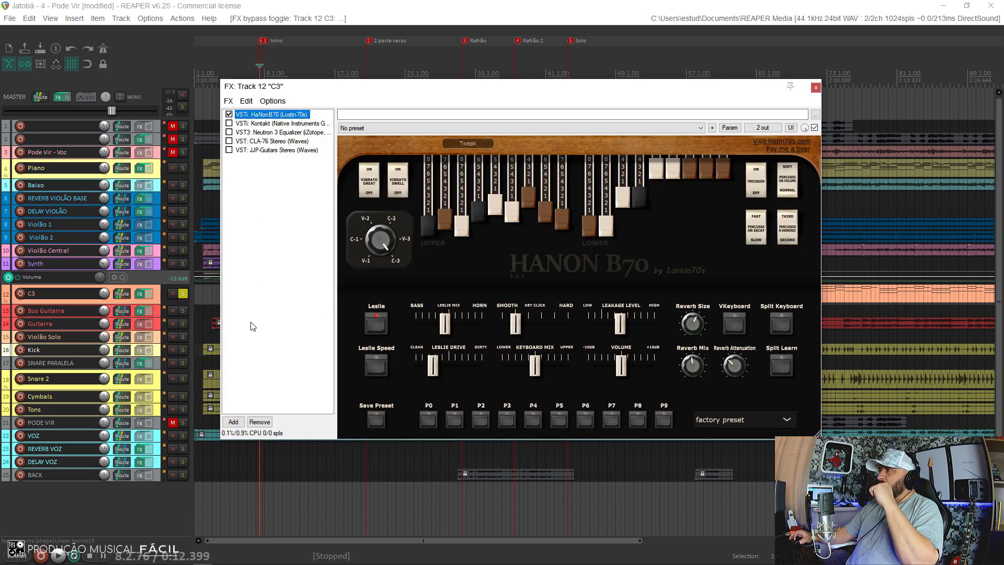
{"action": "key", "text": "space"}
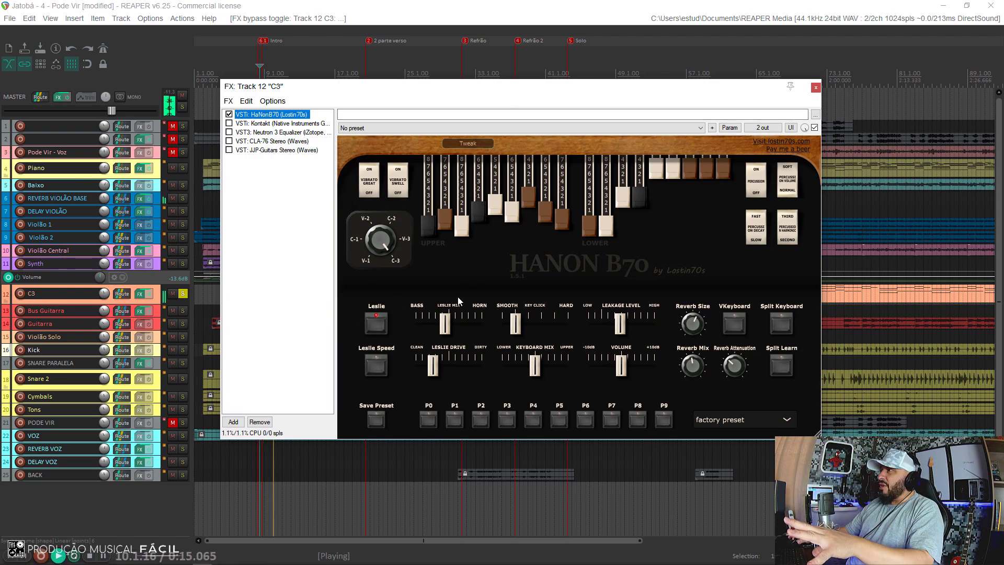
{"action": "key", "text": "space"}
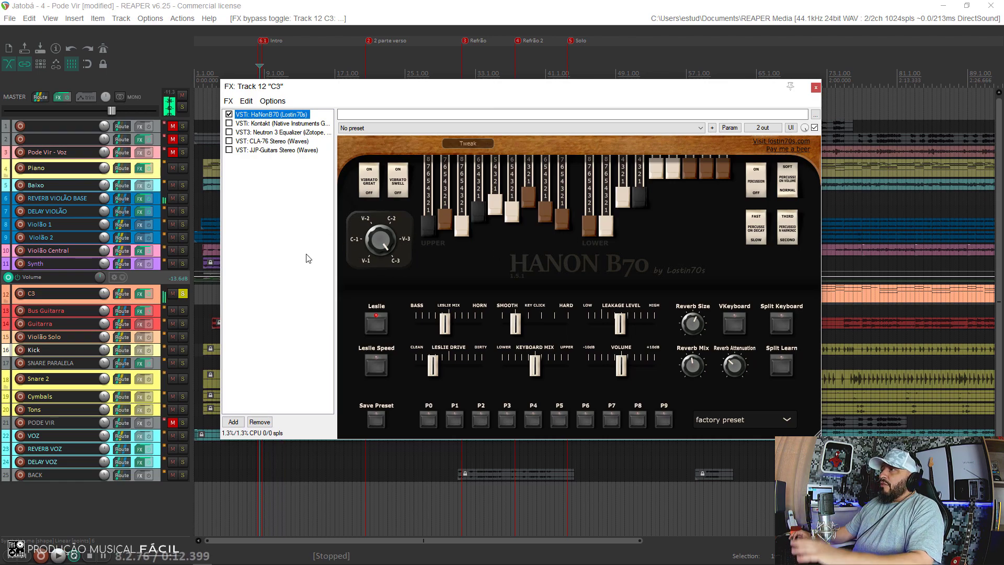
- Switch HaNonB70 to the Lord of rock preset and audition it on the C3 track
{"action": "left_click", "coordinate": [739, 422]}
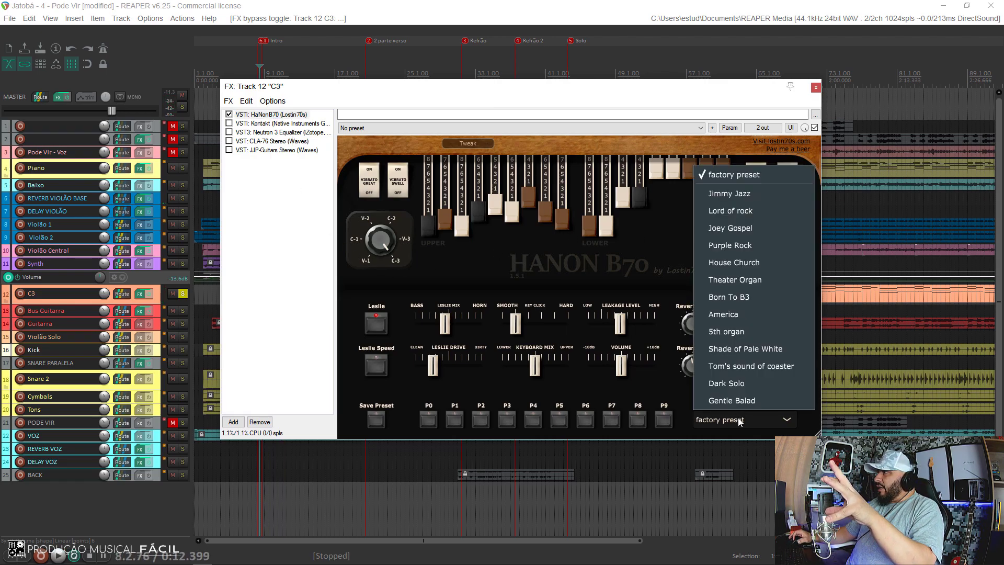
{"action": "left_click", "coordinate": [733, 214]}
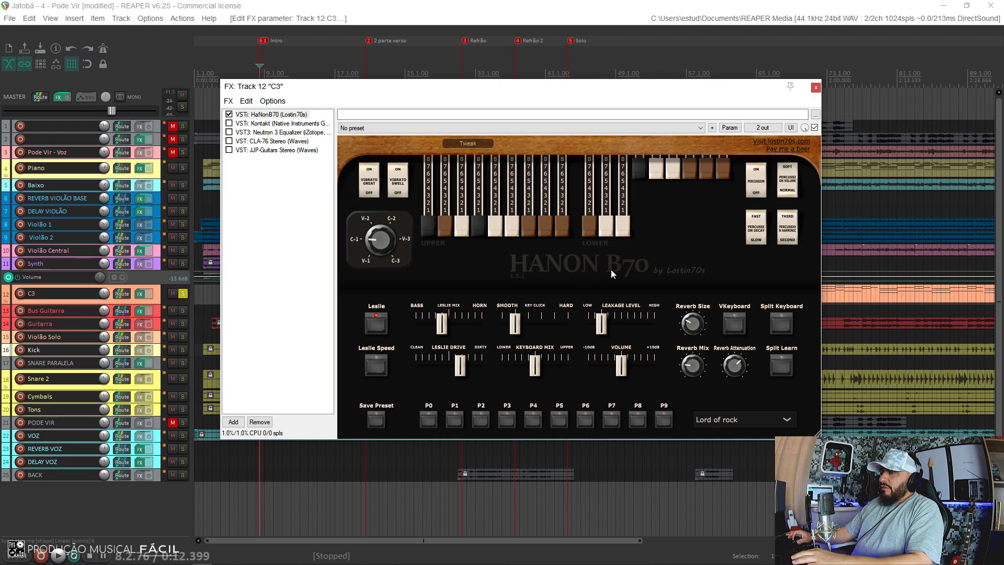
{"action": "left_click", "coordinate": [745, 421]}
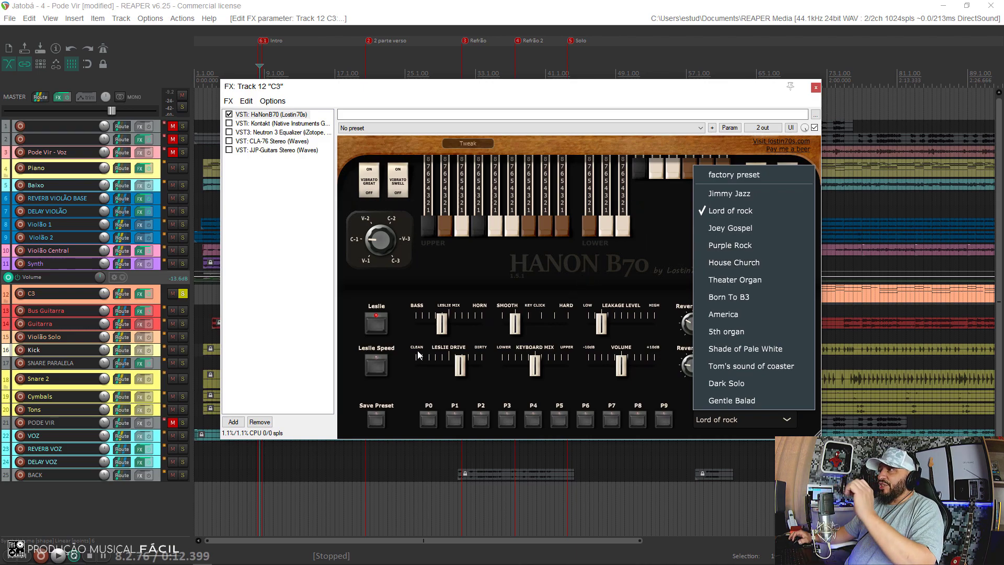
{"action": "mouse_move", "coordinate": [369, 94]}
{"action": "left_mouse_down"}
{"action": "mouse_move", "coordinate": [374, 106]}
{"action": "mouse_move", "coordinate": [369, 92]}
{"action": "left_mouse_up"}
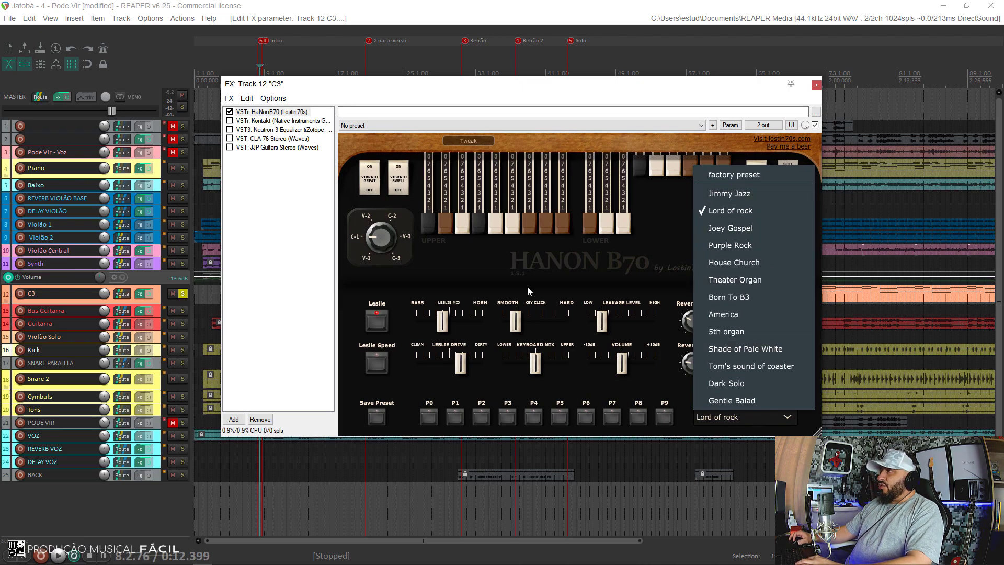
{"action": "left_click", "coordinate": [492, 319]}
{"action": "key", "text": "space"}
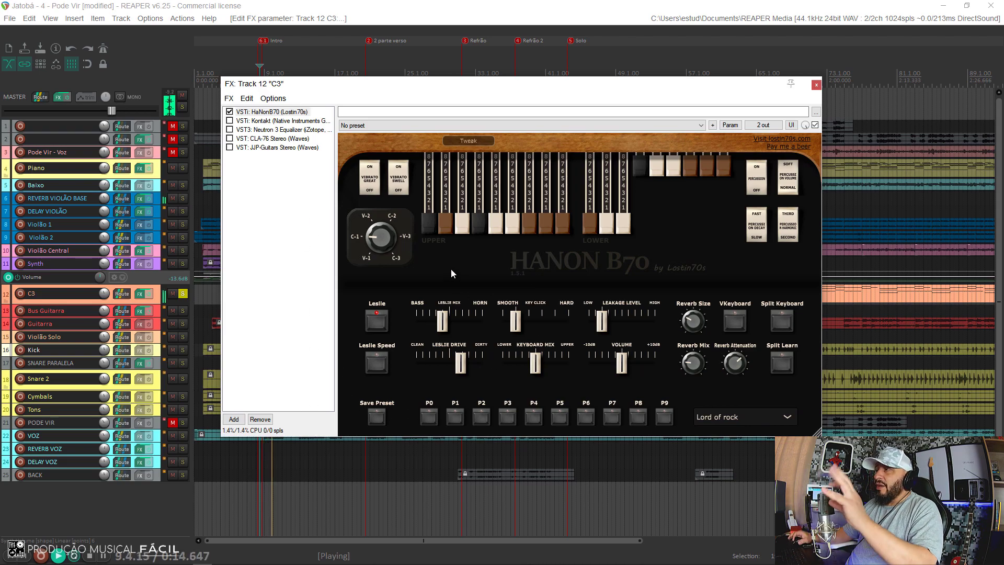
{"action": "key", "text": "space"}
- Bypass HaNonB70, enable Kontakt without its effects, and play the same C3 passage for comparison
{"action": "left_click", "coordinate": [230, 121]}
{"action": "left_click", "coordinate": [230, 112]}
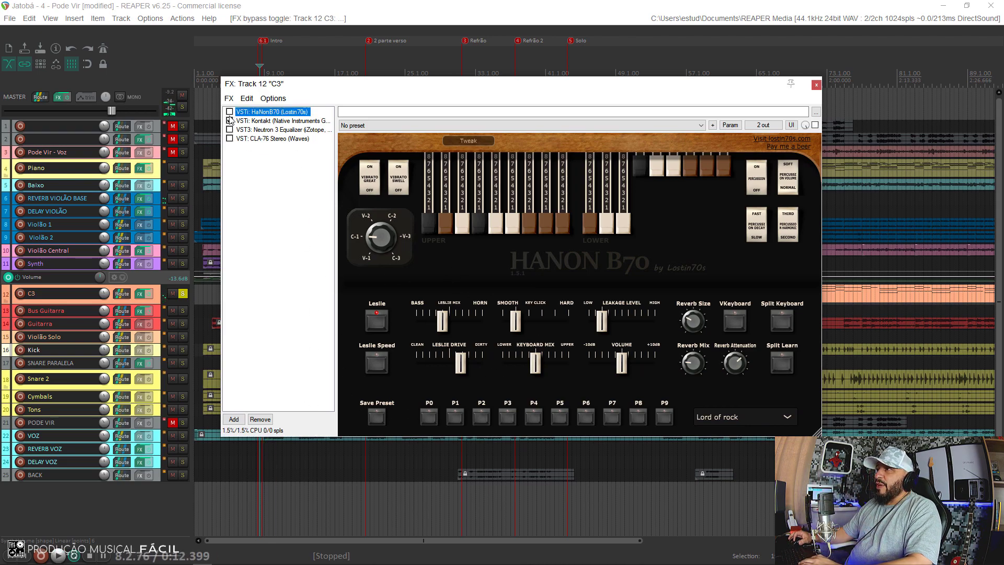
{"action": "key", "text": "space"}
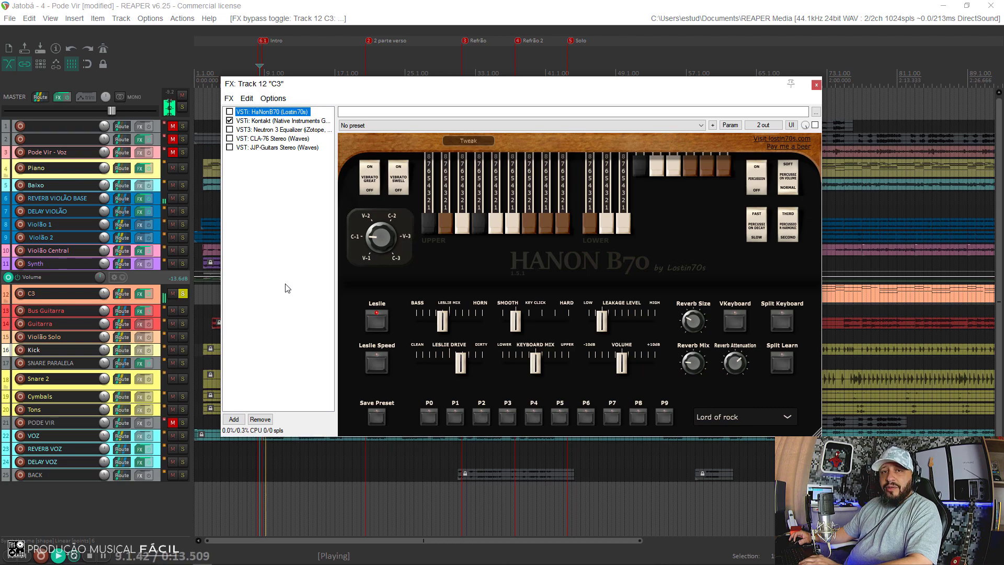
{"action": "key", "text": "space"}
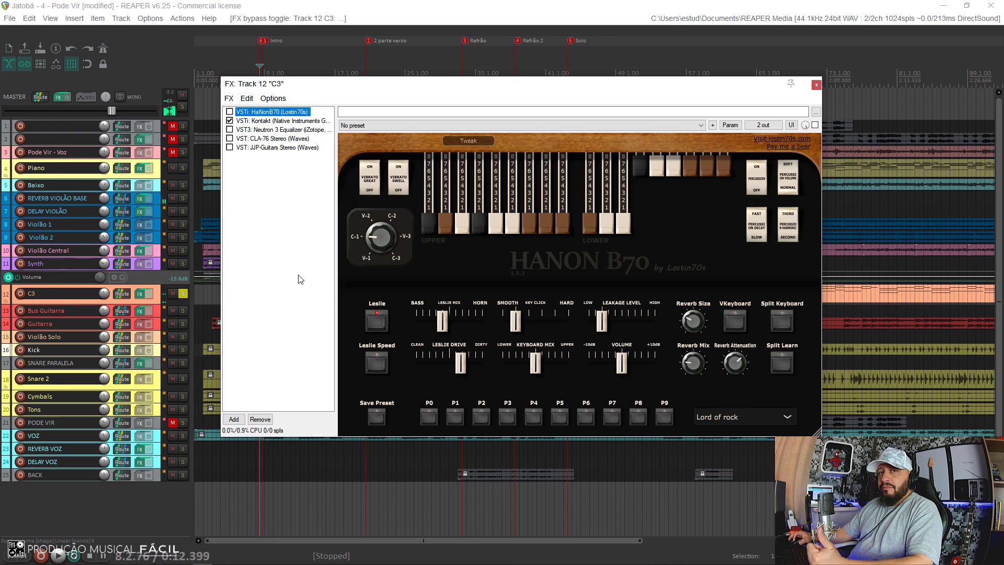
- Alternate between HaNonB70 and Kontakt on the C3 track, playing the same passage with each, and end with HaNonB70 enabled
{"action": "left_click", "coordinate": [229, 121]}
{"action": "key", "text": "space"}
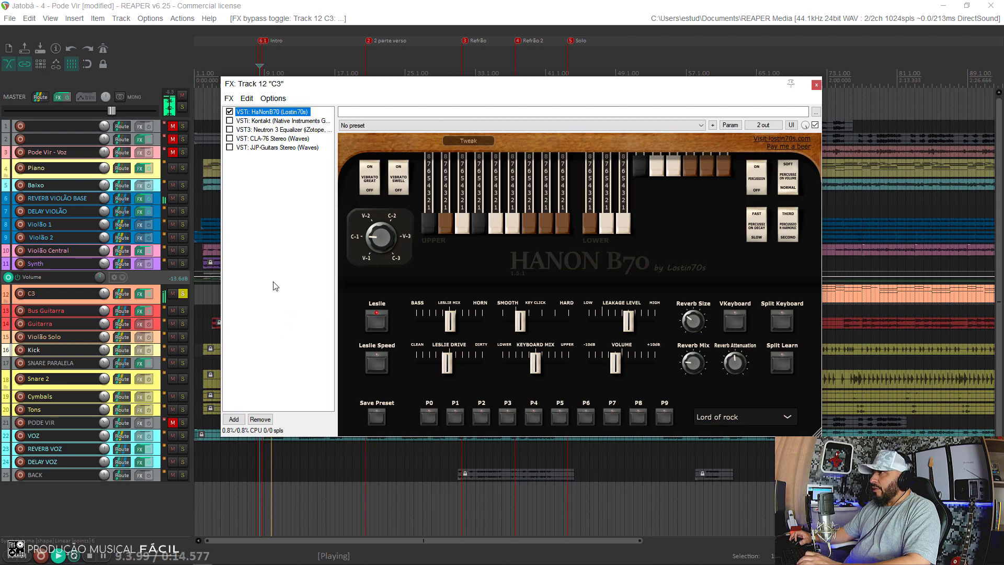
{"action": "key", "text": "space"}
{"action": "left_click", "coordinate": [229, 112]}
{"action": "key", "text": "space"}
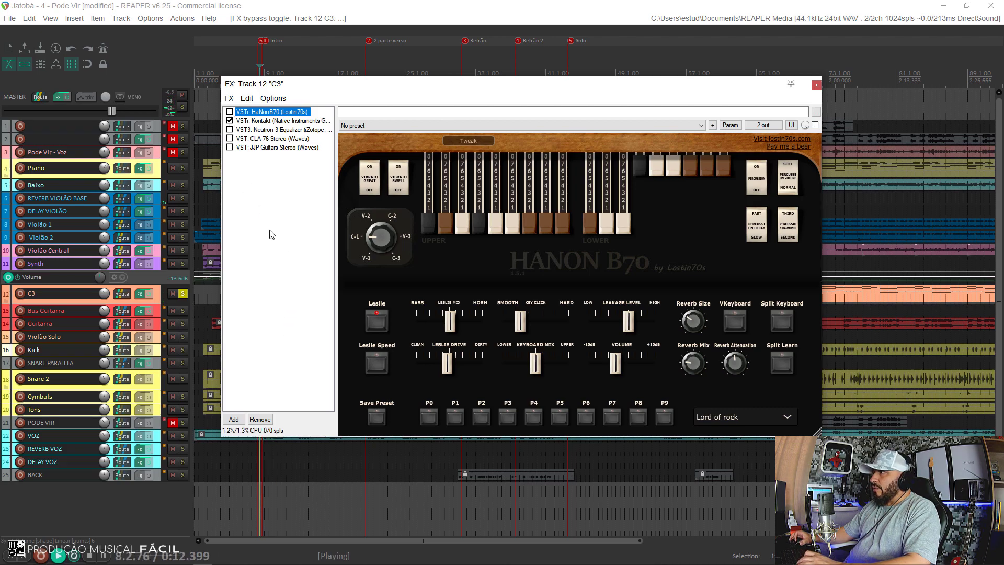
{"action": "key", "text": "space"}
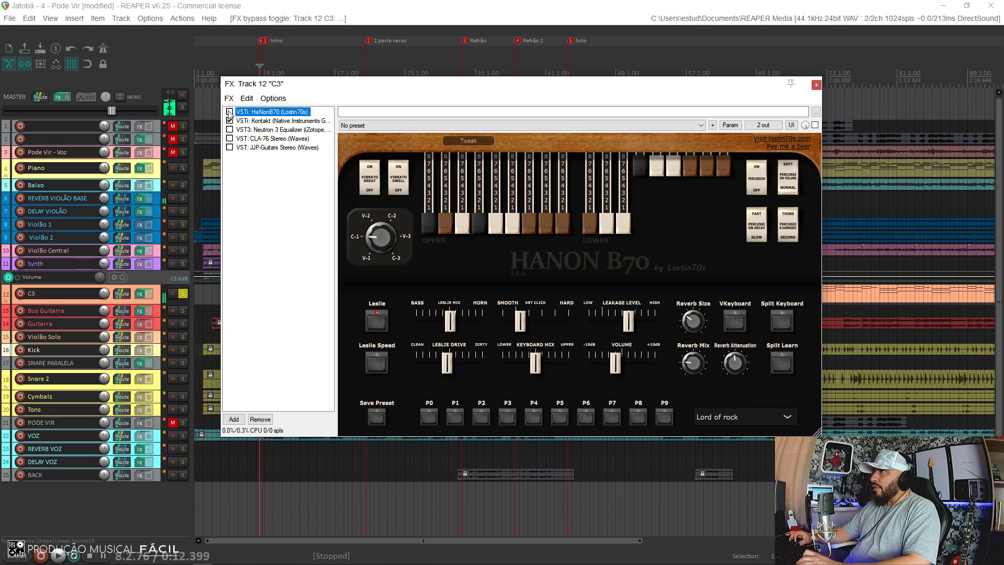
{"action": "key", "text": "space"}
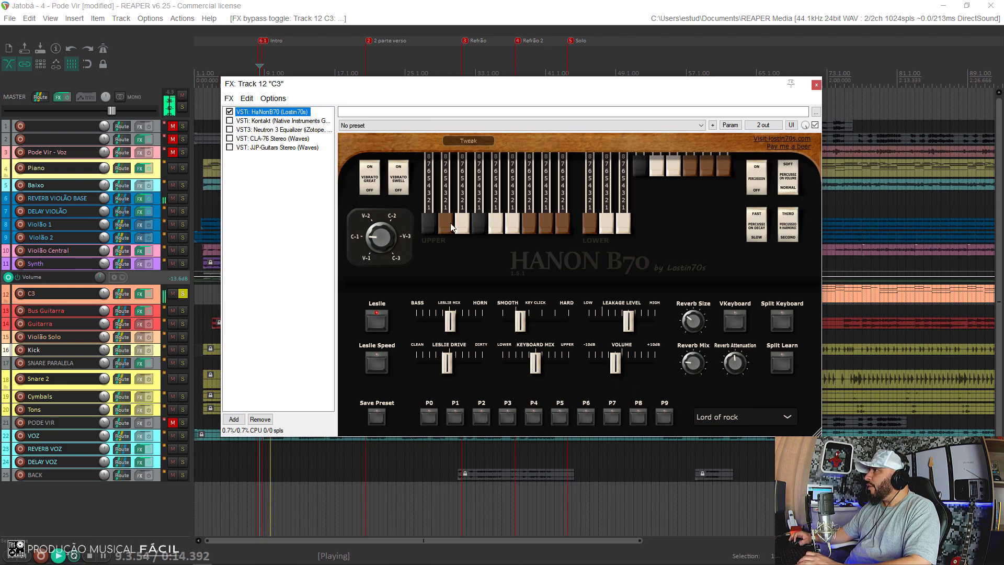
- Enable Neutron 3 Equalizer, CLA-76 and JJP-Guitars after HaNonB70, and audition the C3 passage through them
{"action": "key", "text": "space"}
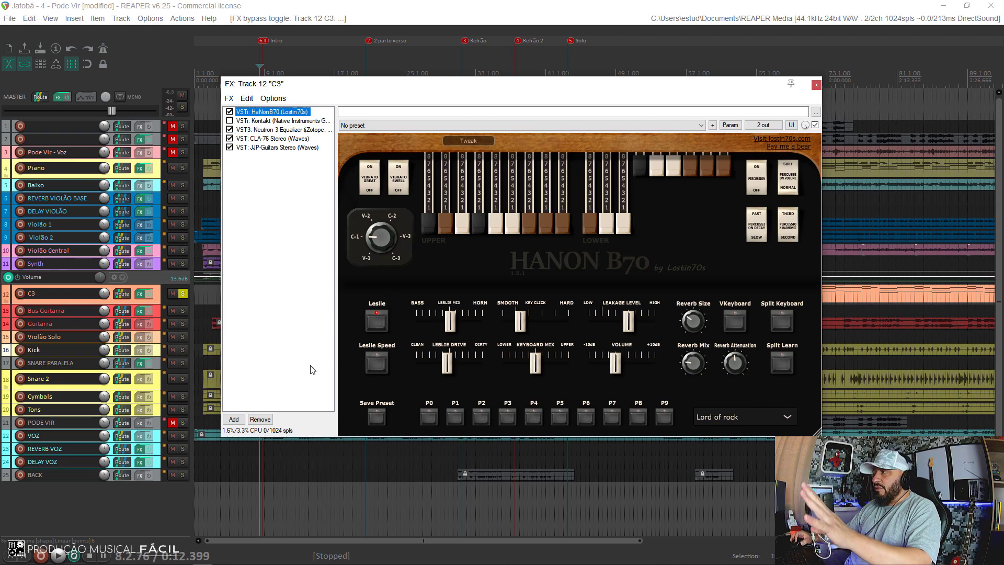
{"action": "key", "text": "space"}
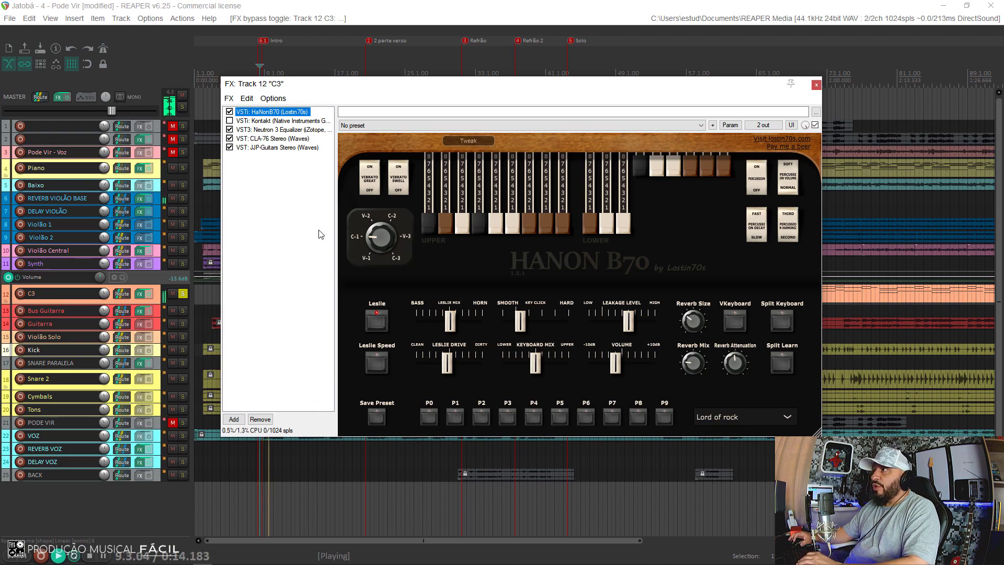
{"action": "key", "text": "space"}
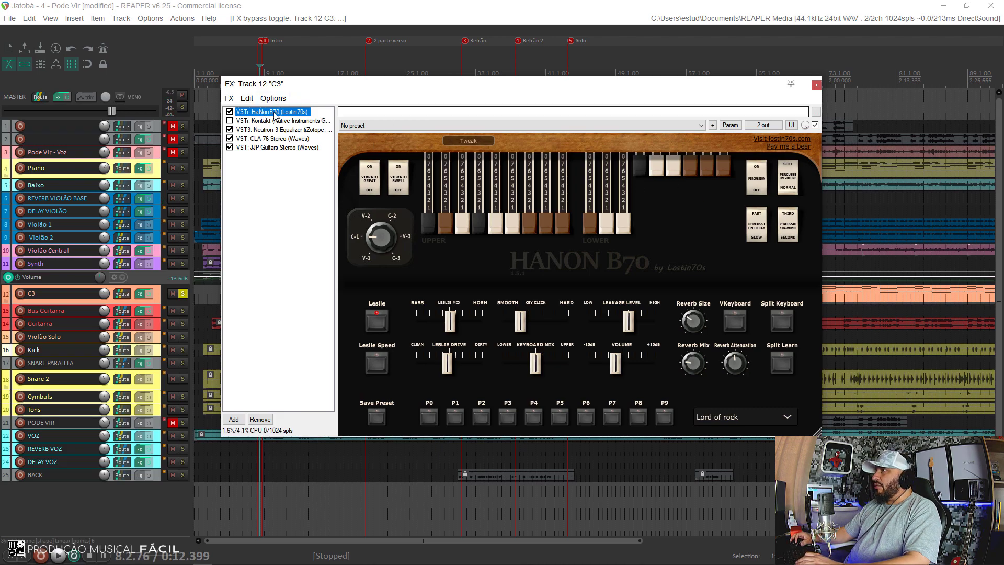
- In C3's Neutron 3 Equalizer, lower the band 3 boost and set the band 4 high shelf to 7398 Hz, 0.6 dB
{"action": "left_click", "coordinate": [277, 129]}
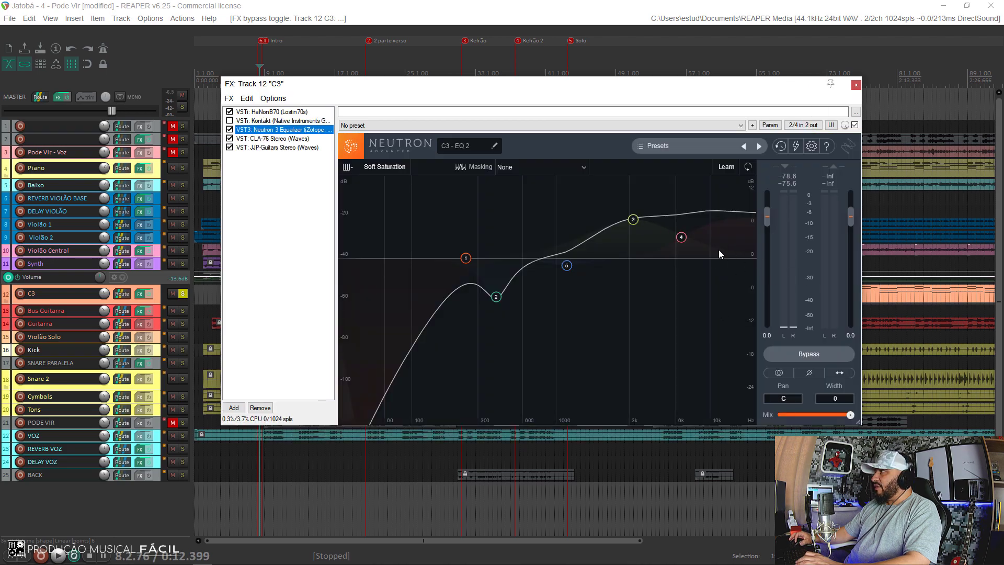
{"action": "left_click_drag", "start_coordinate": [681, 238], "coordinate": [682, 258]}
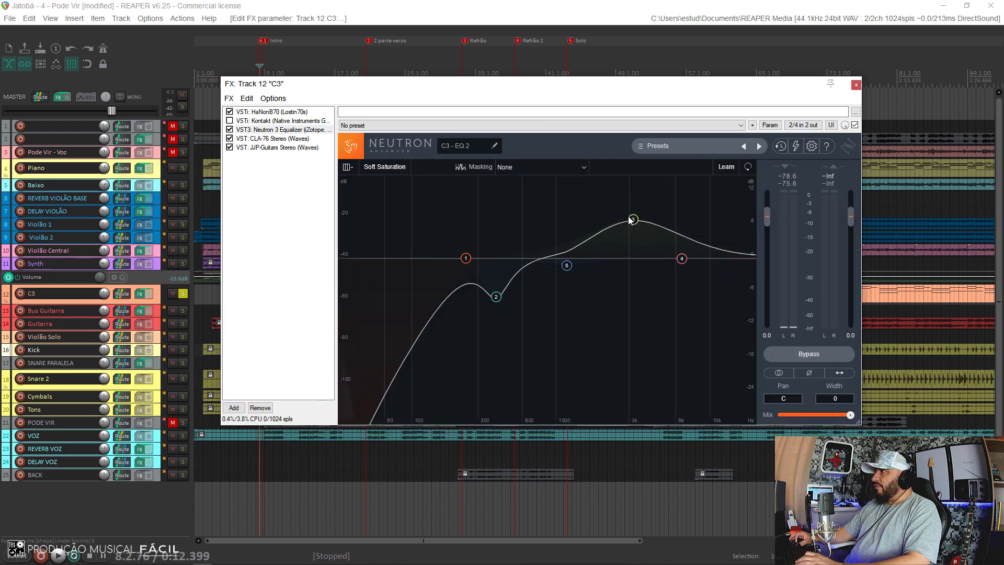
{"action": "left_click_drag", "start_coordinate": [642, 225], "coordinate": [641, 251]}
{"action": "left_click", "coordinate": [684, 259]}
{"action": "key", "text": "space"}
{"action": "left_click", "coordinate": [690, 257]}
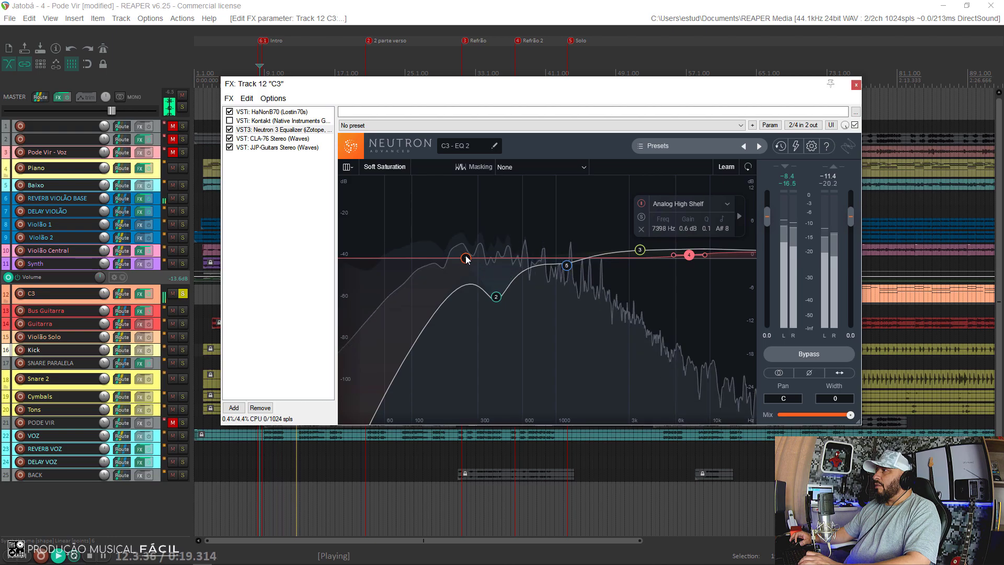
- Shift the low cut lower, set band 2 to 405 Hz at -4.9 dB, and band 5 to 621 Hz at -0.5 dB
{"action": "left_click_drag", "start_coordinate": [465, 258], "coordinate": [453, 255]}
{"action": "left_click_drag", "start_coordinate": [496, 296], "coordinate": [495, 287]}
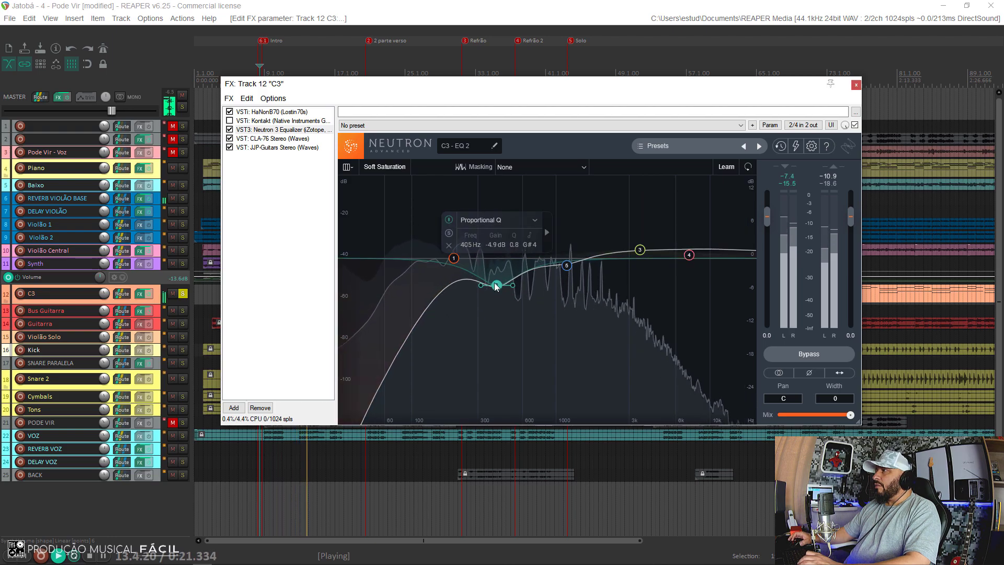
{"action": "left_click_drag", "start_coordinate": [566, 265], "coordinate": [515, 264]}
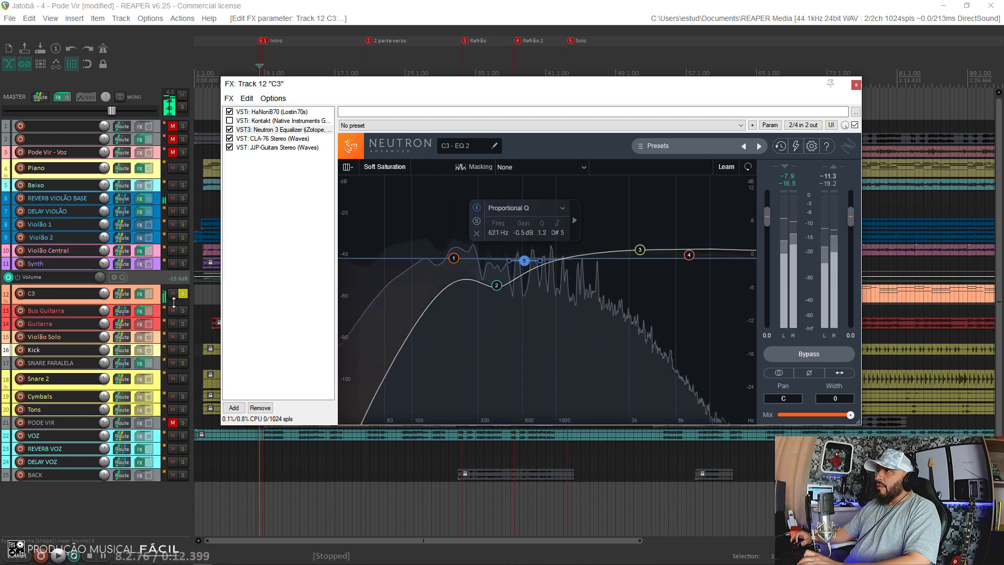
- Unsolo C3, close its effects chain, and set the track volume to about -10.6 dB while the full mix plays
{"action": "left_click", "coordinate": [182, 294]}
{"action": "key", "text": "space"}
{"action": "key", "text": "space"}
{"action": "left_click", "coordinate": [856, 84]}
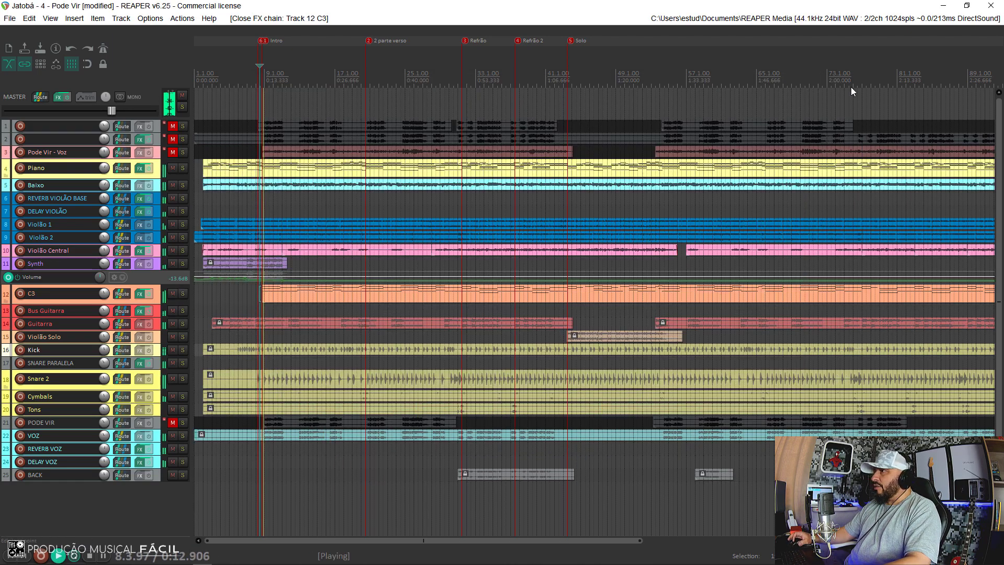
{"action": "left_click_drag", "start_coordinate": [104, 294], "coordinate": [104, 296]}
{"action": "key", "text": "space"}
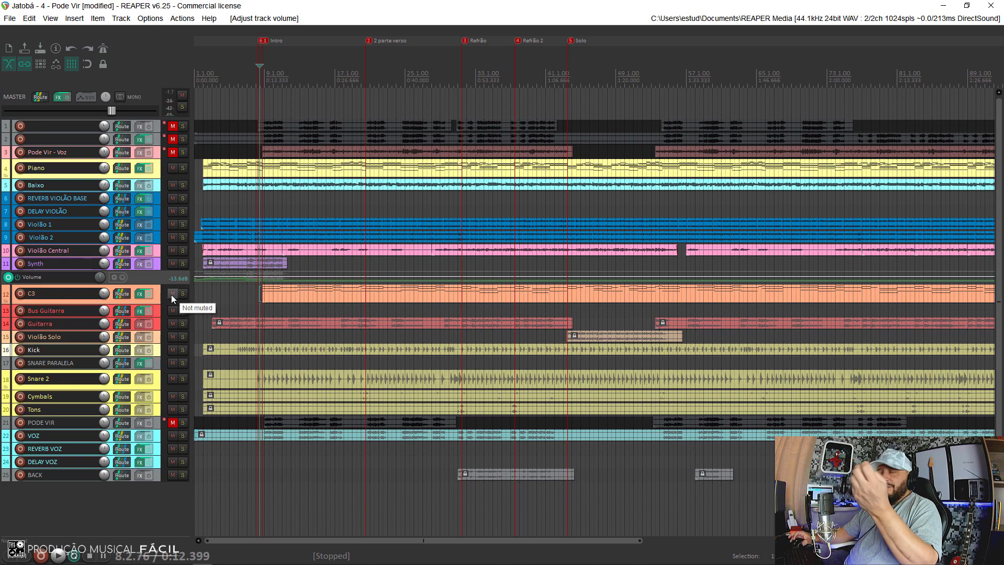
- Play the full song mix from the beginning to hear the organ in context, and stop playback
{"action": "left_click", "coordinate": [208, 467]}
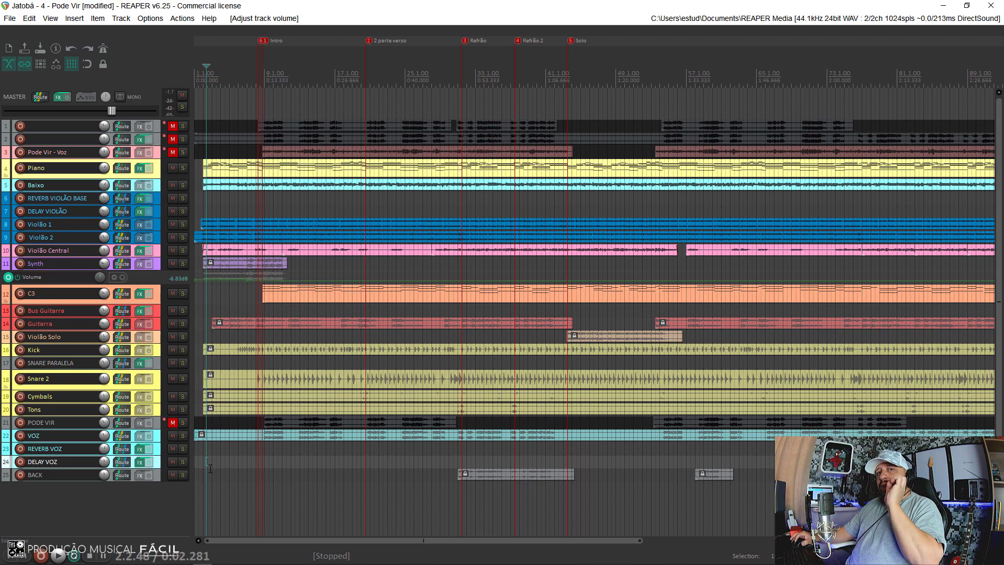
{"action": "left_click", "coordinate": [199, 459]}
{"action": "key", "text": "space"}
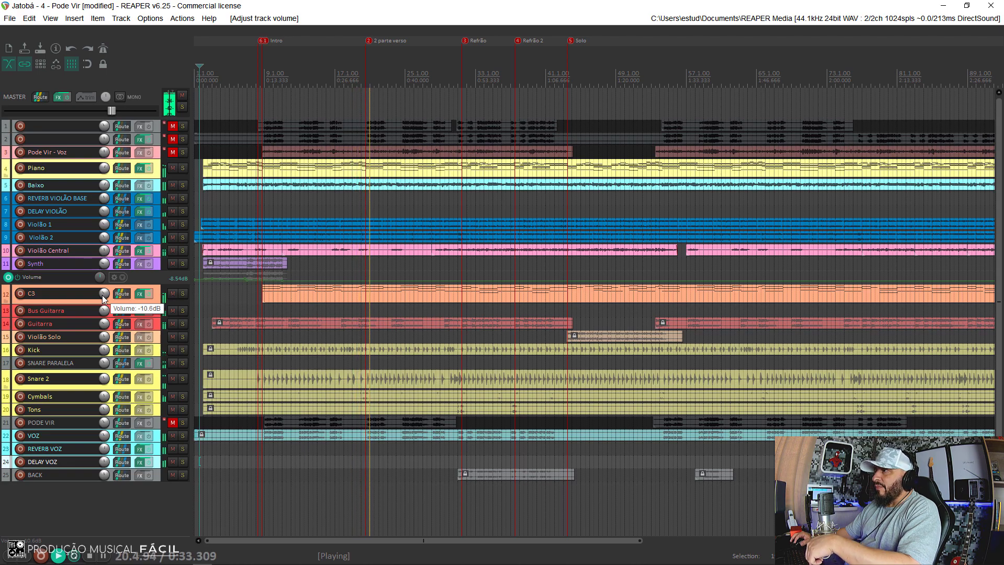
{"action": "key", "text": "space"}
- Solo the C3 track, audition it from its first notes at the intro, stop playback, and unsolo it
{"action": "left_click", "coordinate": [184, 293]}
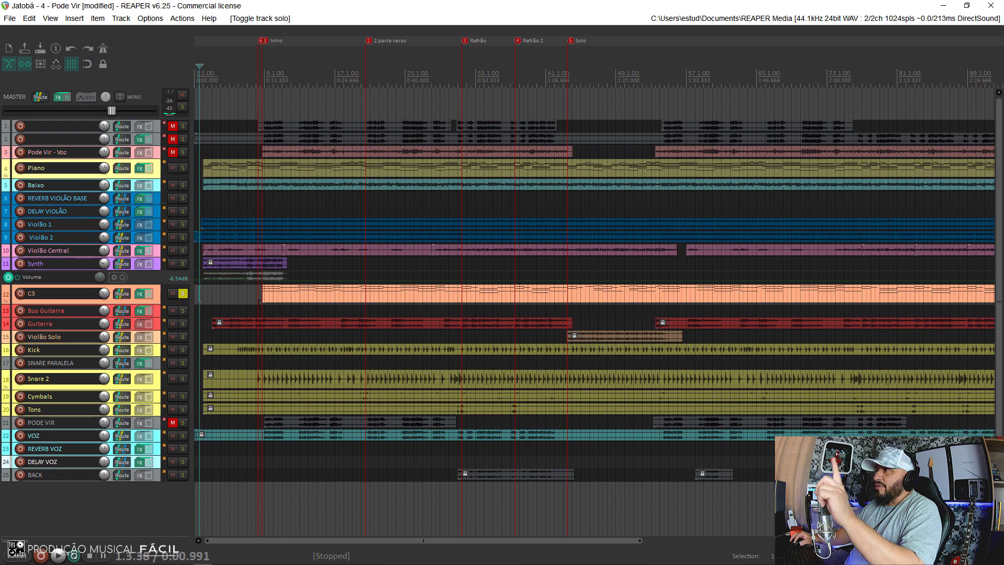
{"action": "left_click", "coordinate": [262, 310]}
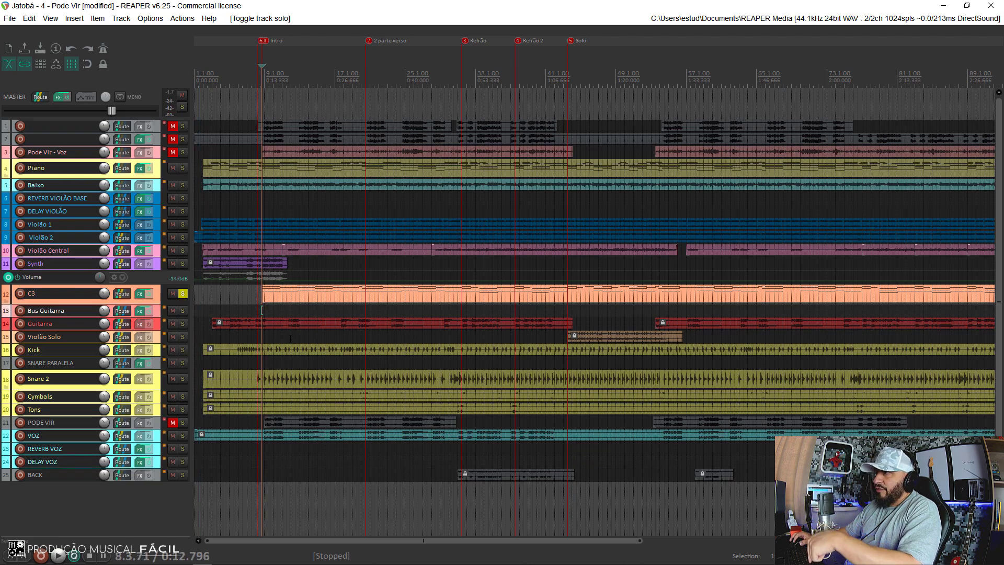
{"action": "key", "text": "space"}
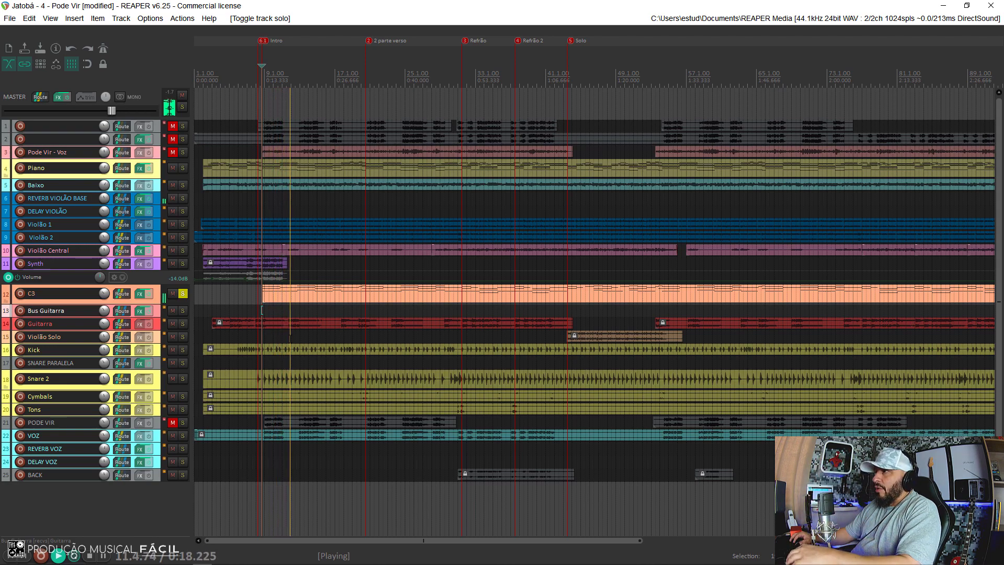
{"action": "key", "text": "space"}
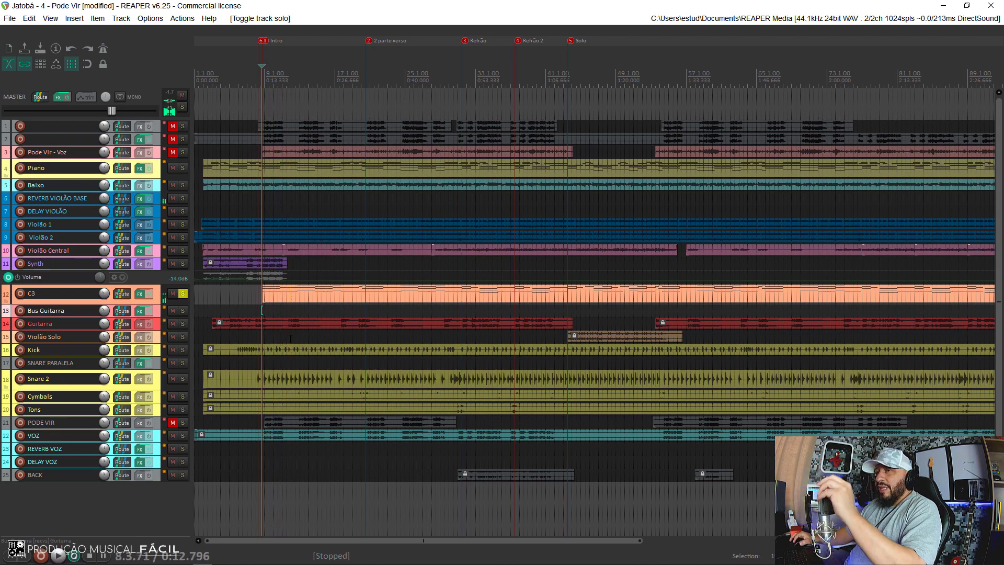
{"action": "left_click", "coordinate": [183, 294]}
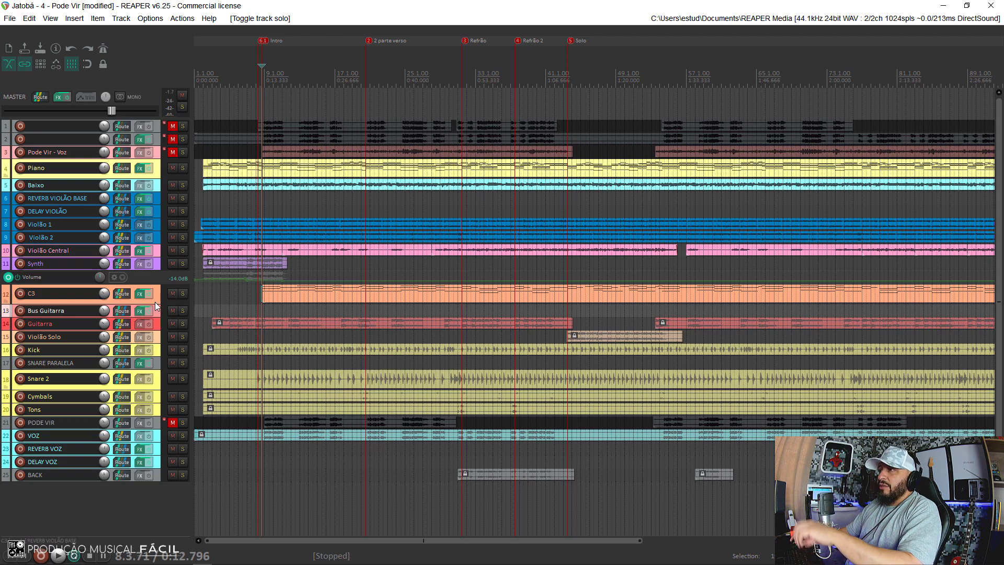
- Make the C3 track taller, and open its effects chain to review Neutron 3 Equalizer before closing it
{"action": "left_click_drag", "start_coordinate": [158, 335], "coordinate": [157, 305]}
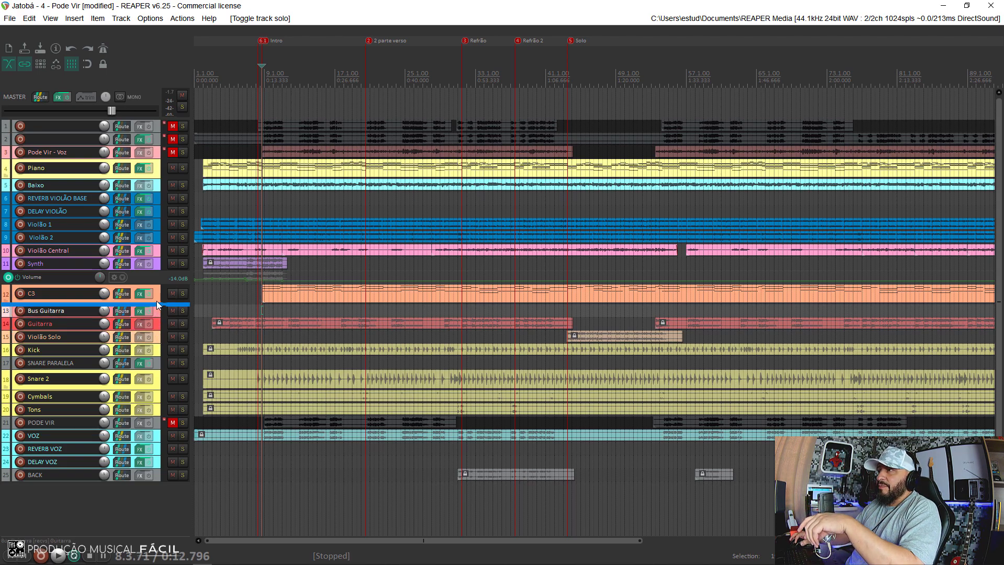
{"action": "double_click", "coordinate": [42, 301]}
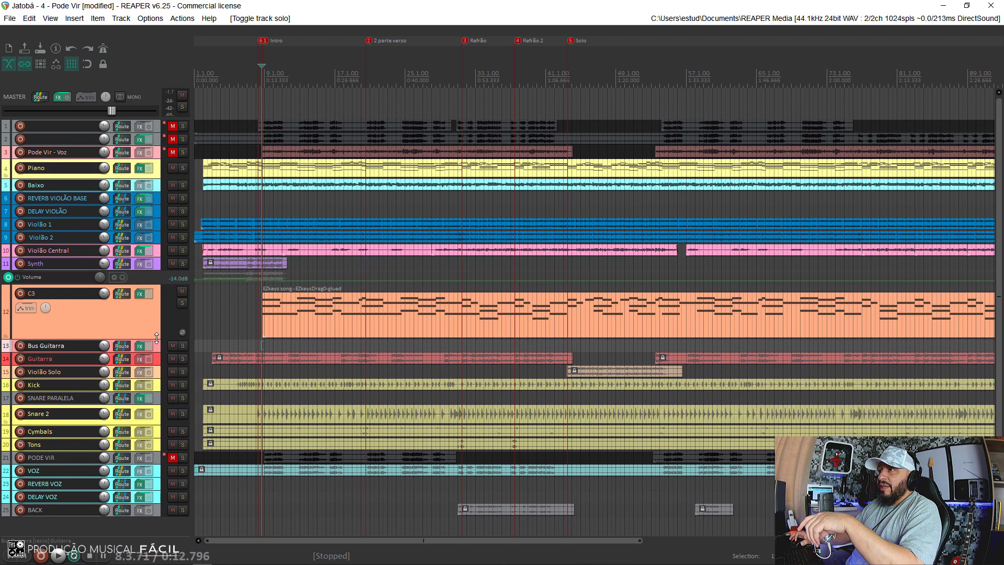
{"action": "left_click", "coordinate": [139, 294]}
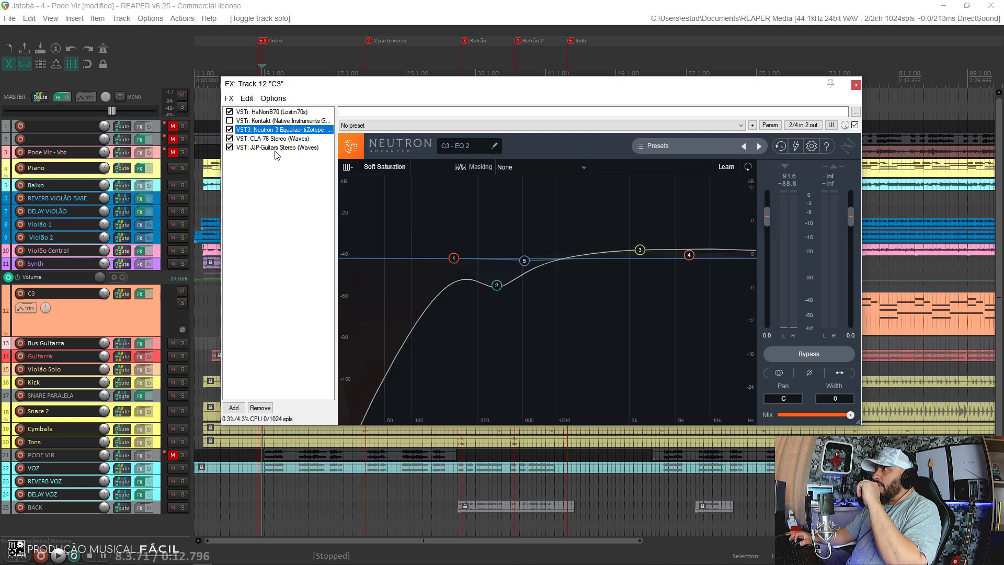
{"action": "left_click", "coordinate": [838, 374]}
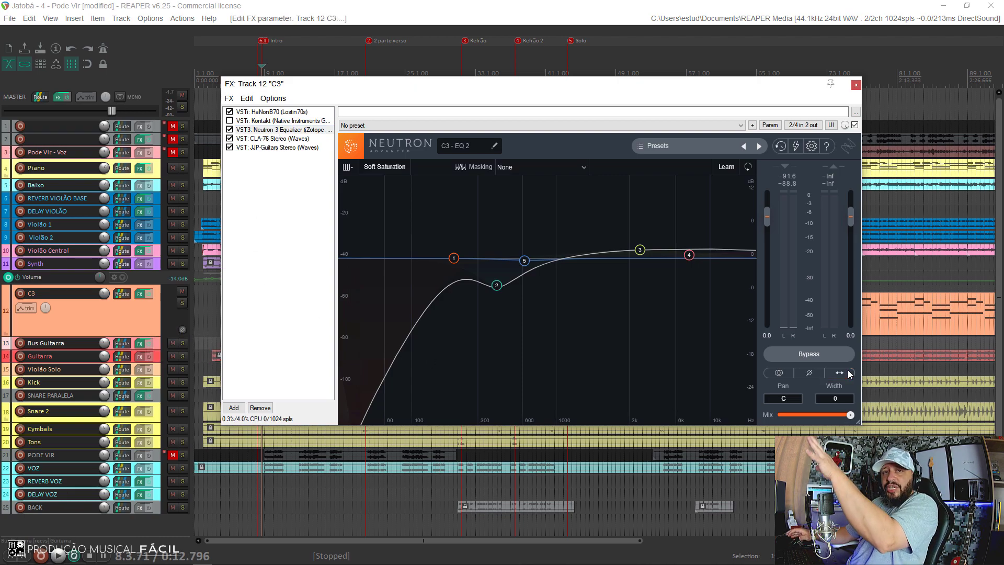
{"action": "left_click", "coordinate": [856, 85]}
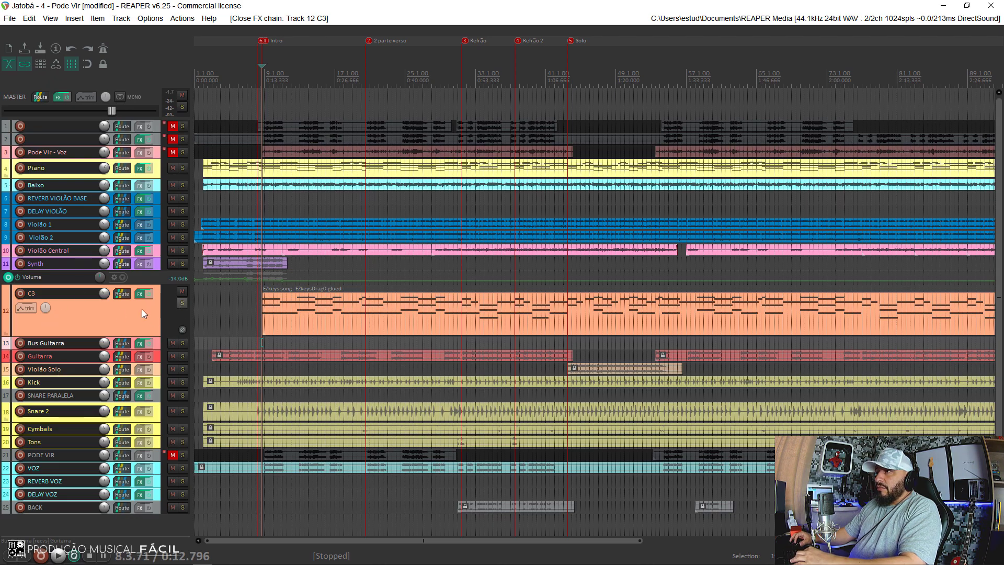
- Play the full mix from the intro, muting and unmuting C3 to compare the song without and with the organ
{"action": "key", "text": "space"}
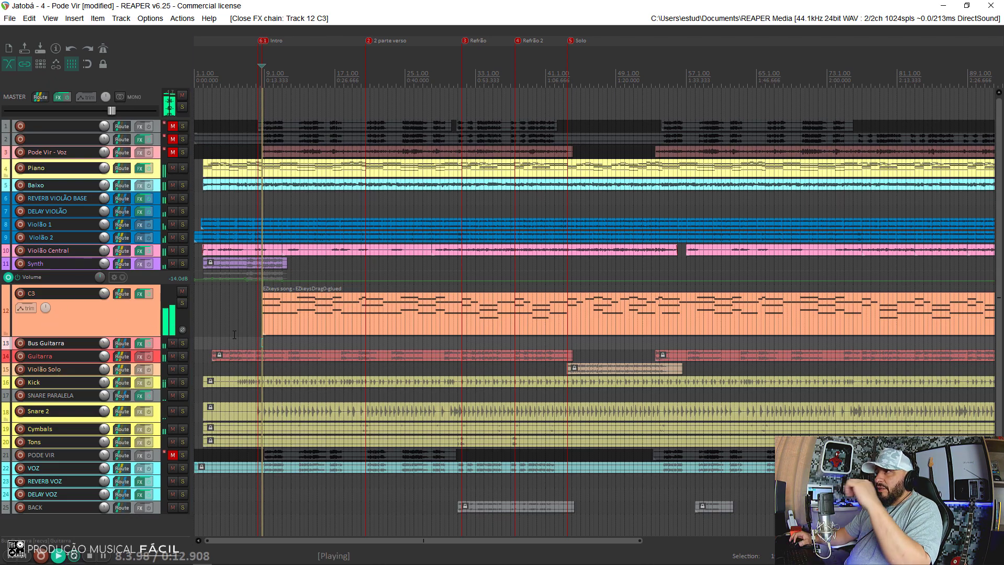
{"action": "left_click", "coordinate": [183, 291]}
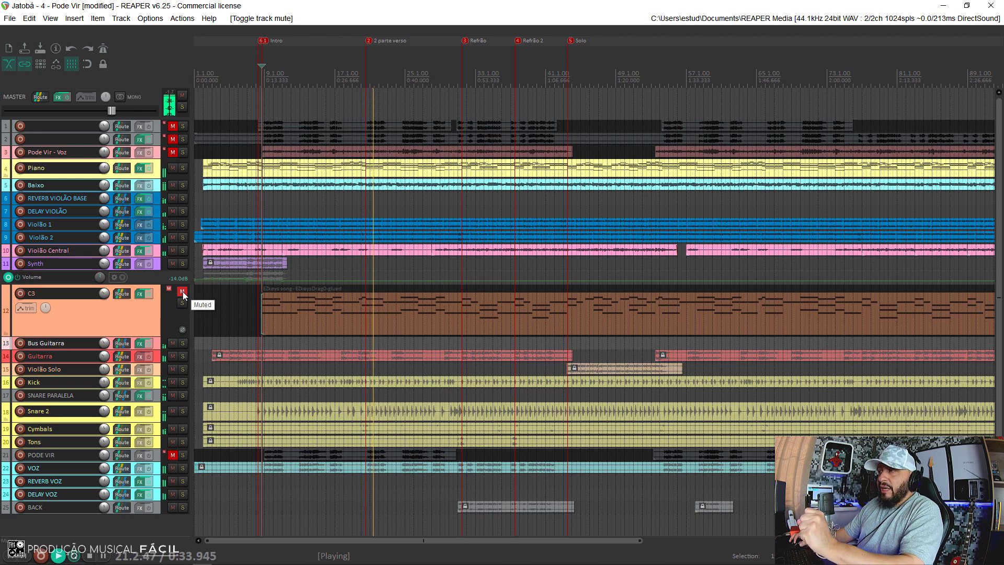
{"action": "left_click", "coordinate": [182, 292]}
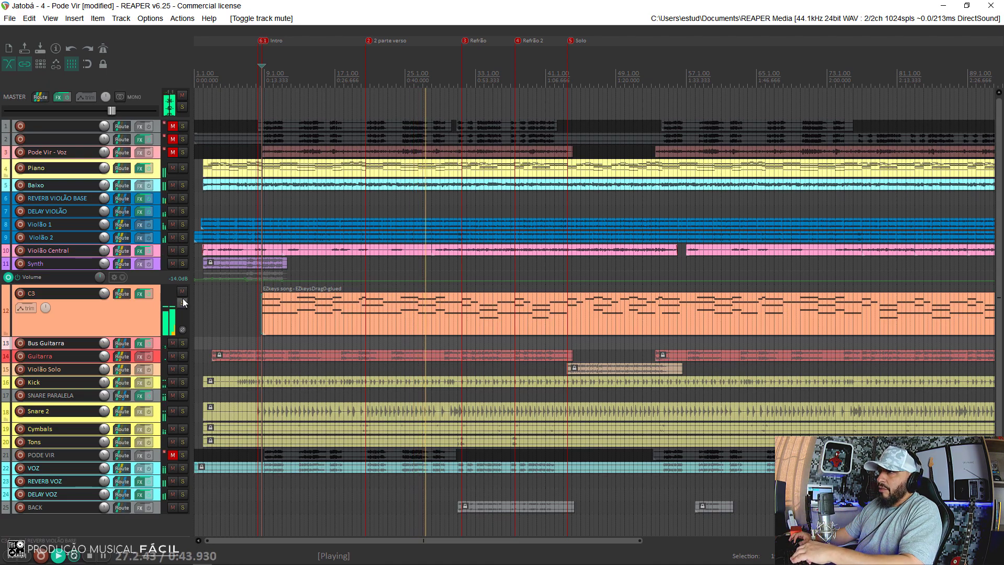
{"action": "key", "text": "space"}
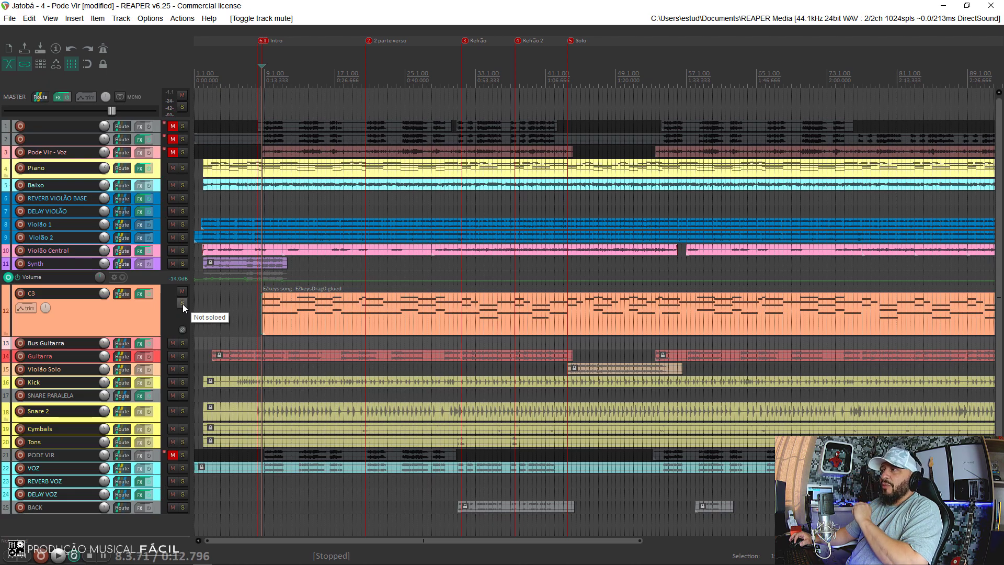
- Solo C3, audition it from around bar 24 in the second verse, stop playback, and remove the solo
{"action": "left_click", "coordinate": [183, 303]}
{"action": "left_click", "coordinate": [401, 283]}
{"action": "key", "text": "space"}
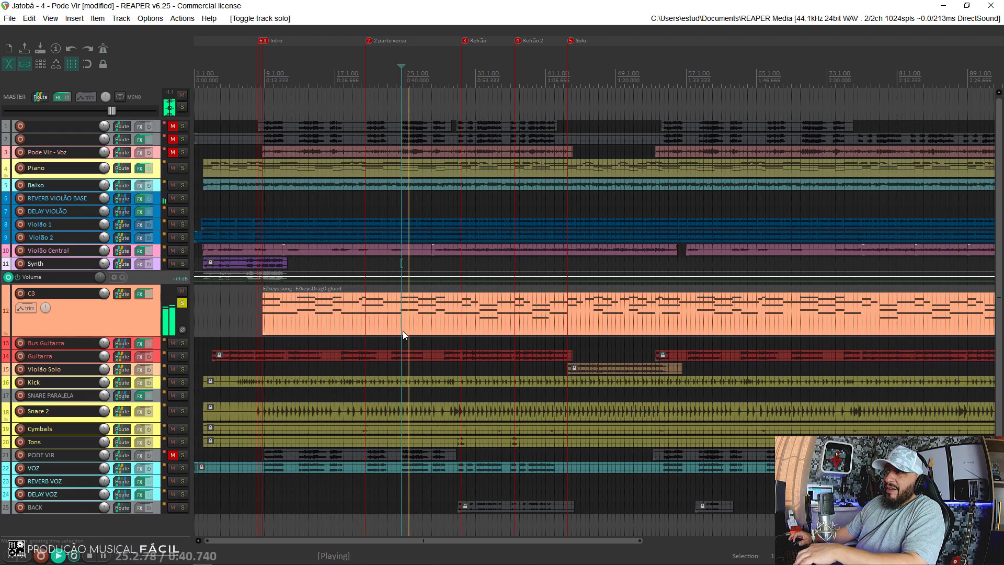
{"action": "key", "text": "space"}
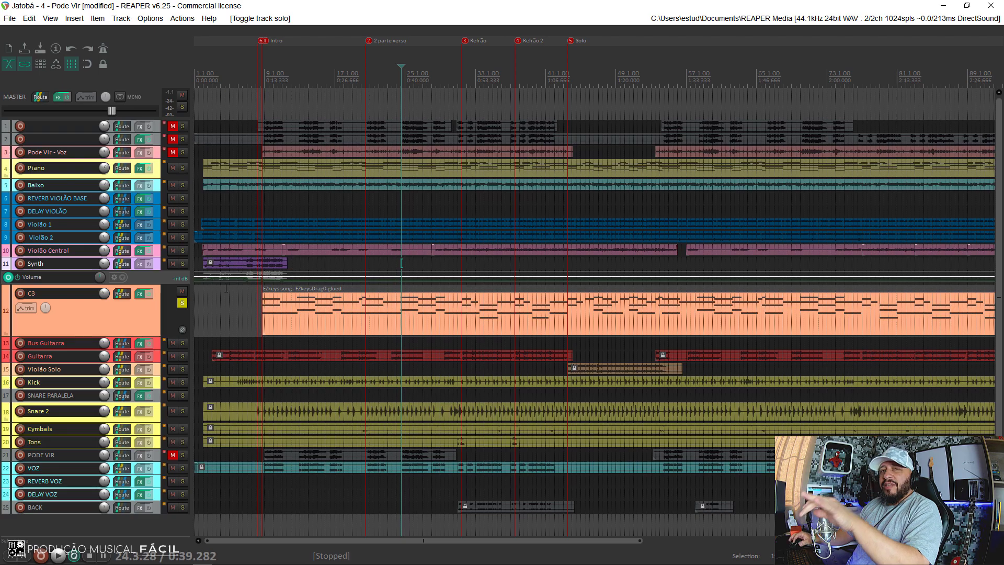
{"action": "left_click", "coordinate": [181, 304]}
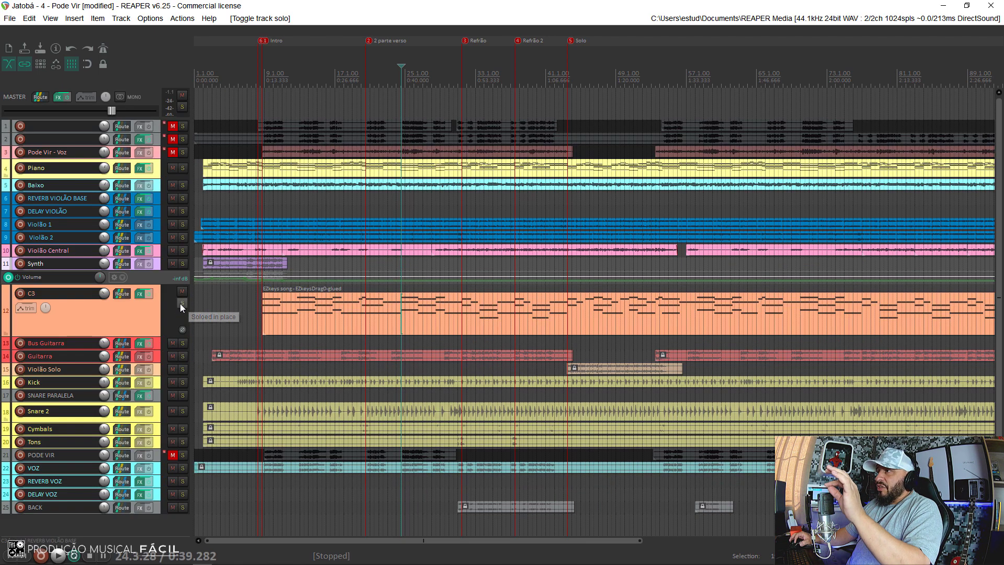
- Return to the intro at bar 8, solo the C3 track, and start playing the organ alone
{"action": "left_click", "coordinate": [261, 331]}
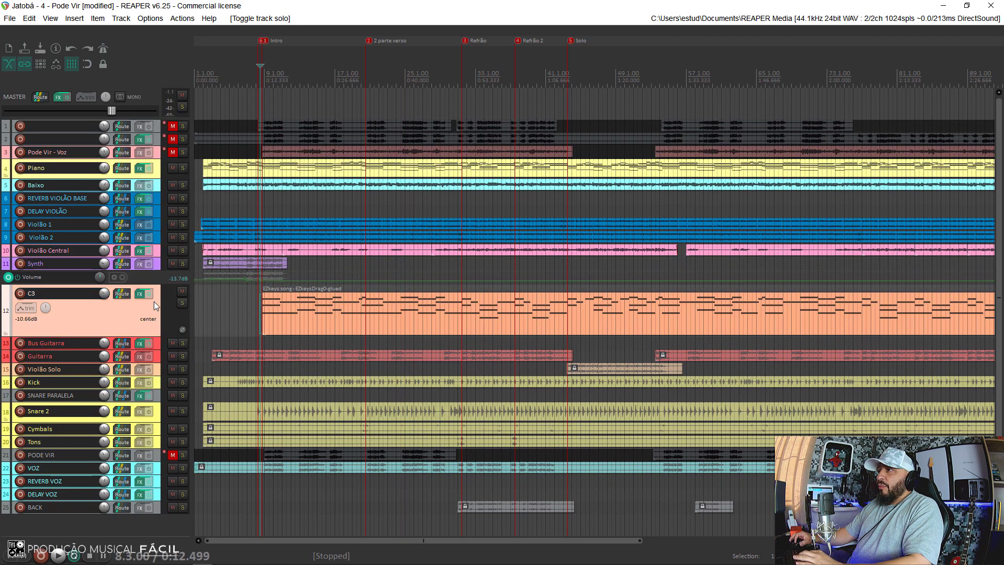
{"action": "left_click", "coordinate": [182, 303]}
{"action": "key", "text": "space"}
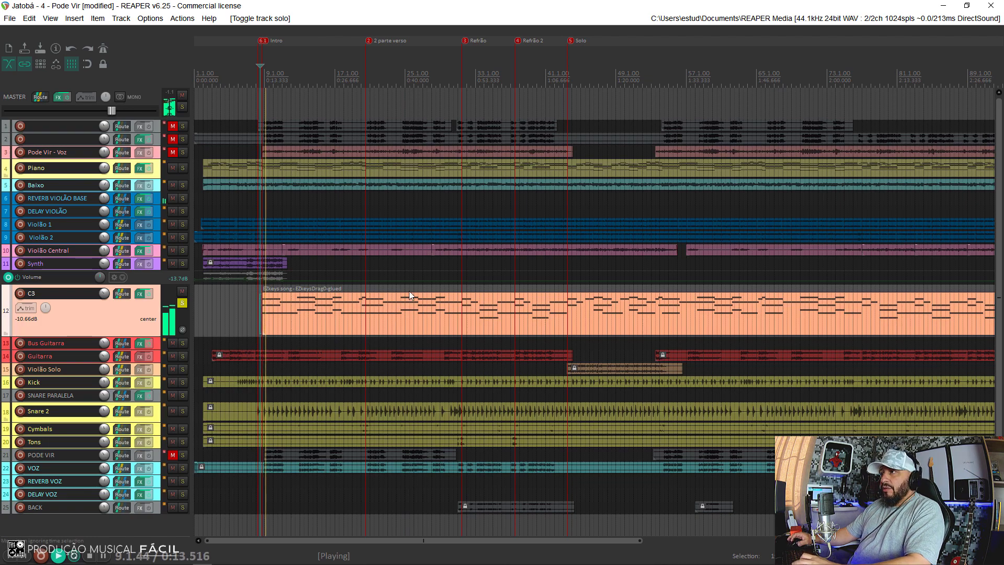
- Stop playback, open the C3 track's effects chain, and switch the organ source by enabling Kontakt and bypassing HaNonB70
{"action": "key", "text": "space"}
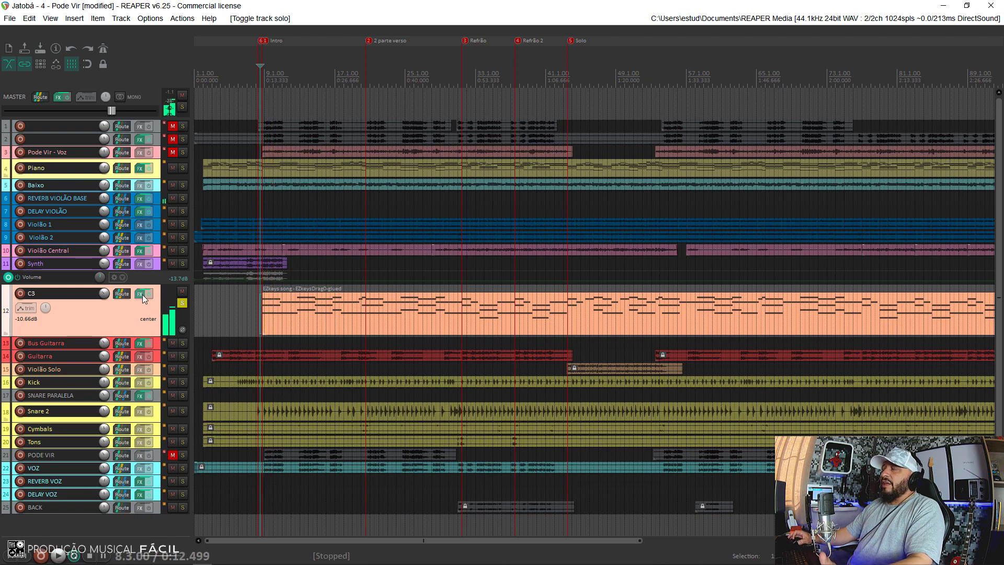
{"action": "left_click", "coordinate": [142, 294]}
{"action": "left_click", "coordinate": [230, 121]}
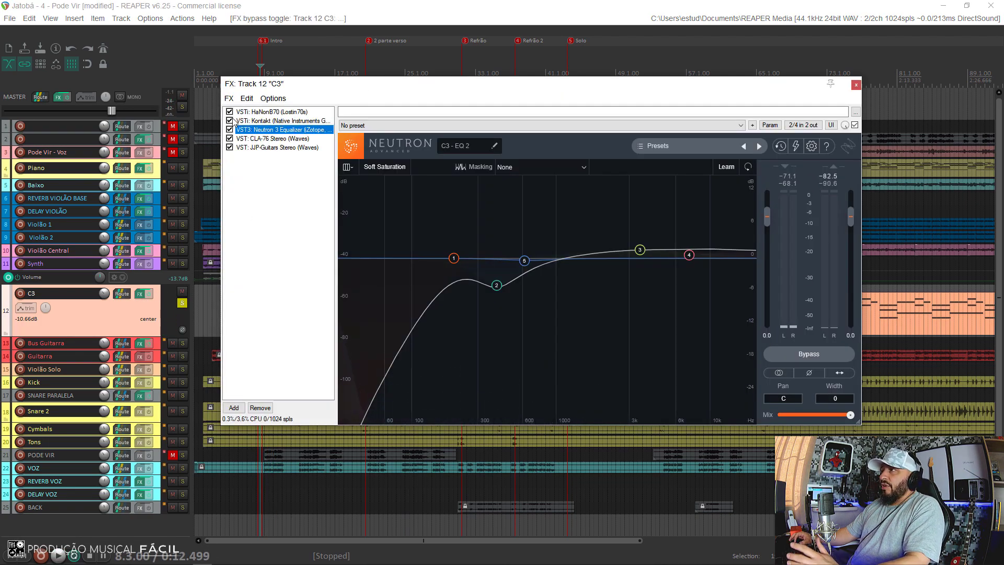
{"action": "left_click", "coordinate": [230, 112]}
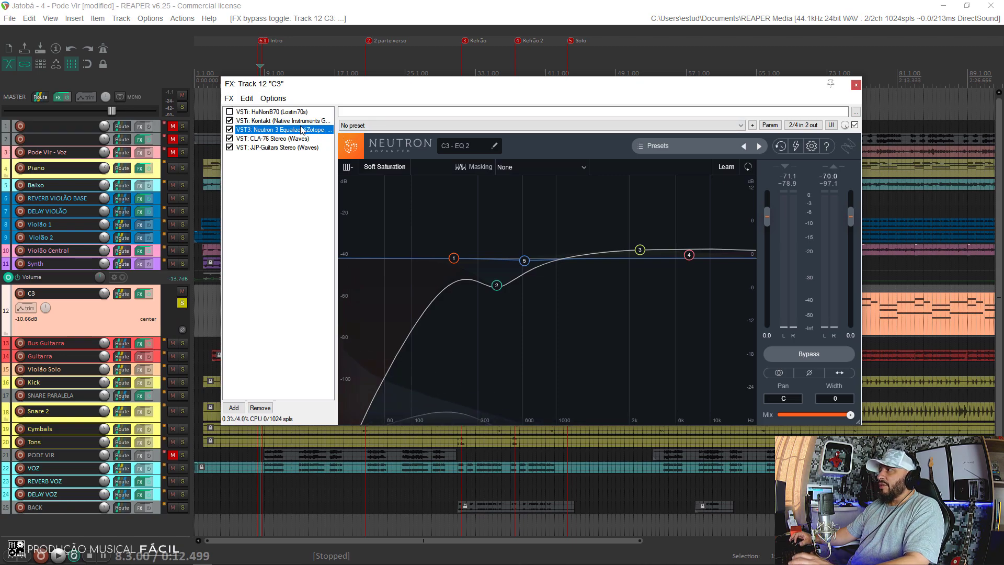
- Adjust C3's Neutron 3 Equalizer: boost band 3 further, set band 5 to 1154 Hz at -2.0 dB, and set the band 1 highpass to 188 Hz
{"action": "mouse_move", "coordinate": [640, 250]}
{"action": "left_mouse_down"}
{"action": "mouse_move", "coordinate": [693, 247]}
{"action": "mouse_move", "coordinate": [646, 232]}
{"action": "left_mouse_up"}
{"action": "left_click_drag", "start_coordinate": [525, 261], "coordinate": [564, 270]}
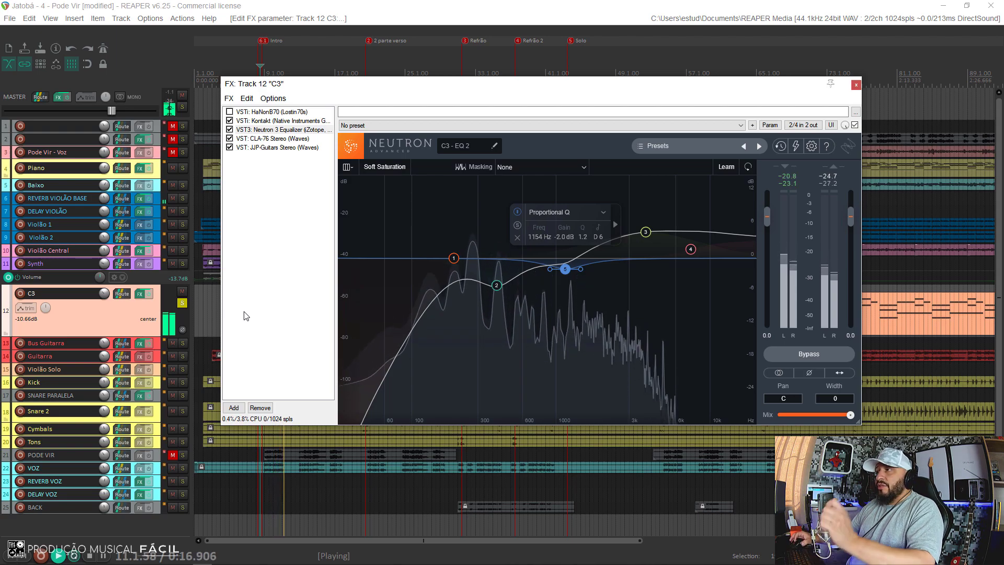
{"action": "key", "text": "space"}
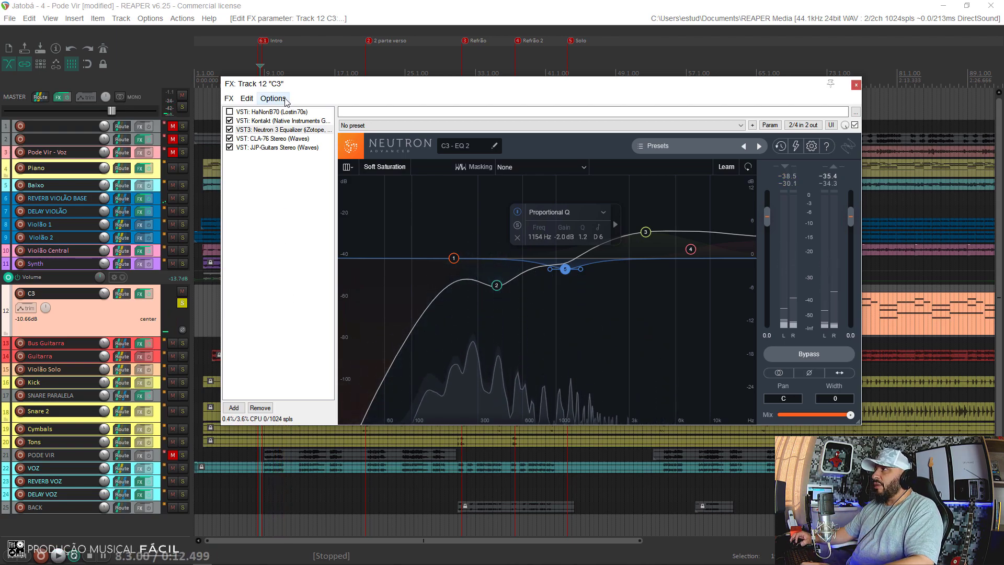
{"action": "left_click", "coordinate": [453, 258]}
{"action": "left_click_drag", "start_coordinate": [451, 259], "coordinate": [459, 259]}
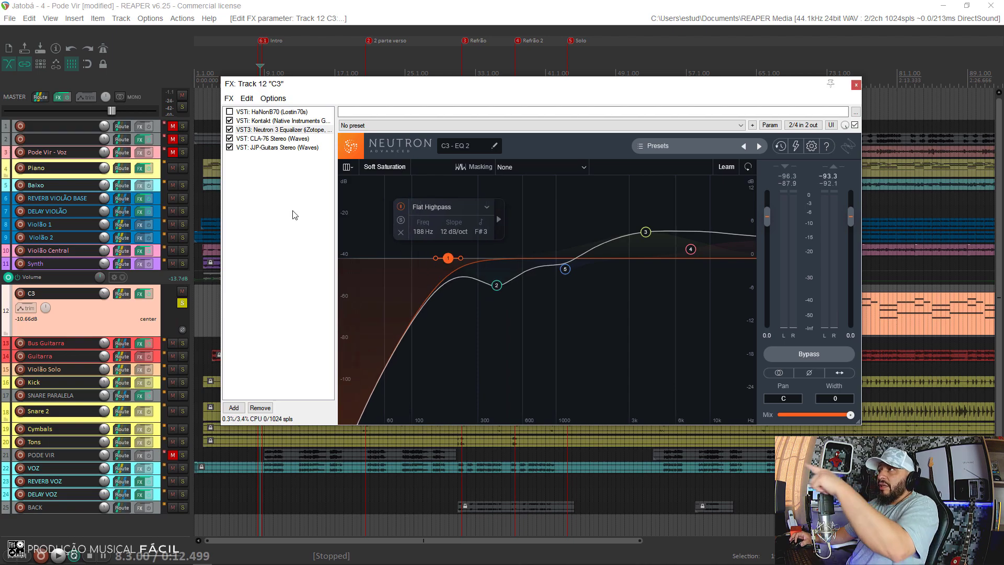
- Unsolo C3 and play the full mix, close its effects chain, and raise the C3 track volume to -0.61 dB
{"action": "left_click", "coordinate": [182, 303]}
{"action": "key", "text": "space"}
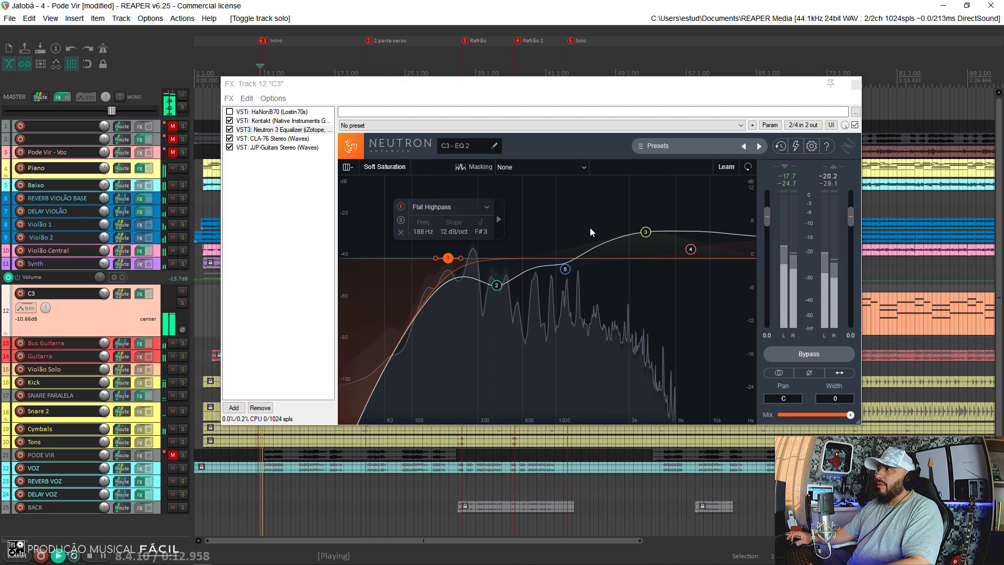
{"action": "left_click", "coordinate": [856, 86]}
{"action": "mouse_move", "coordinate": [105, 294]}
{"action": "left_mouse_down"}
{"action": "mouse_move", "coordinate": [105, 258]}
{"action": "mouse_move", "coordinate": [105, 275]}
{"action": "left_mouse_up"}
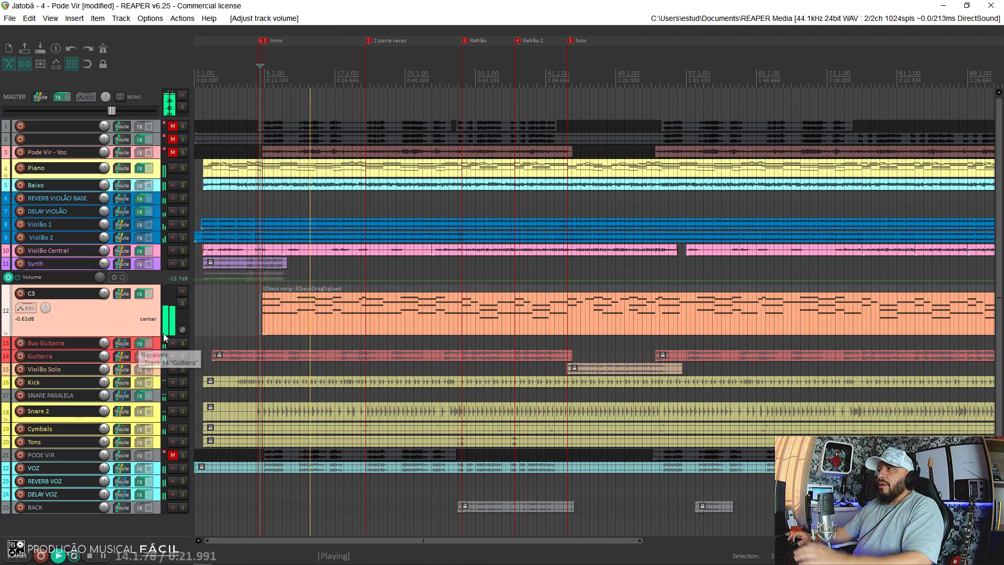
- Replay from bar 12, solo C3 to hear the Kontakt organ alone, and stop playback
{"action": "left_click", "coordinate": [291, 81]}
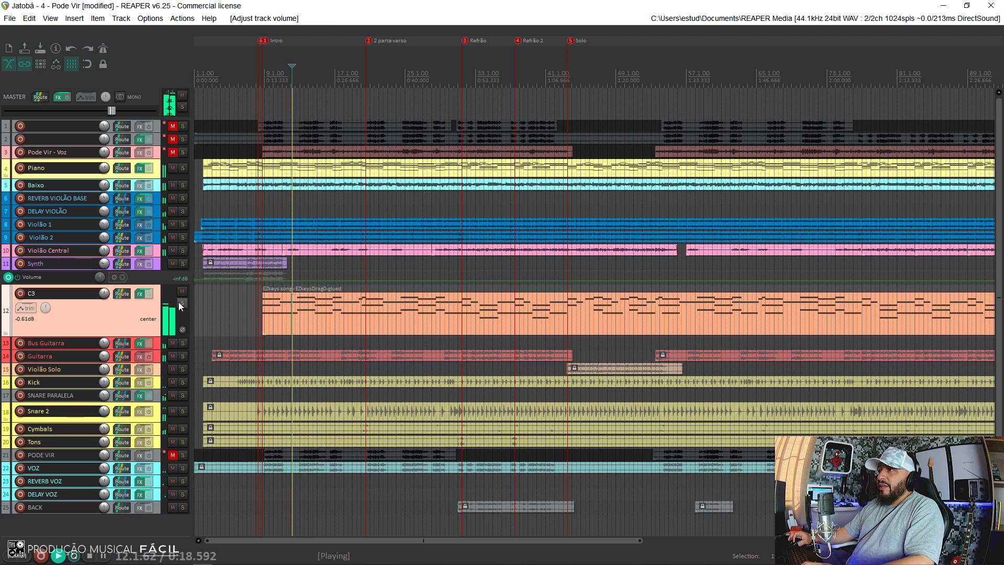
{"action": "left_click", "coordinate": [182, 303]}
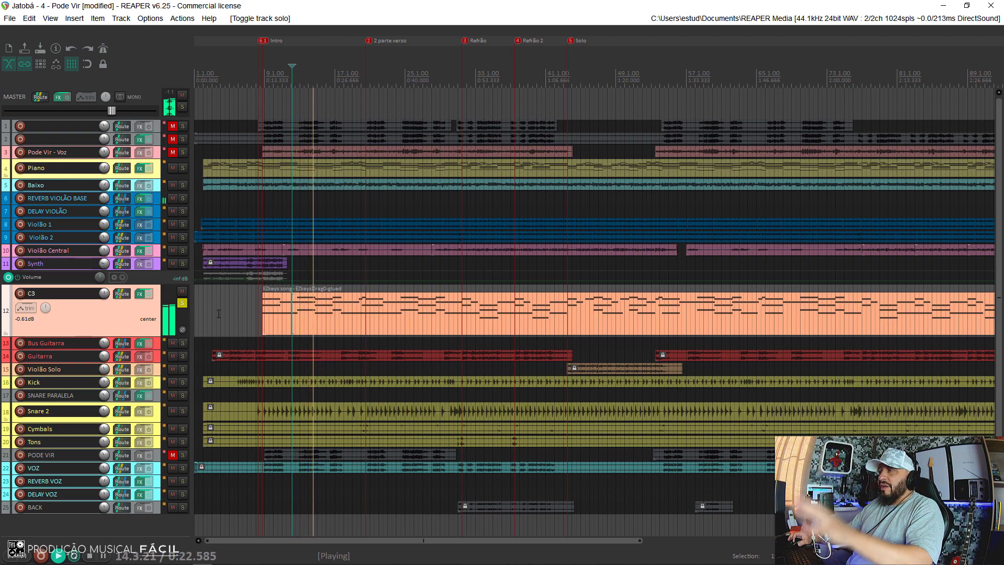
{"action": "key", "text": "space"}
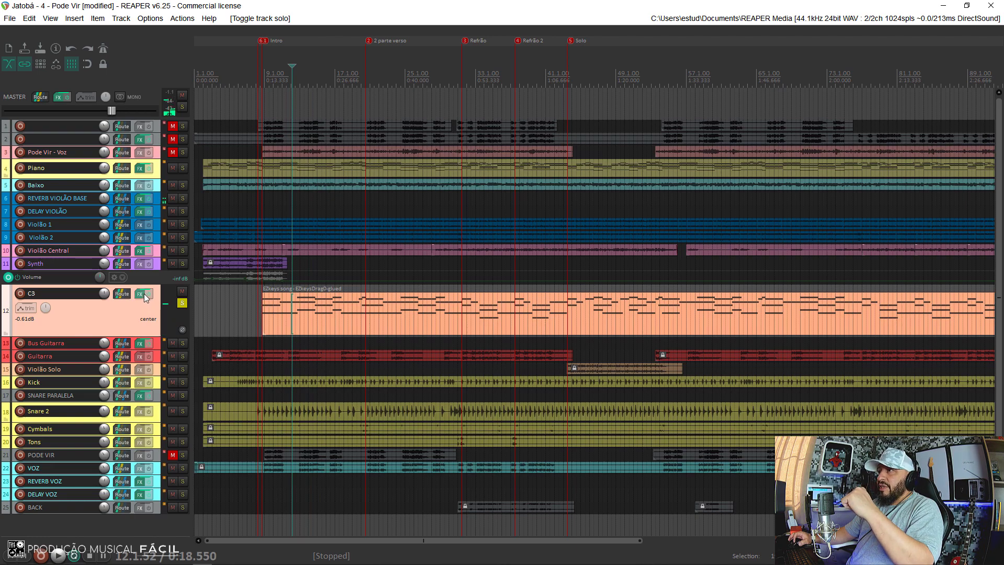
- Switch C3 back to HaNonB70 by enabling it and bypassing Kontakt, lower Neutron 3's band 3 boost, and close the effects chain
{"action": "left_click", "coordinate": [144, 295]}
{"action": "left_click", "coordinate": [229, 111]}
{"action": "left_click", "coordinate": [229, 121]}
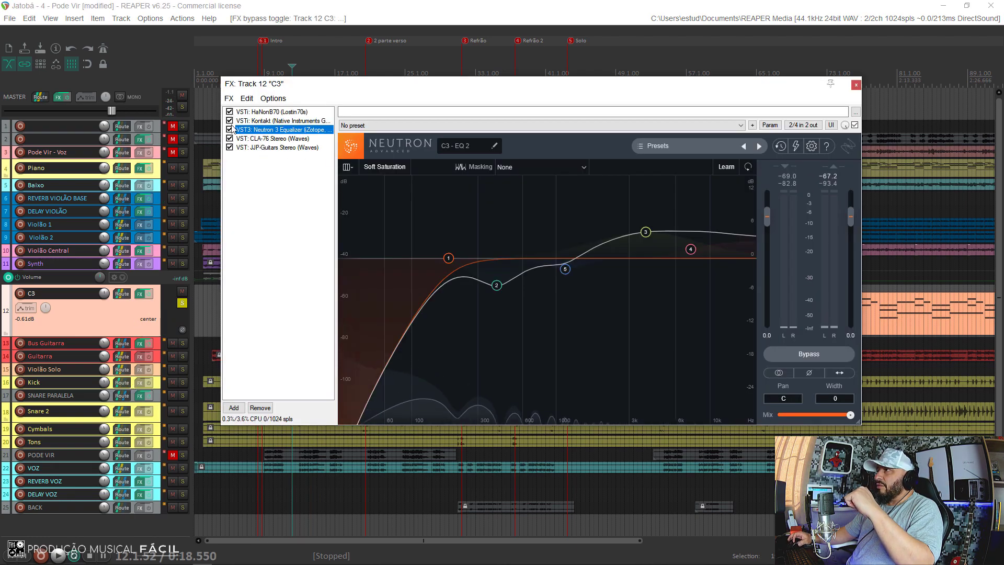
{"action": "left_click_drag", "start_coordinate": [646, 232], "coordinate": [692, 259]}
{"action": "left_click", "coordinate": [856, 85]}
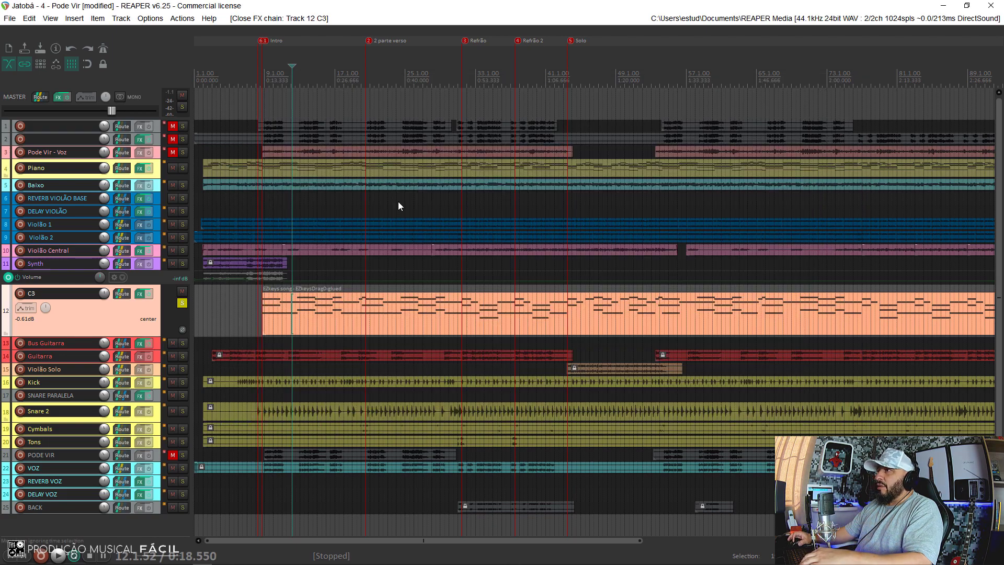
- Audition the soloed C3 organ, then unsolo it and lower its volume to -9.97 dB while playing the full mix
{"action": "key", "text": "space"}
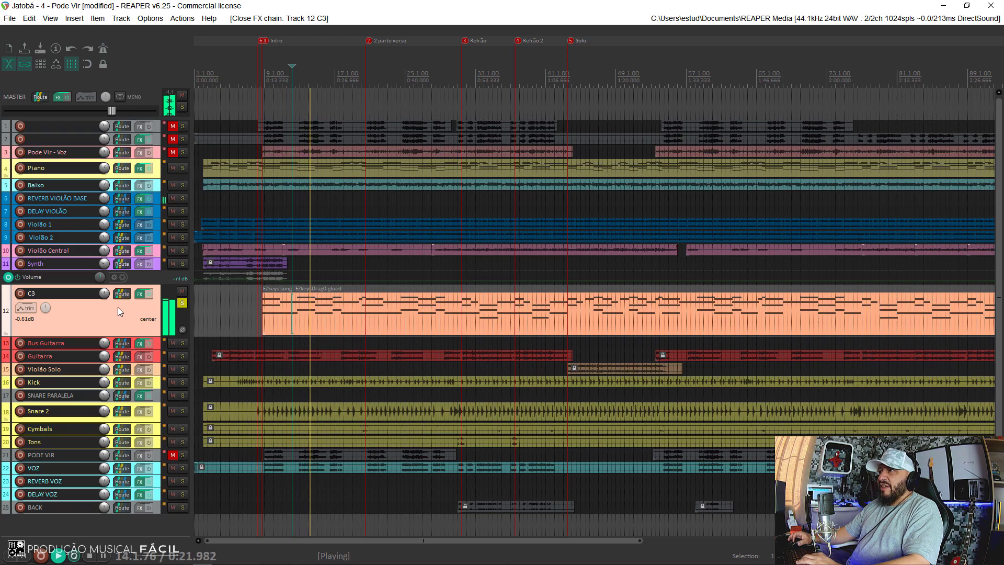
{"action": "key", "text": "space"}
{"action": "left_click", "coordinate": [182, 304]}
{"action": "key", "text": "space"}
{"action": "left_click_drag", "start_coordinate": [105, 294], "coordinate": [104, 317]}
{"action": "key", "text": "space"}
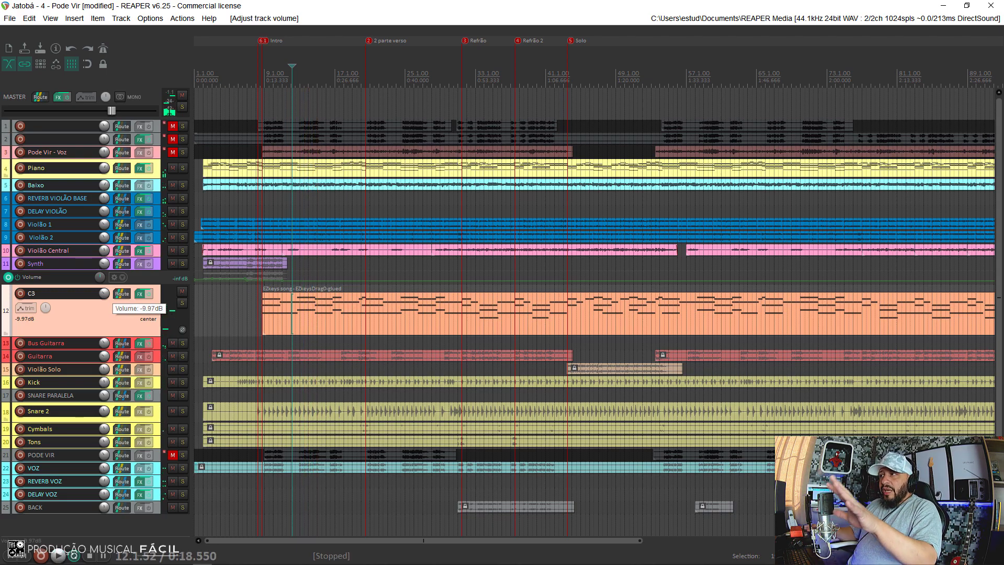